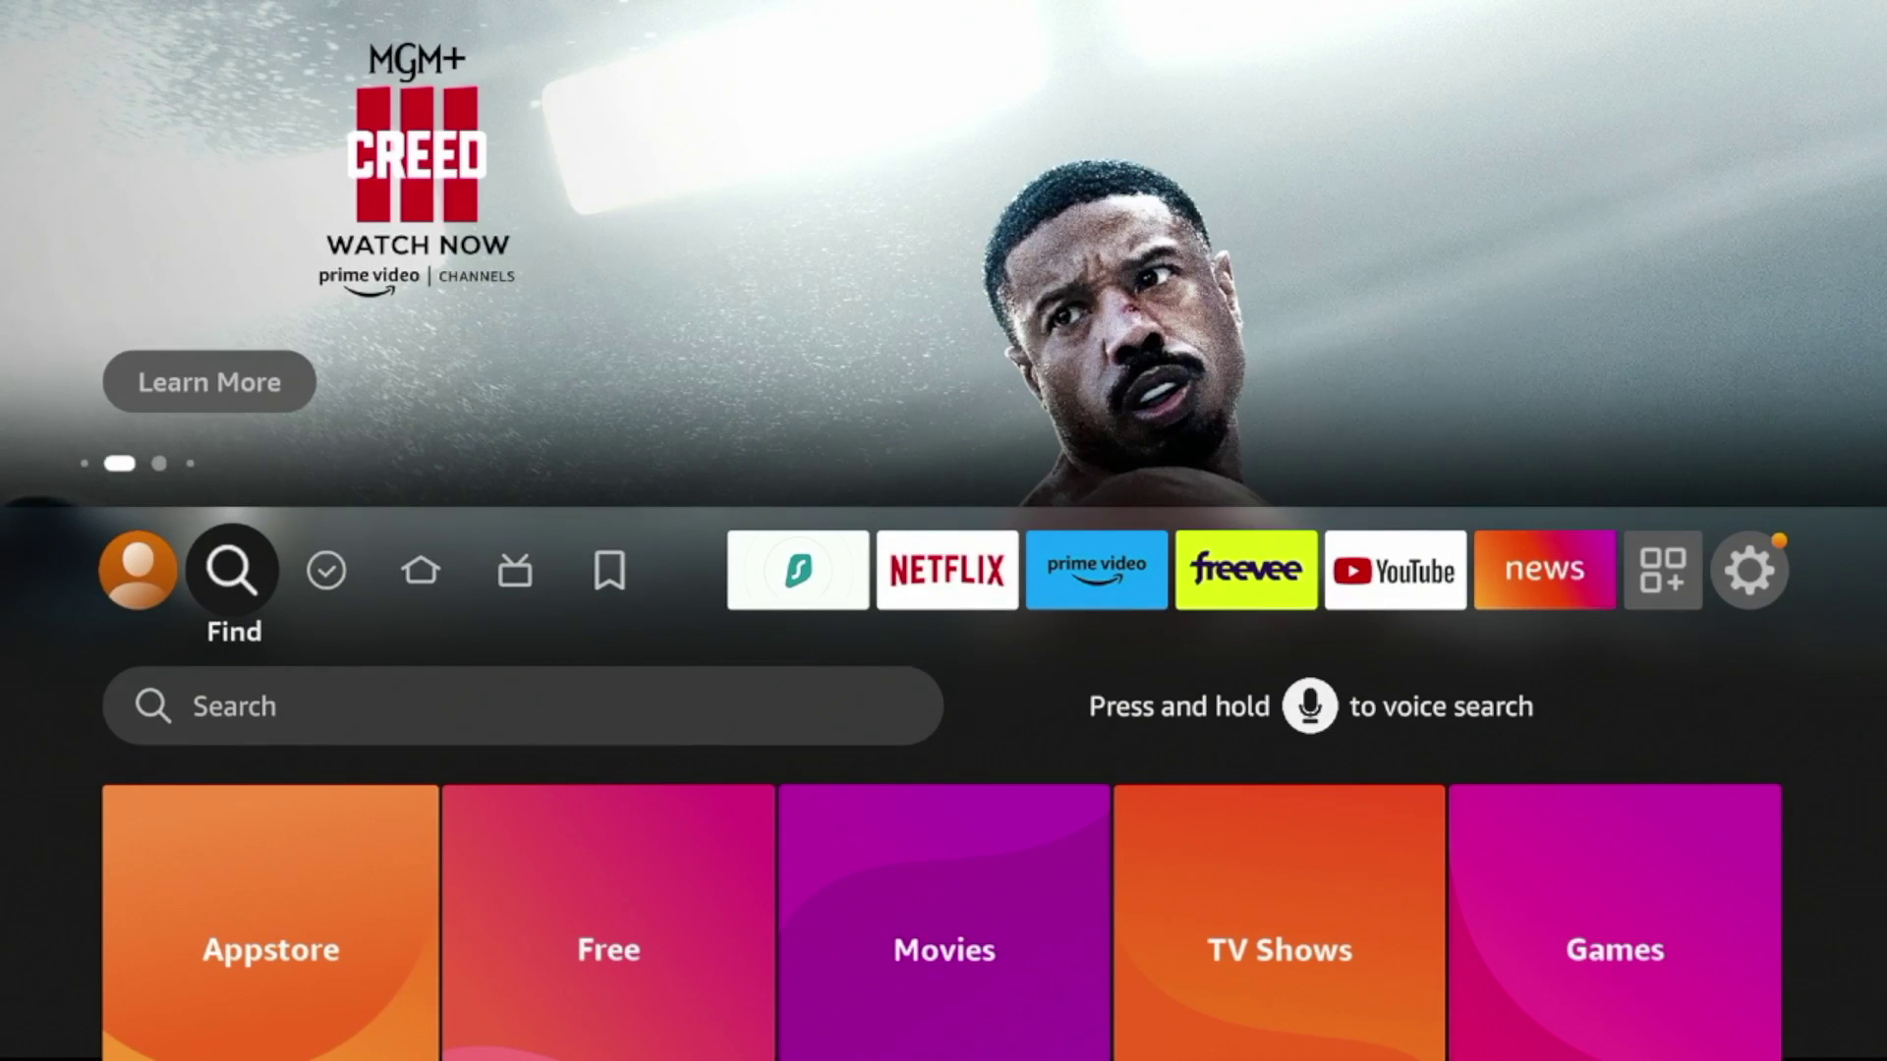
Step: Search for the Downloader app by entering "Down" and choosing the matching suggestion
key("Right")
key("Left")
key("Down")
key("Return")
key("Right")
key("Down")
key("Right")
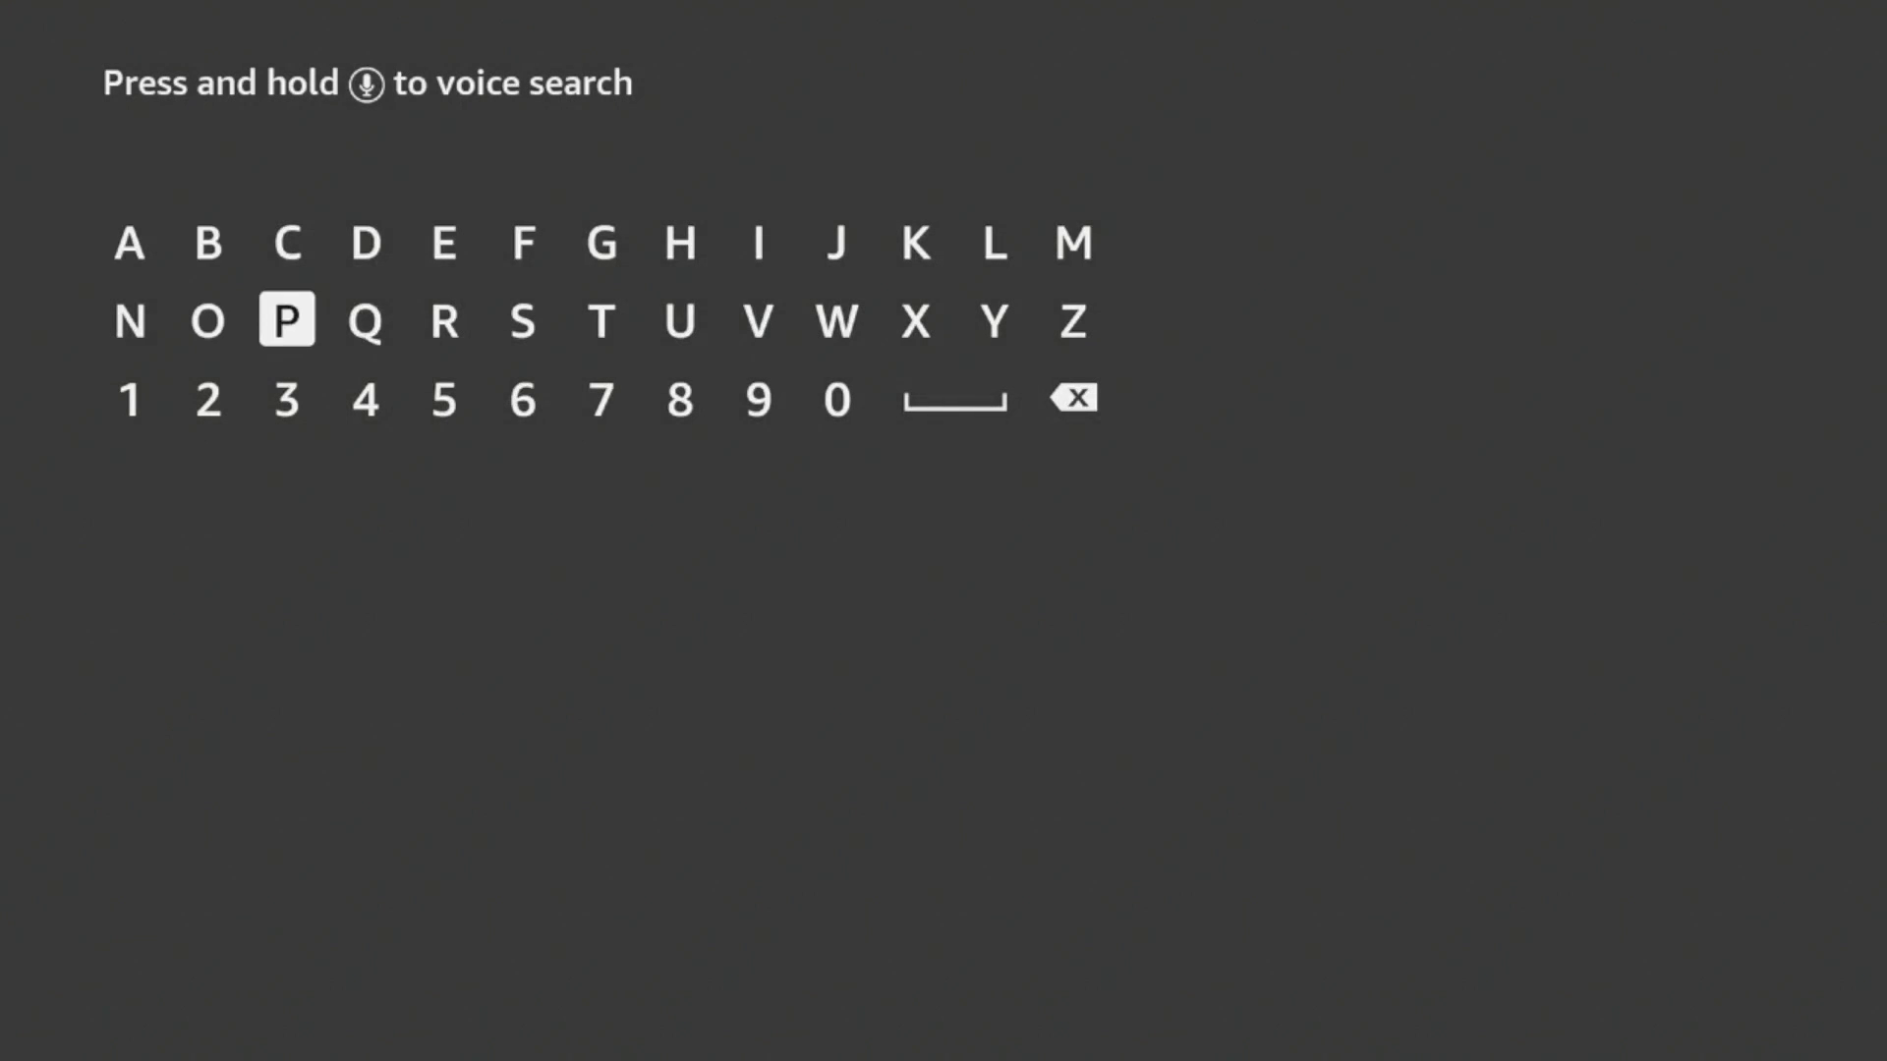
key("Right")
key("Up")
key("Return")
key("Left")
key("Left")
key("Left")
key("Down")
key("Right")
key("Return")
key("Right")
key("Right")
key("Right")
key("Right")
key("Right")
key("Right")
key("Right")
key("Right")
key("Return")
key("Left")
key("Left")
key("Left")
key("Left")
key("Left")
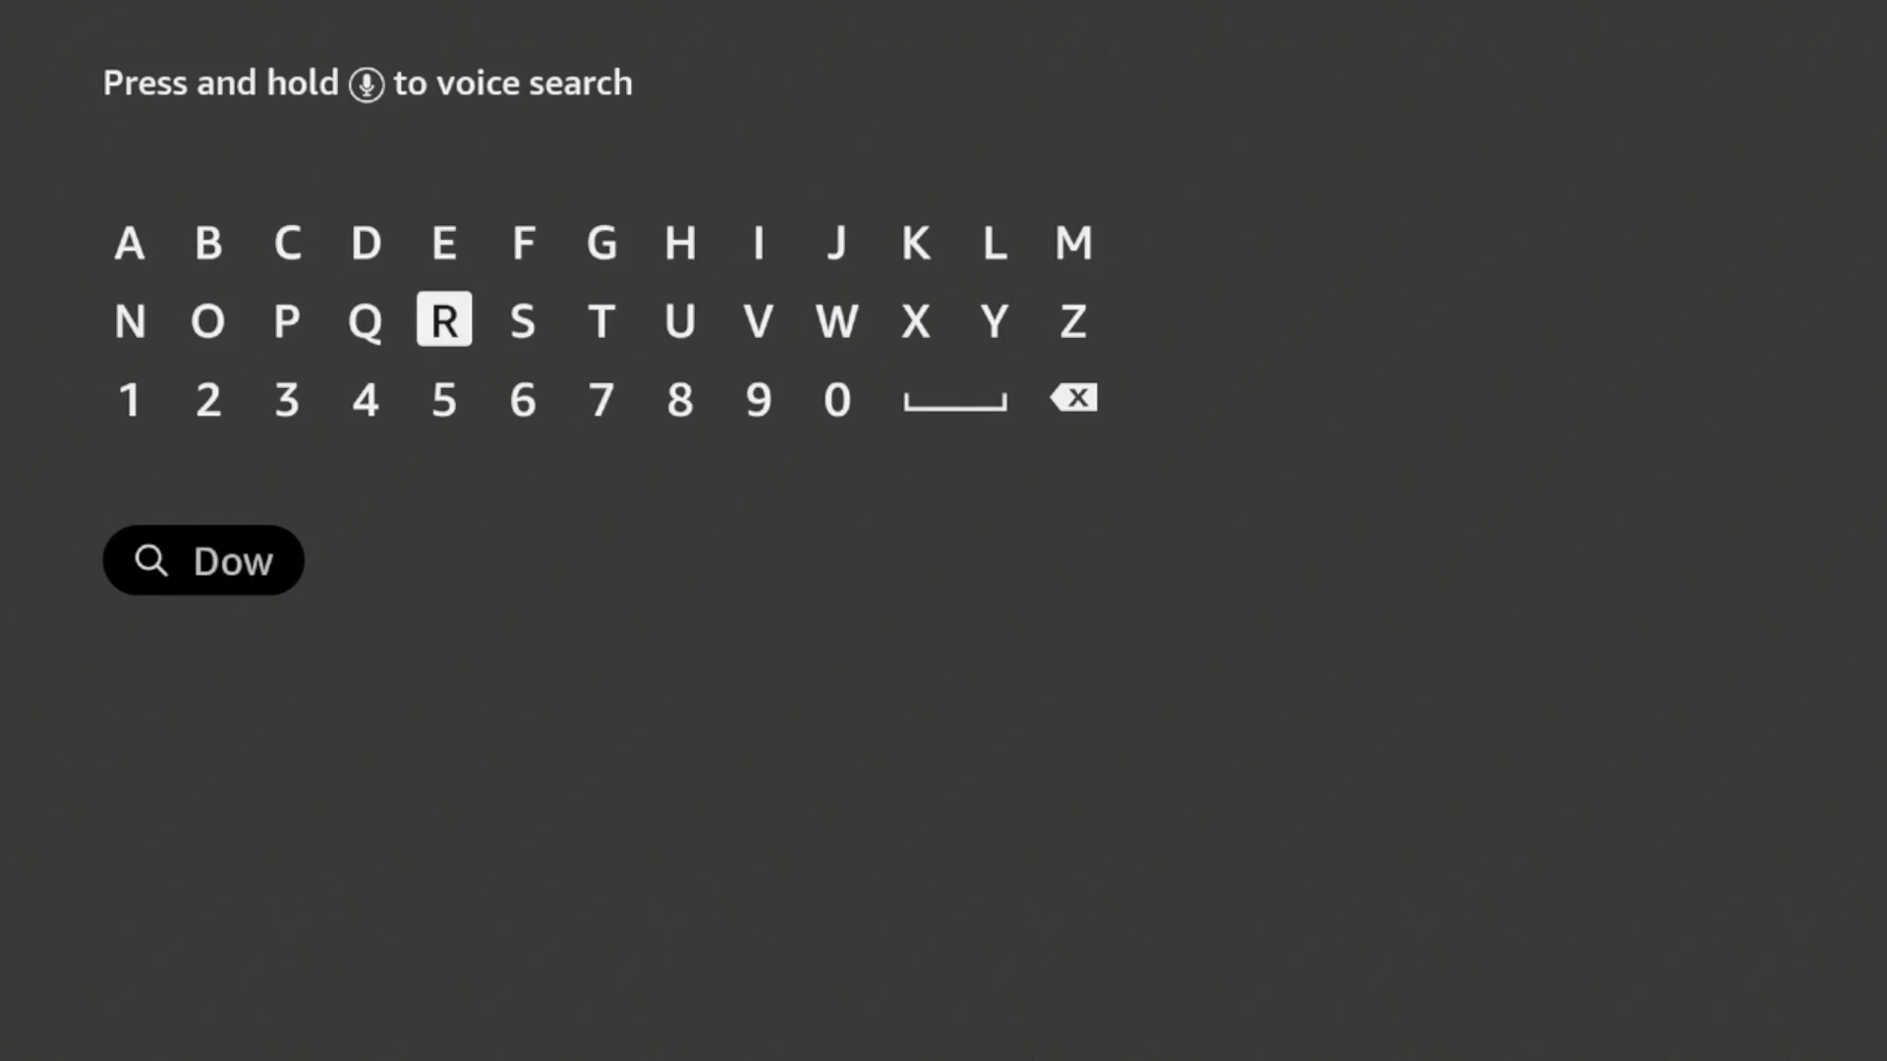
key("Left")
key("Left")
key("Left")
key("Left")
key("Return")
key("Up")
key("Right")
key("Right")
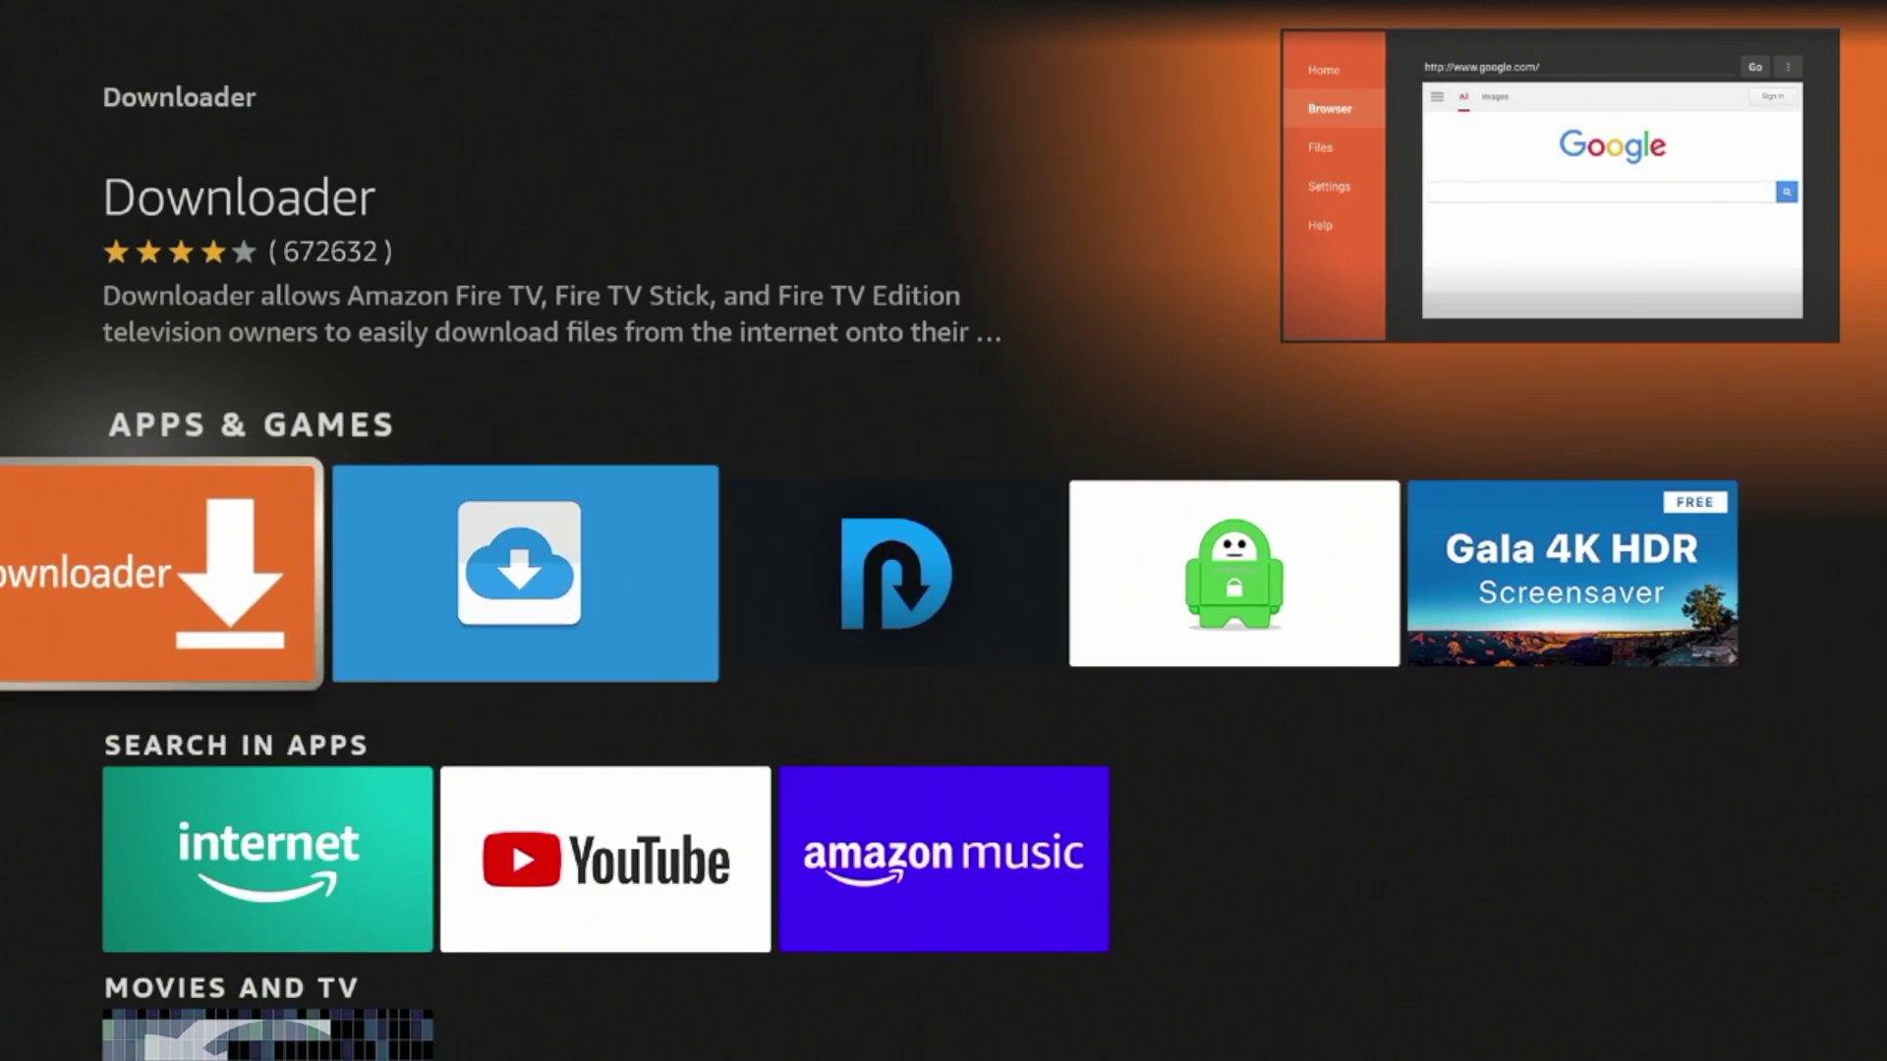
Step: Open the Downloader app's details from the search results and download the app
key("Left")
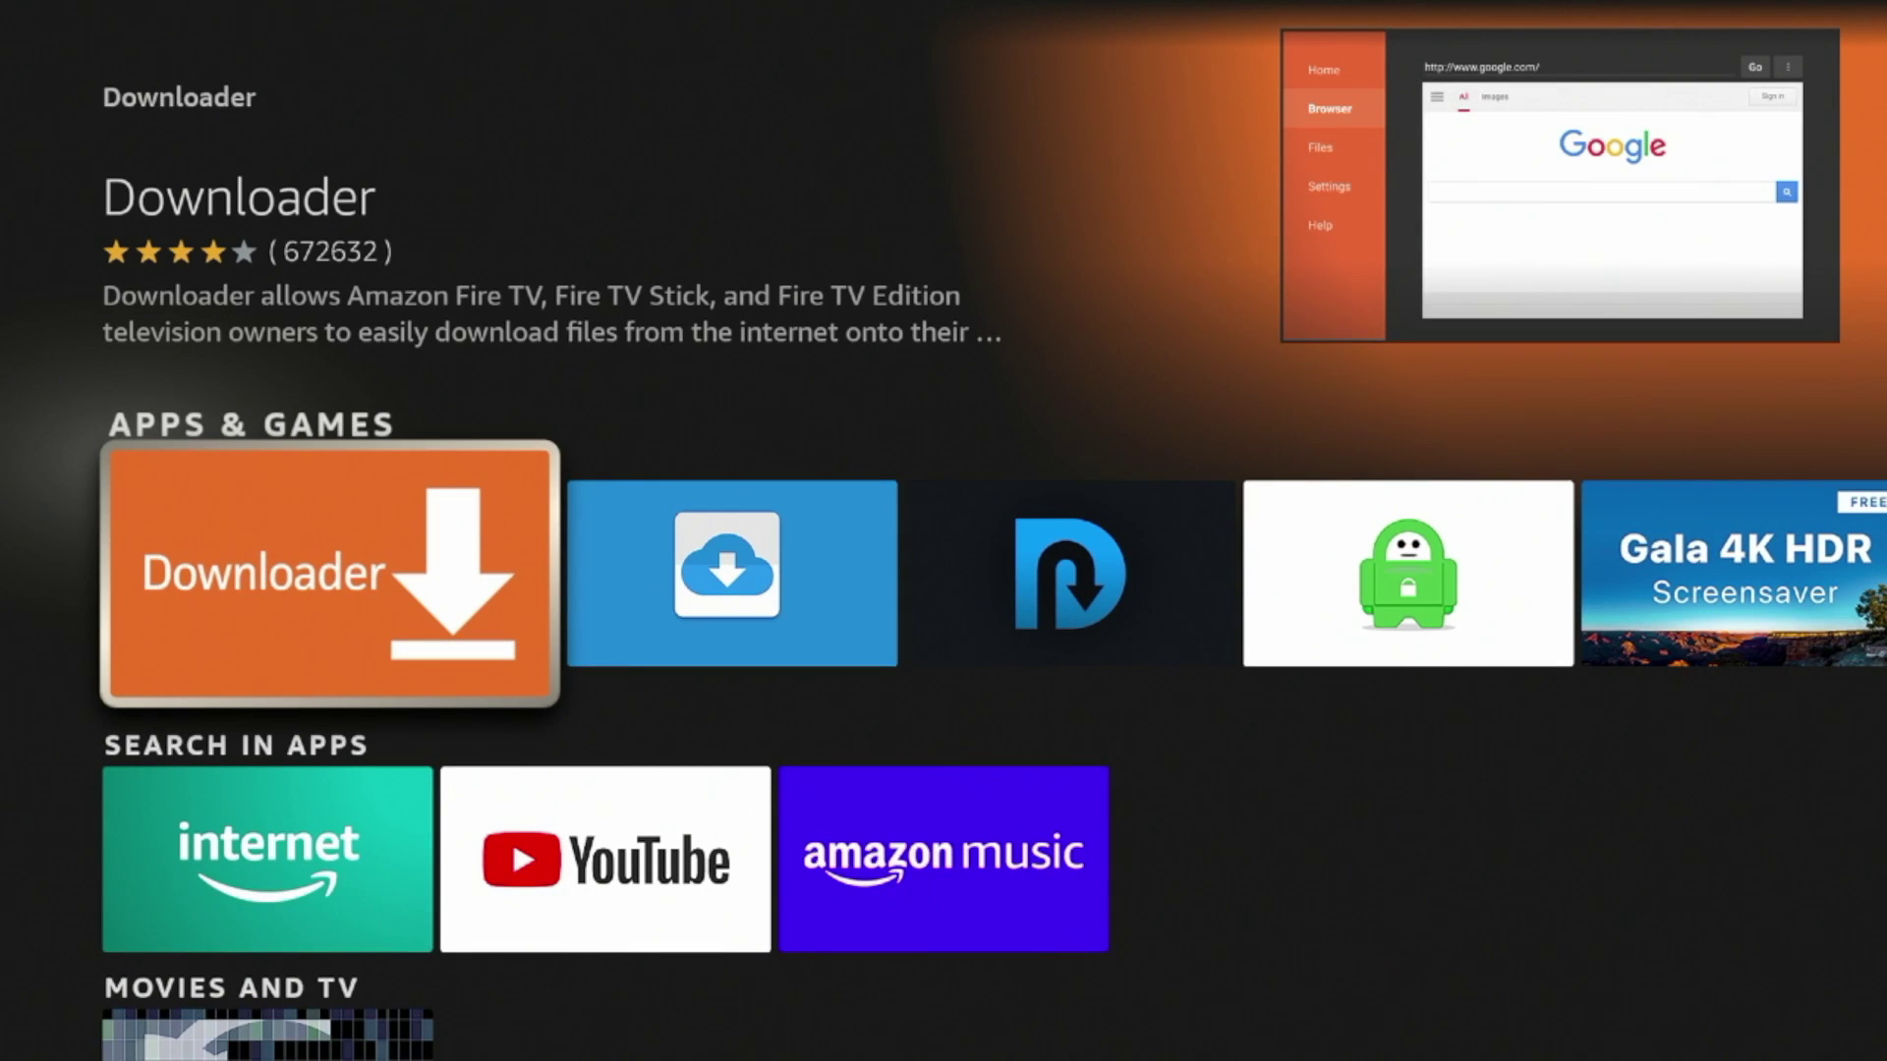
key("Return")
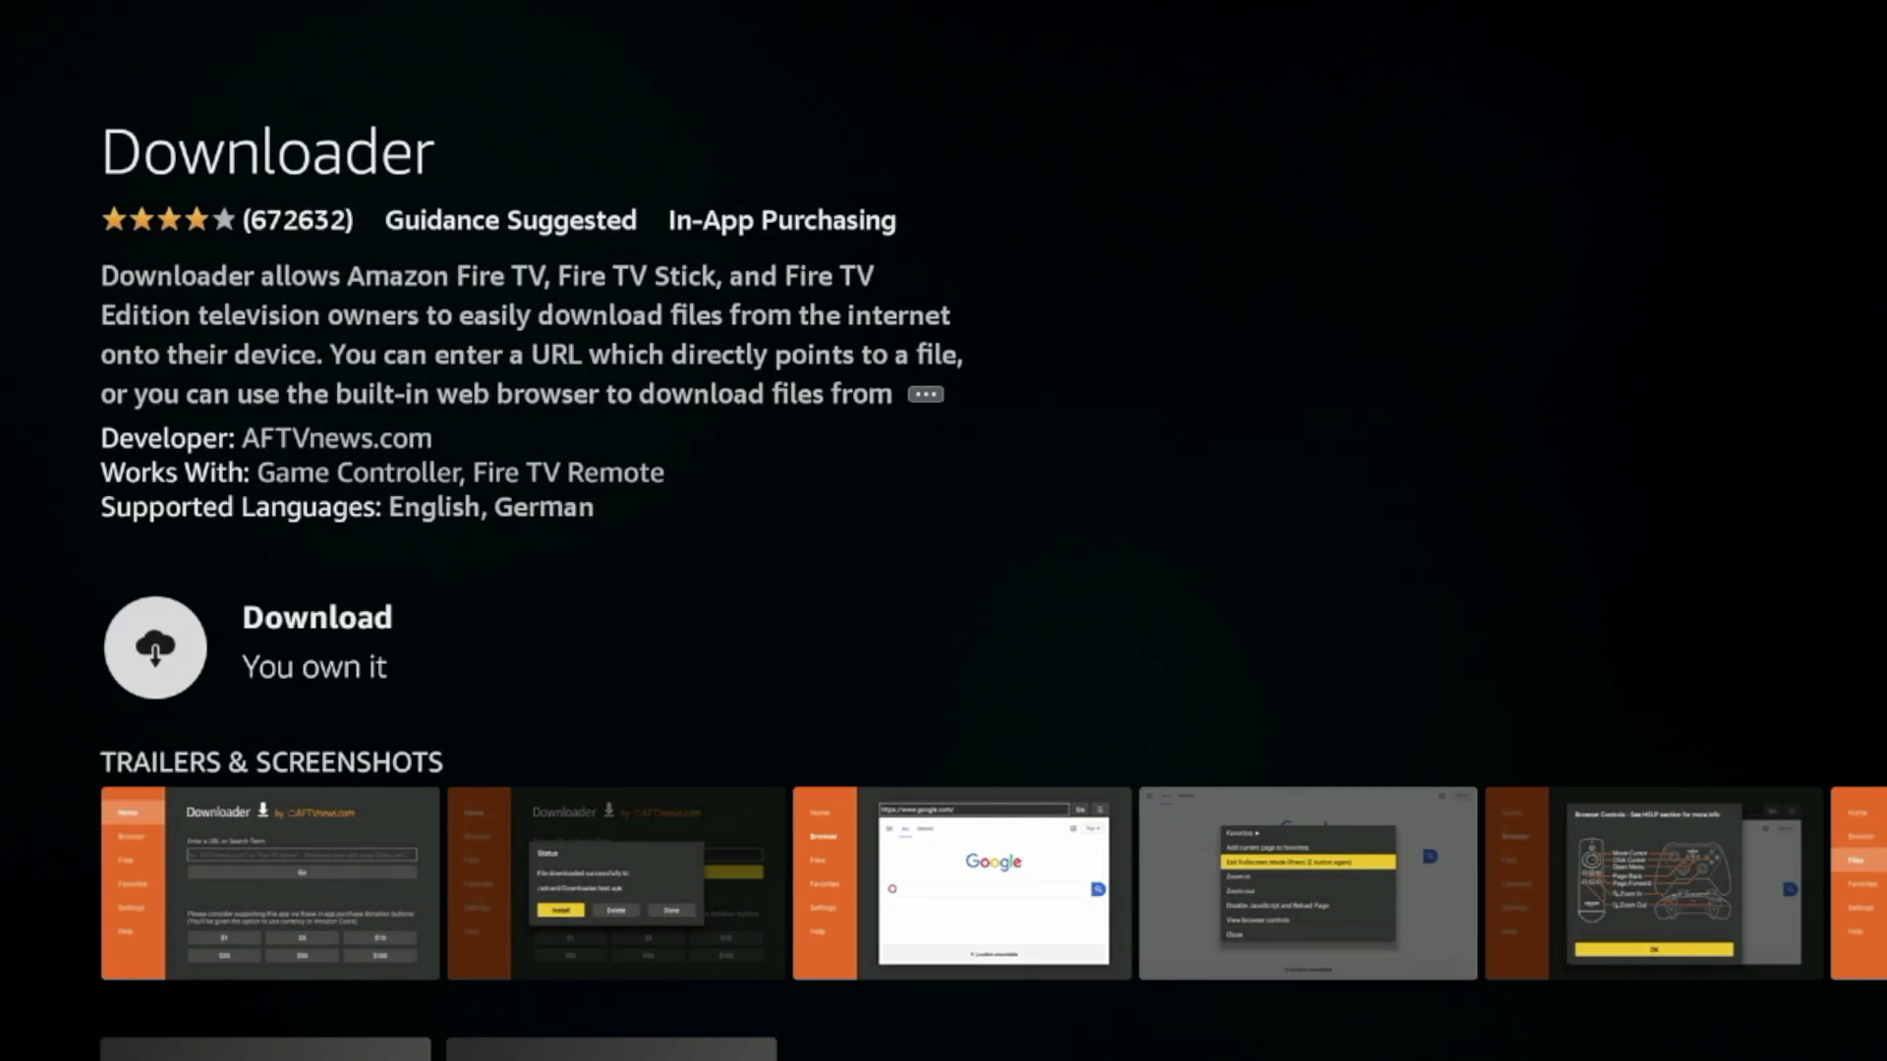
key("Return")
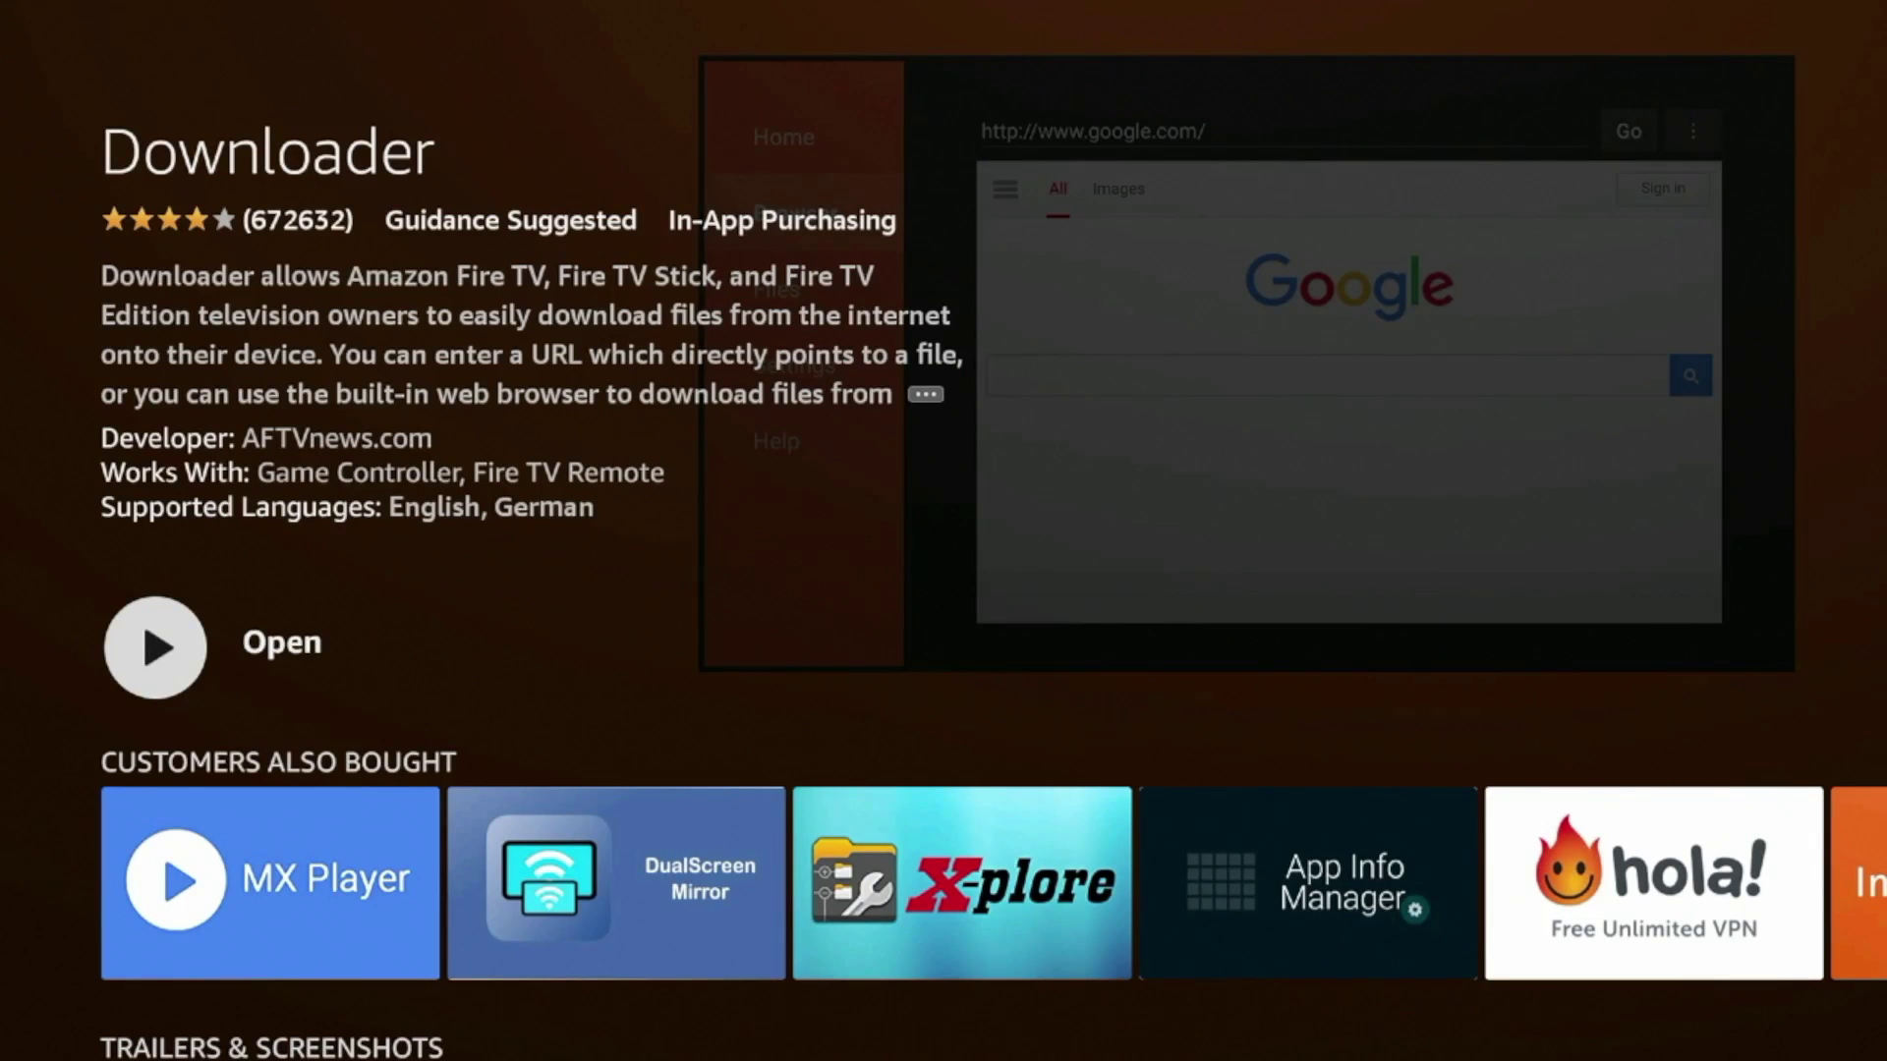
Step: Return to the home screen and open the My Fire TV settings
key("Home")
key("Left")
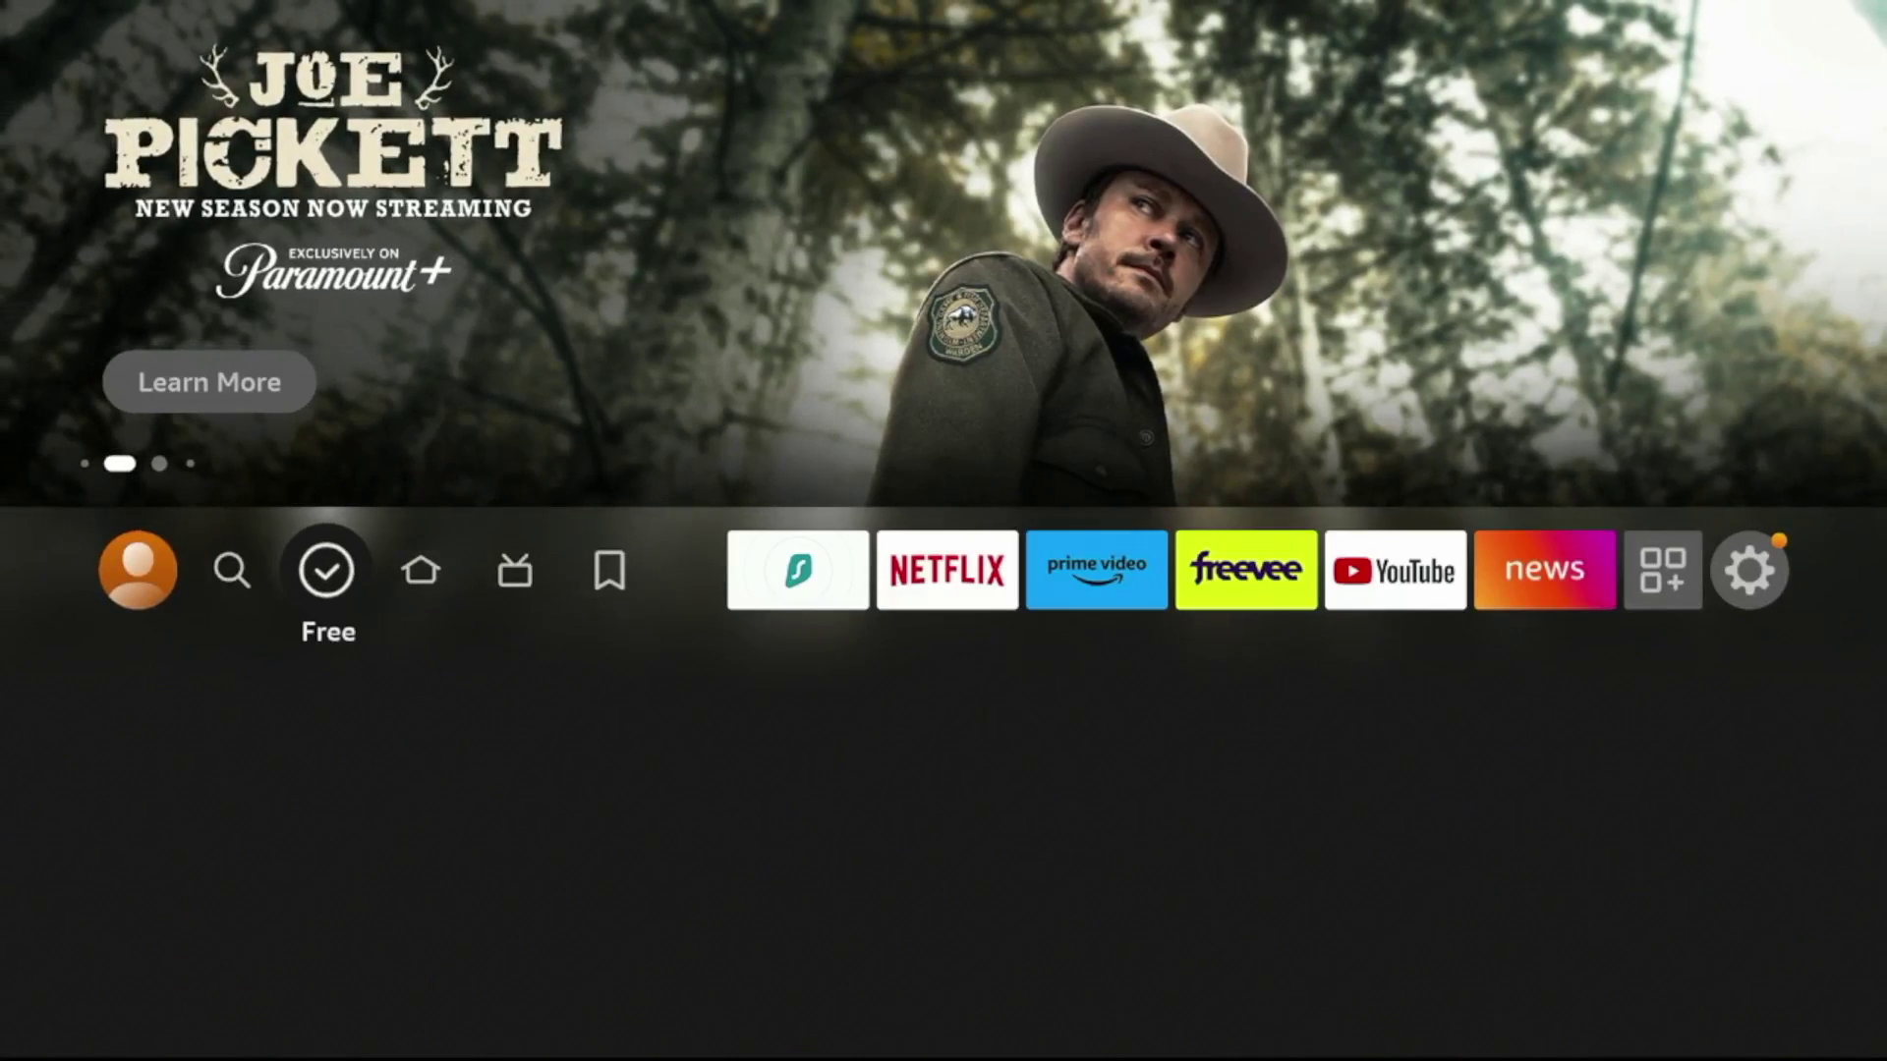
key("Right")
key("Right")
key("Right")
key("Right")
key("Right")
key("Right")
key("Right")
key("Right")
key("Right")
key("Right")
key("Right")
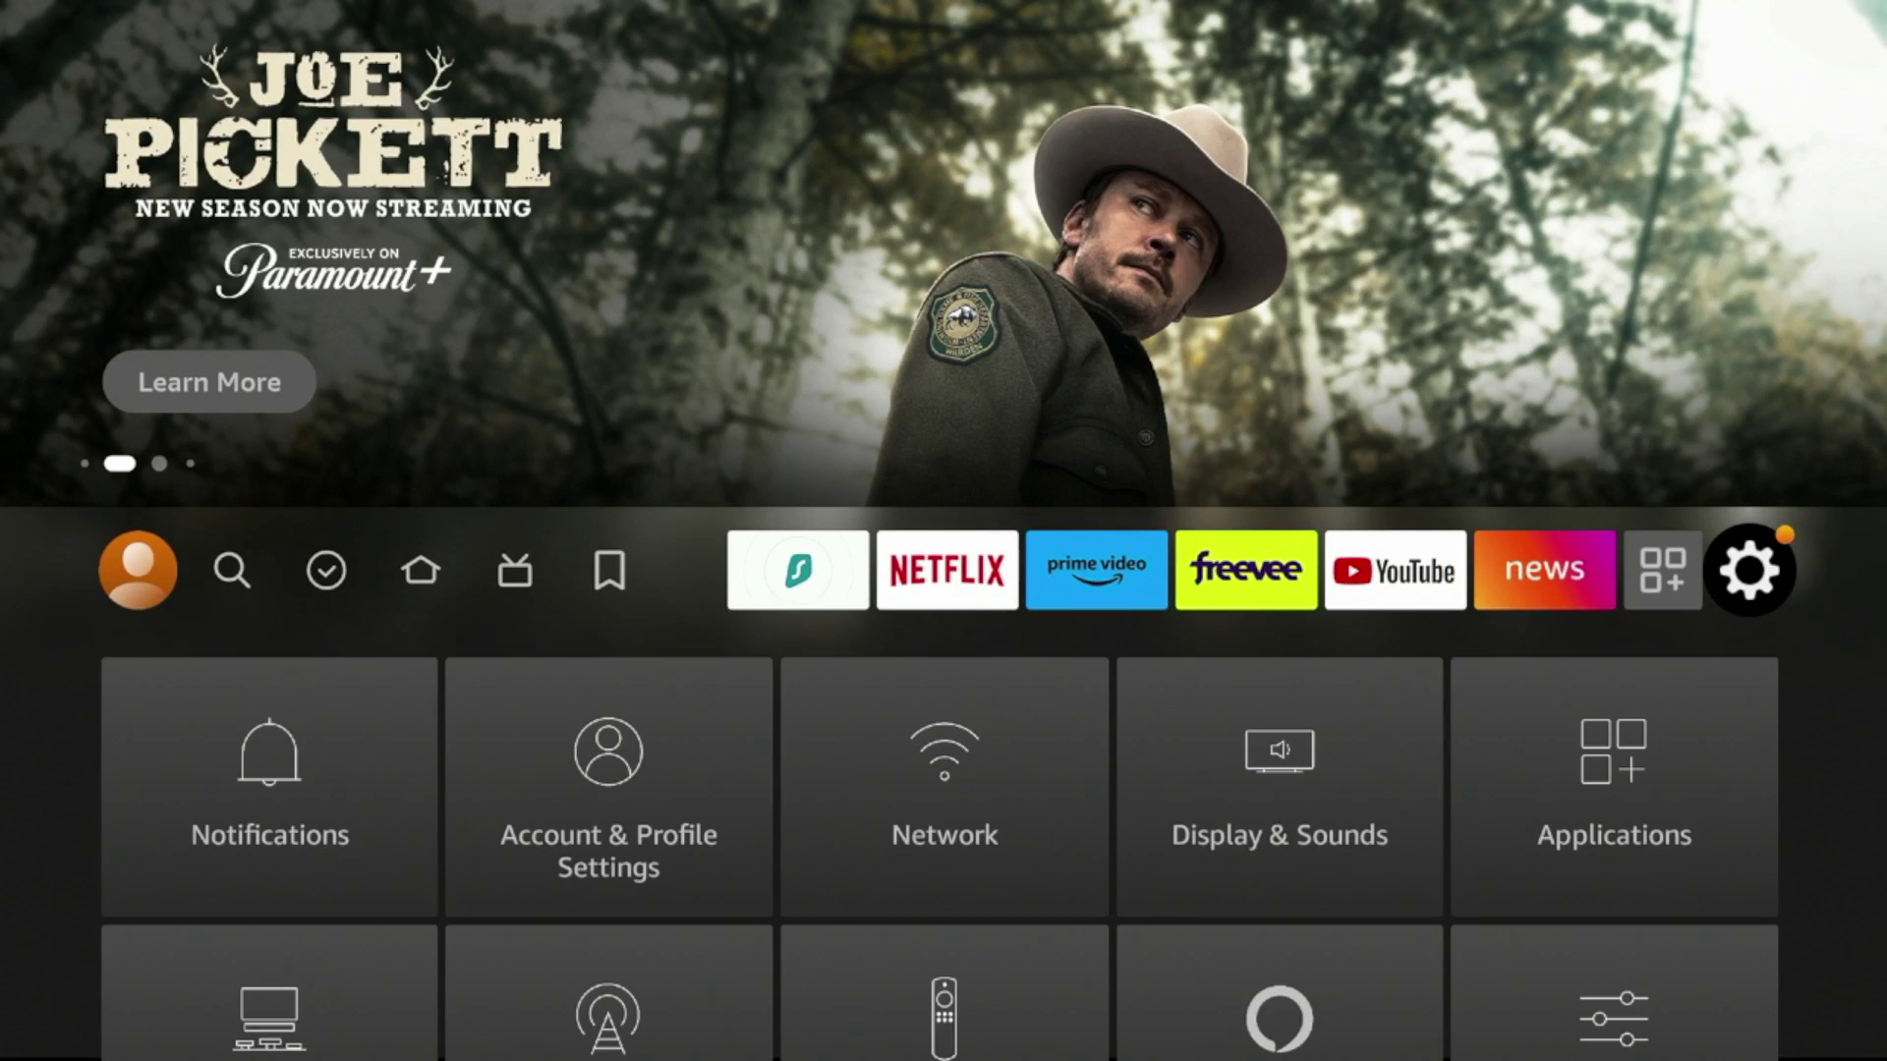
key("Down")
key("Down")
key("Down")
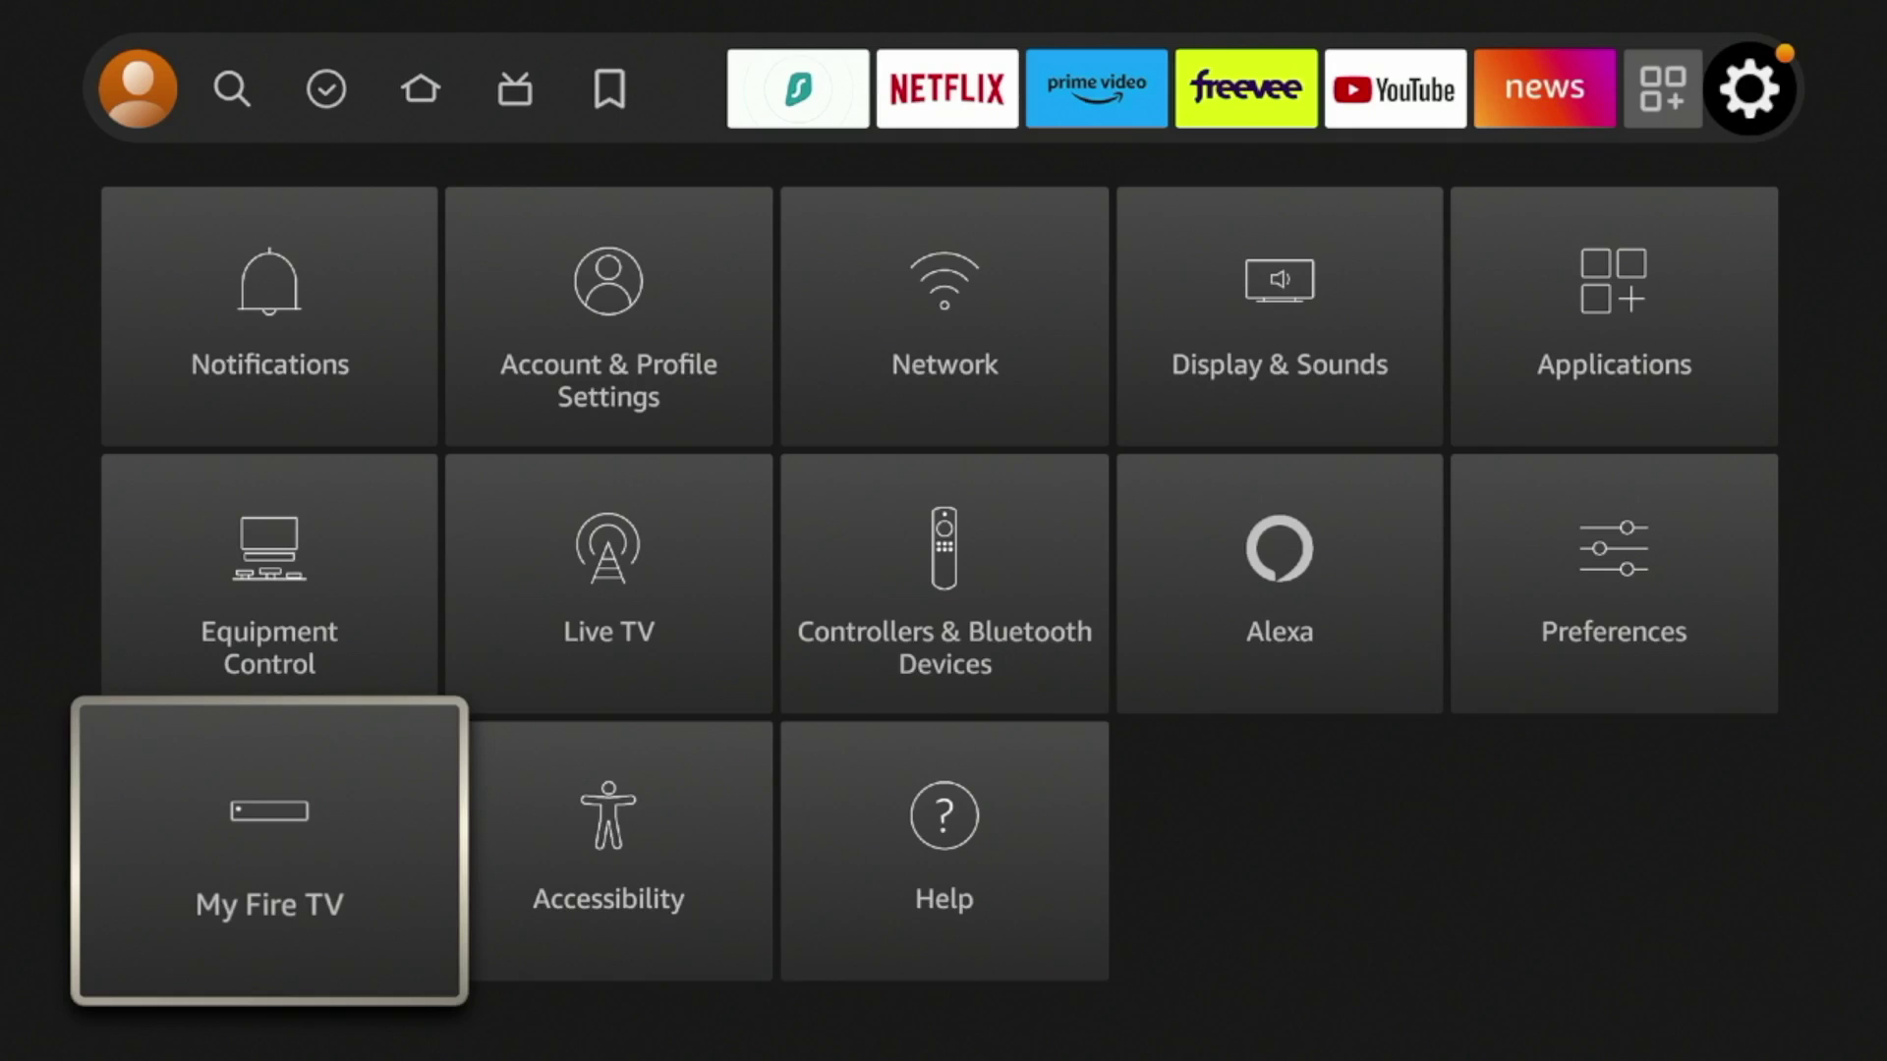
key("Return")
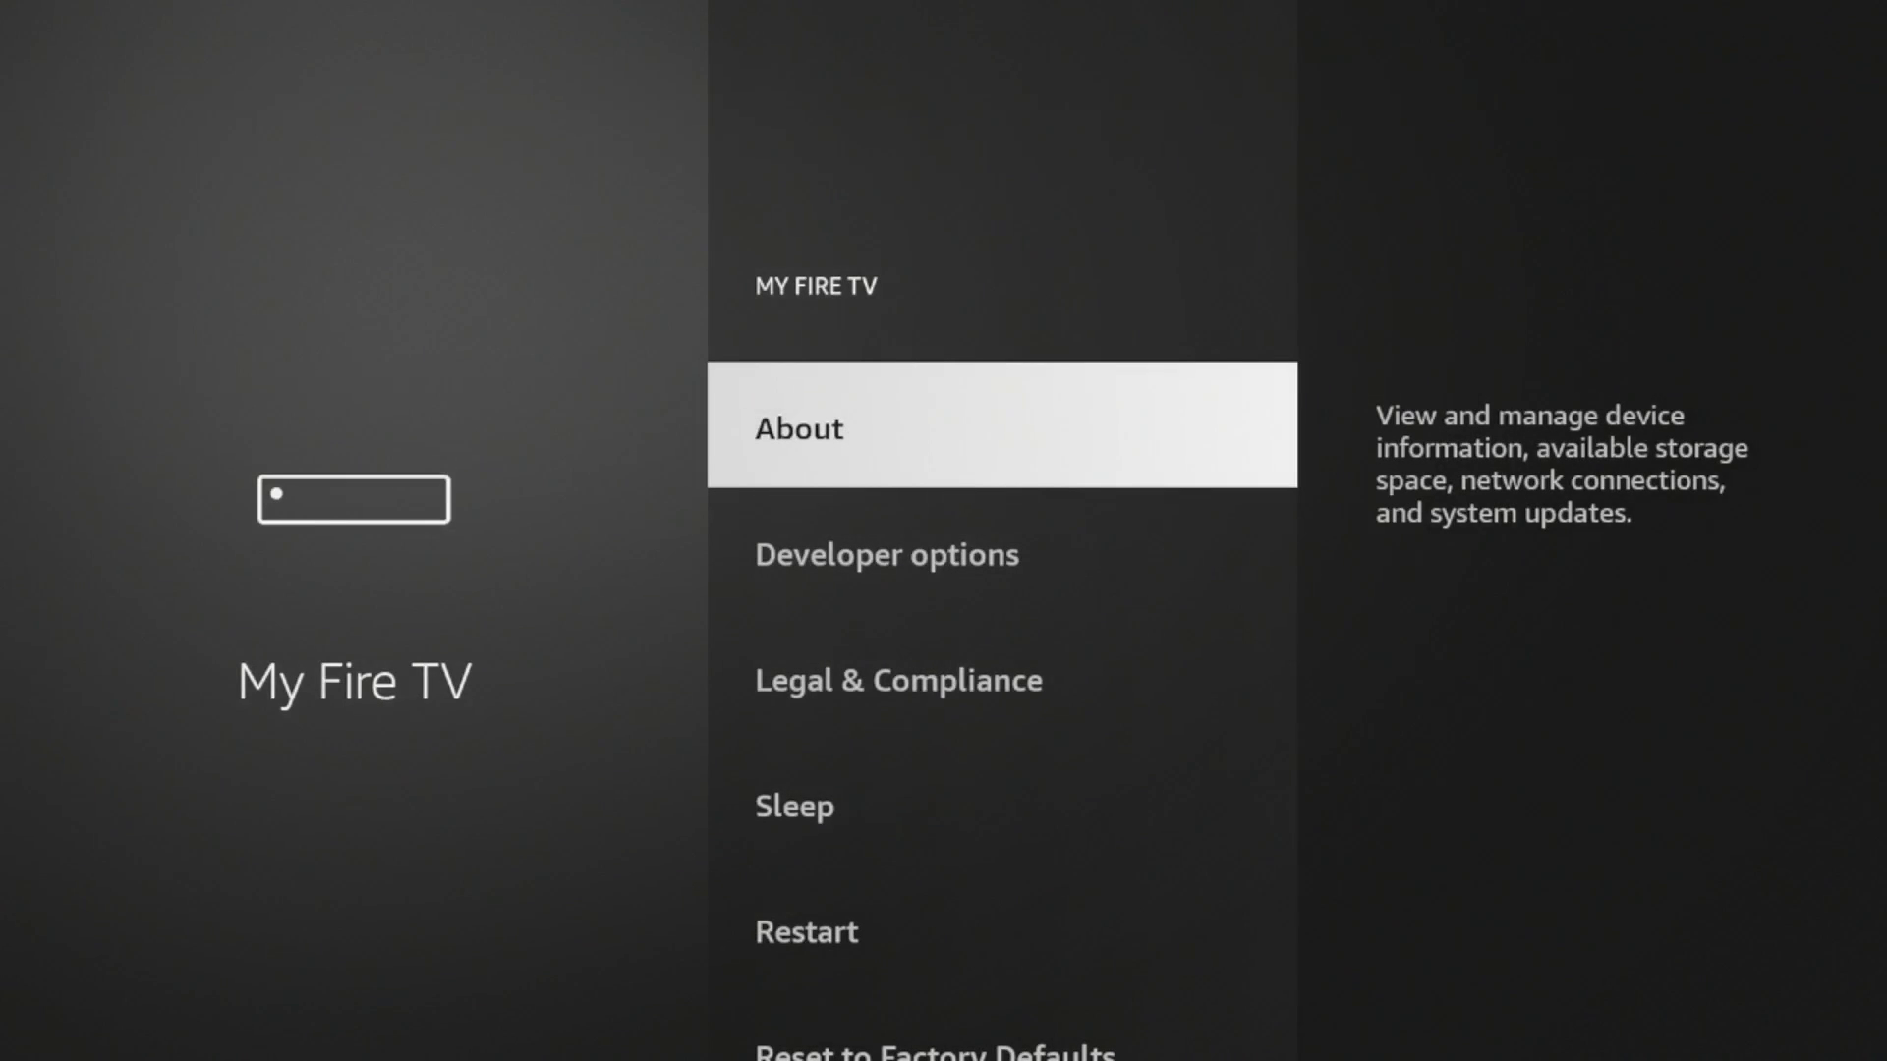
Step: Select the Fire TV Stick 4K entry under About seven times to unlock developer options, and return to My Fire TV
key("Return")
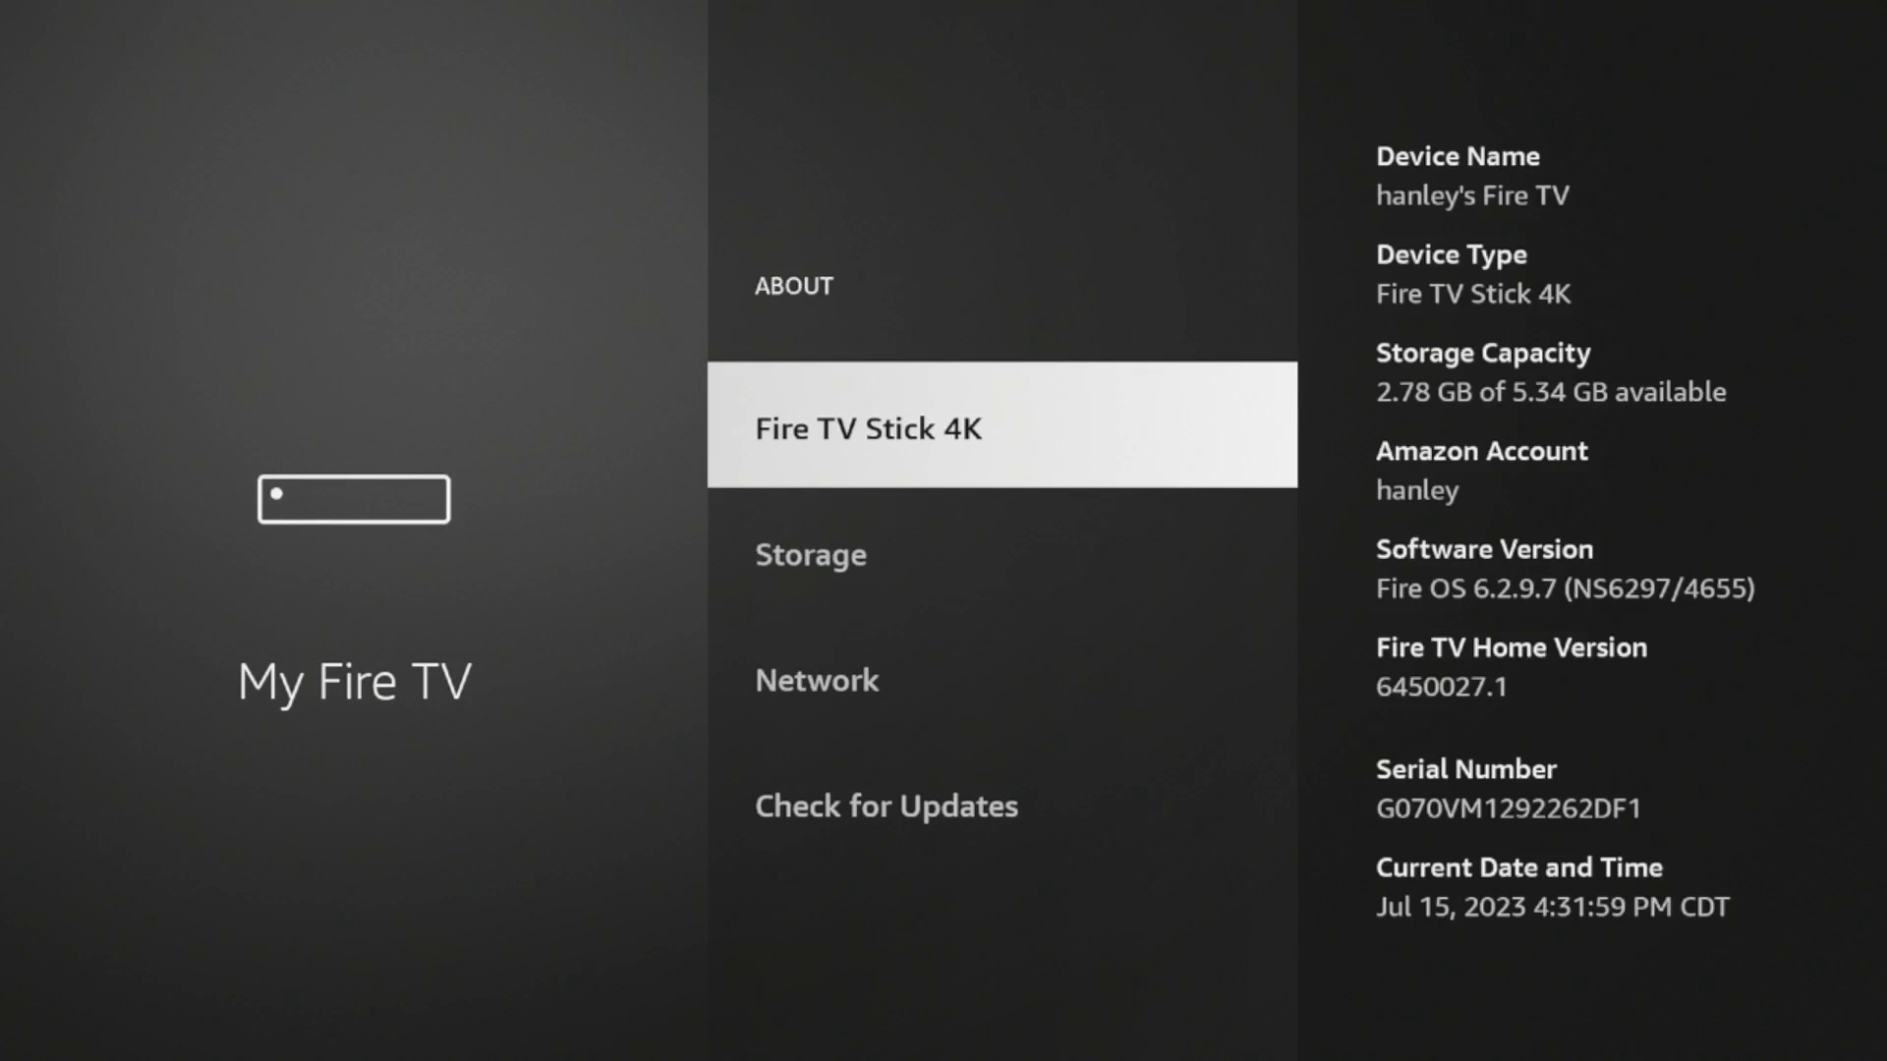
key("Return")
key("Return")
key("Return")
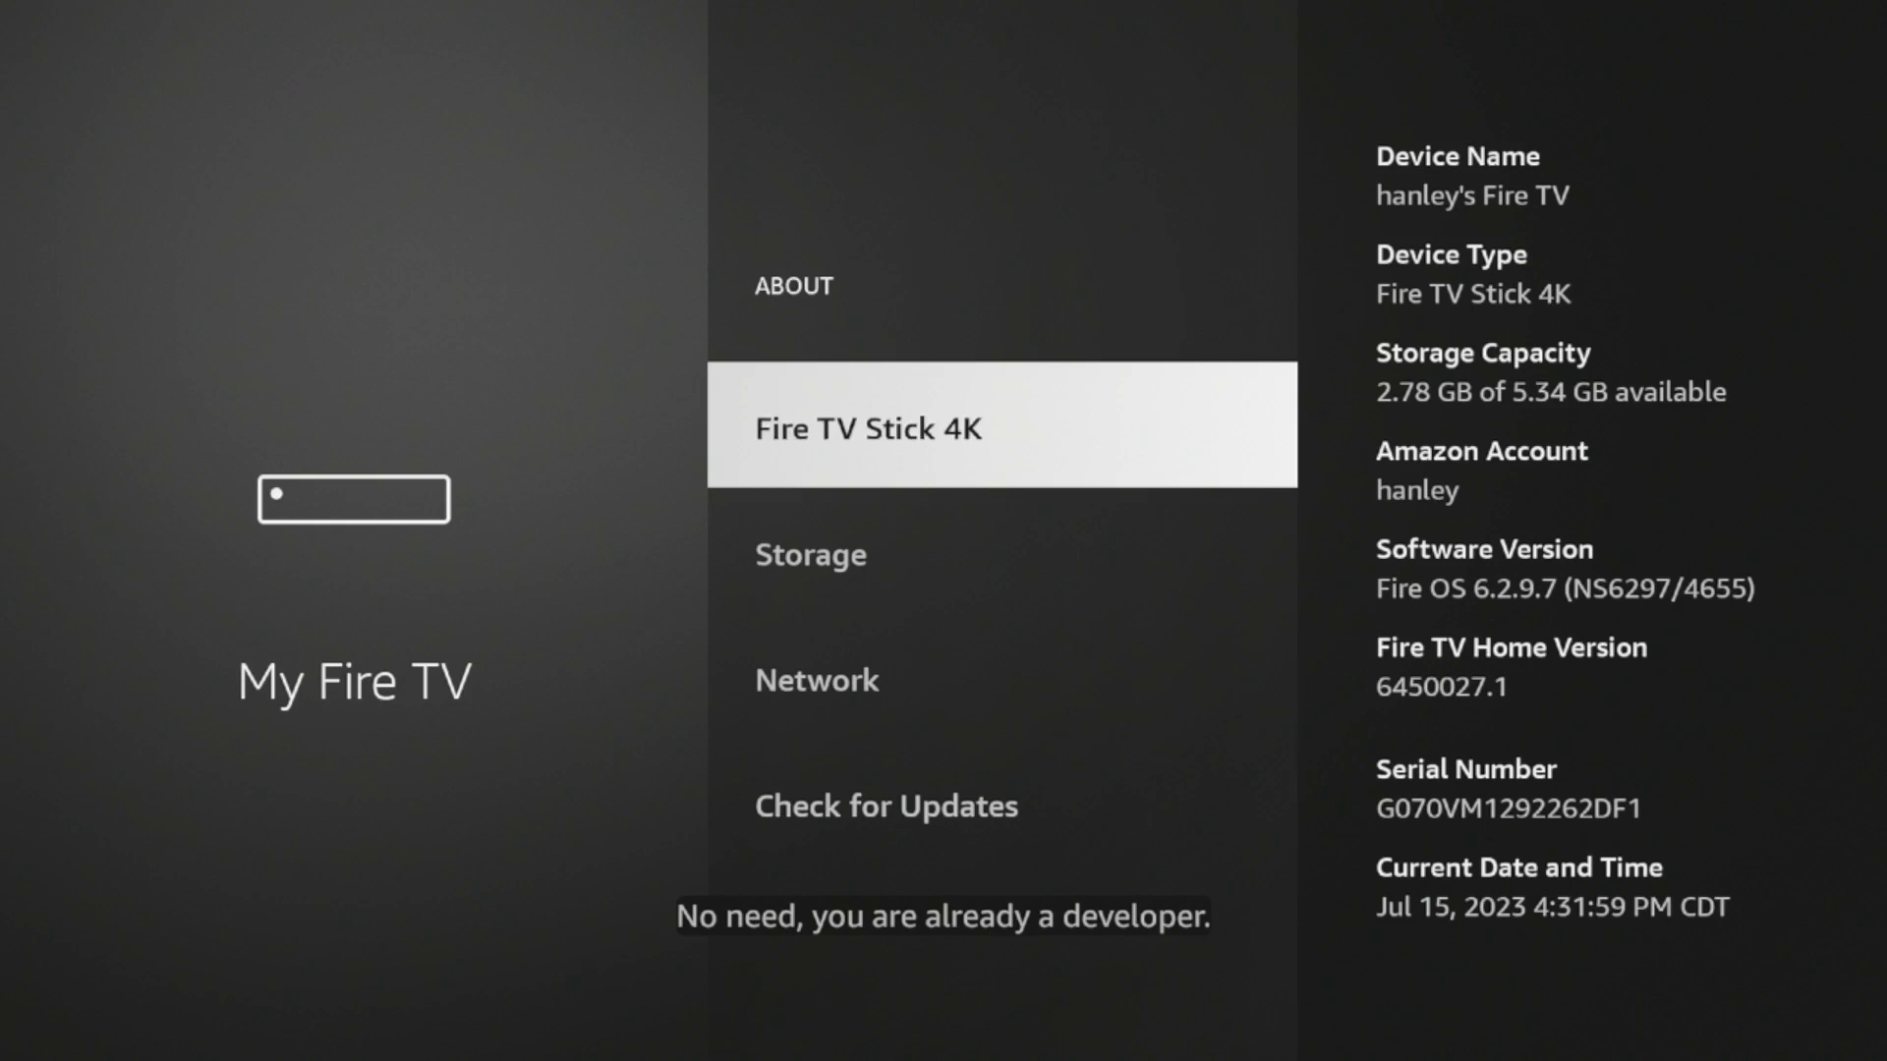
key("Return")
key("Return")
key("Return")
key("Return")
key("Escape")
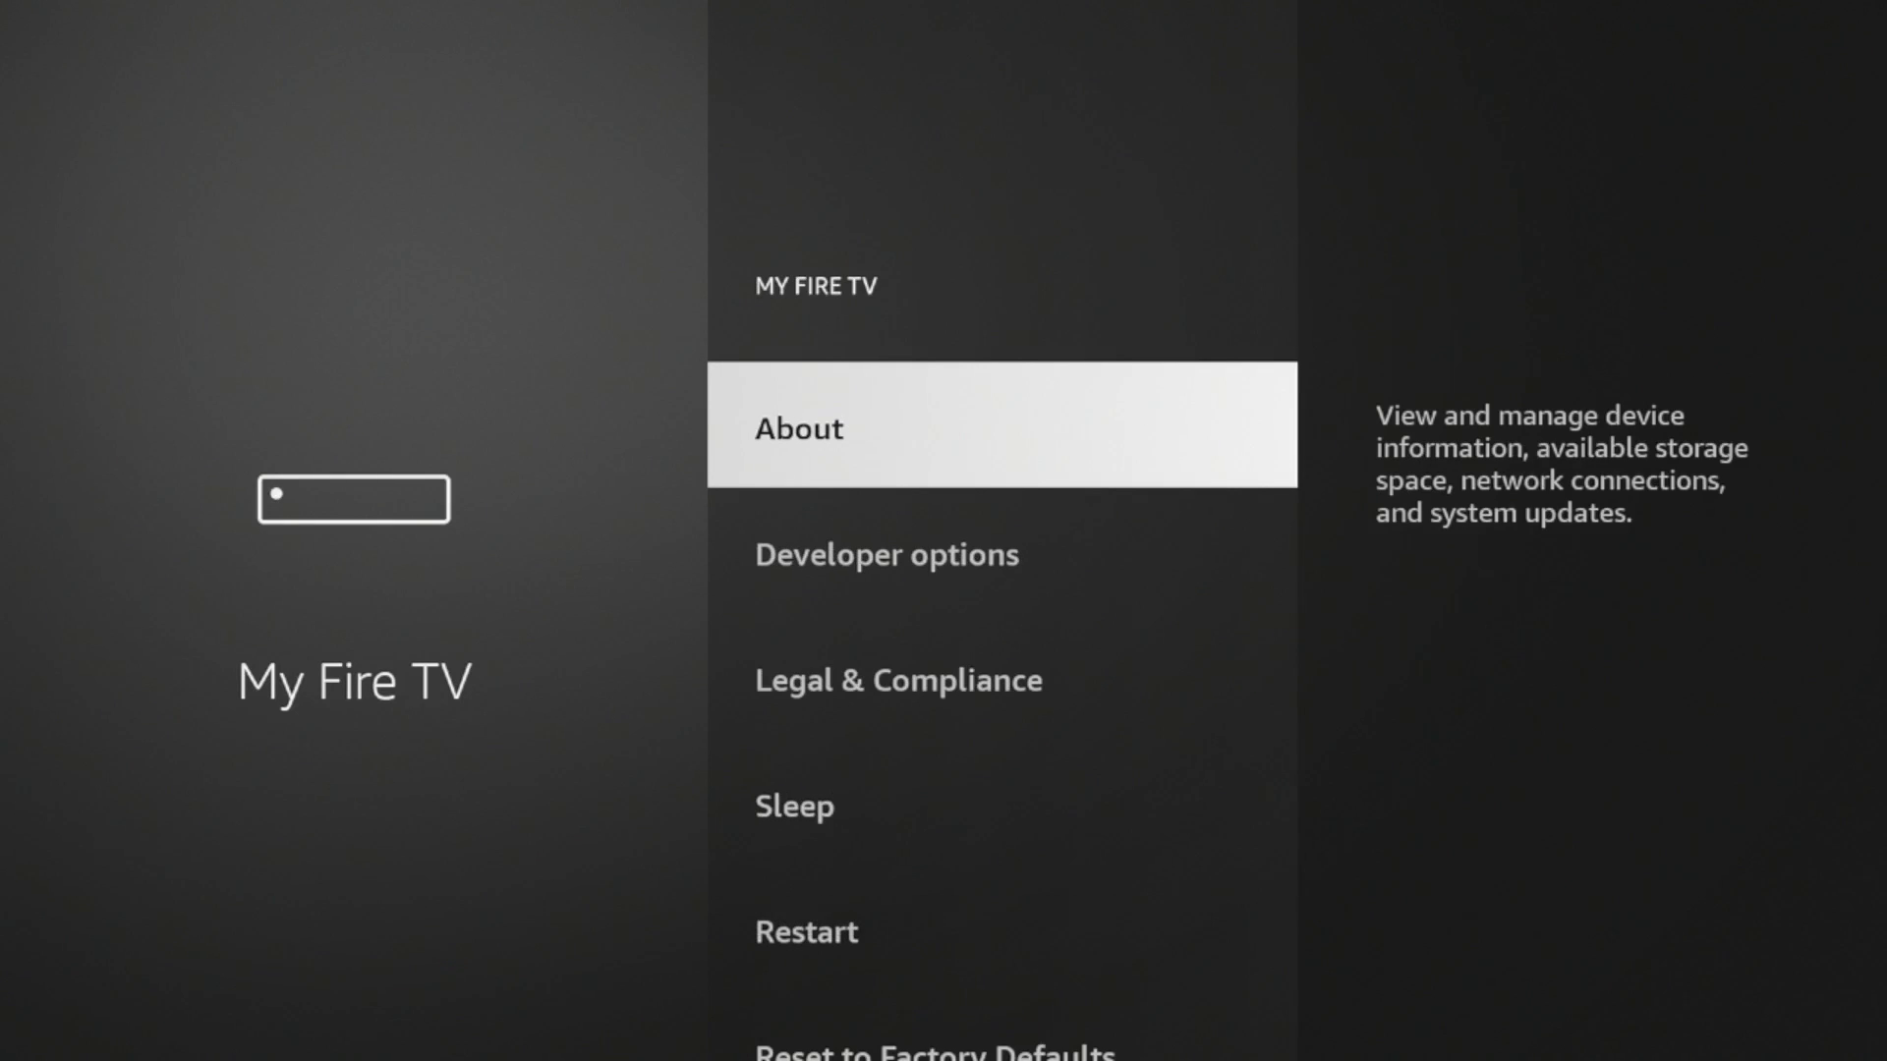
Step: Turn on Apps from Unknown Sources in the developer options and accept the security warning
key("Down")
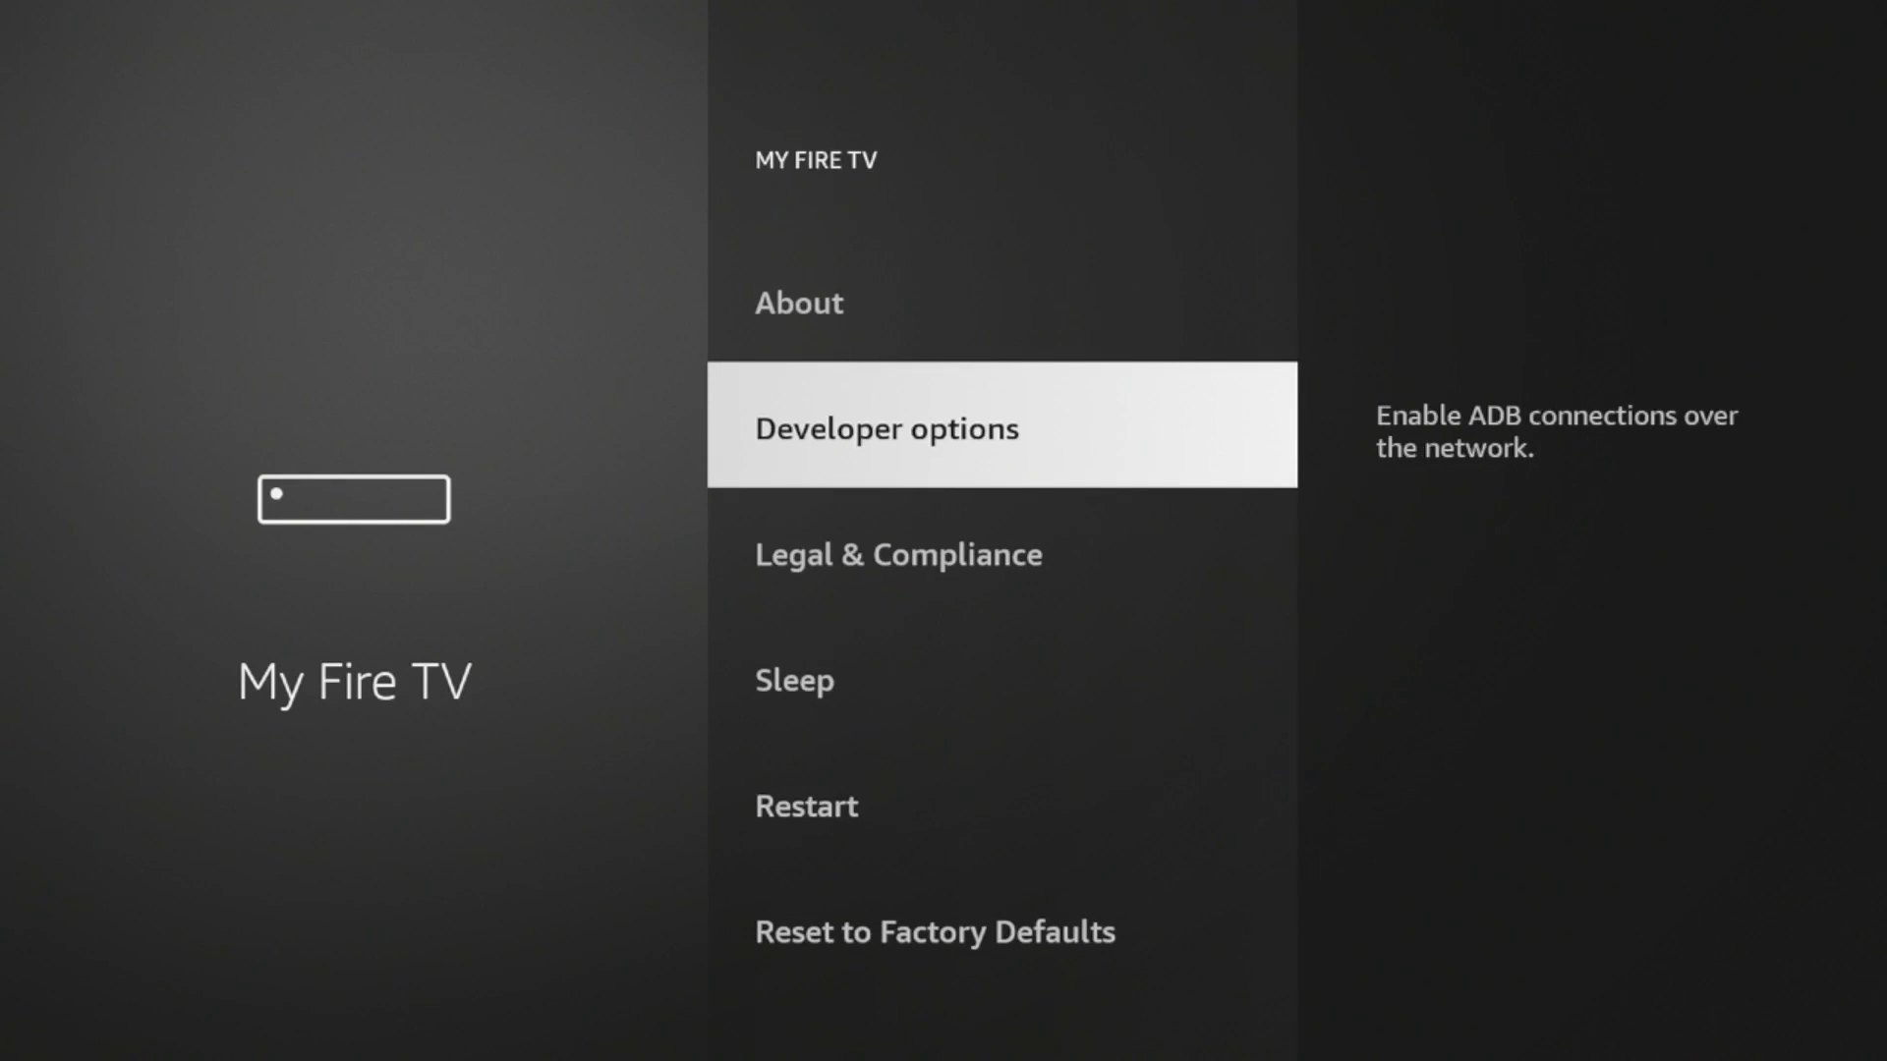
key("Return")
key("Down")
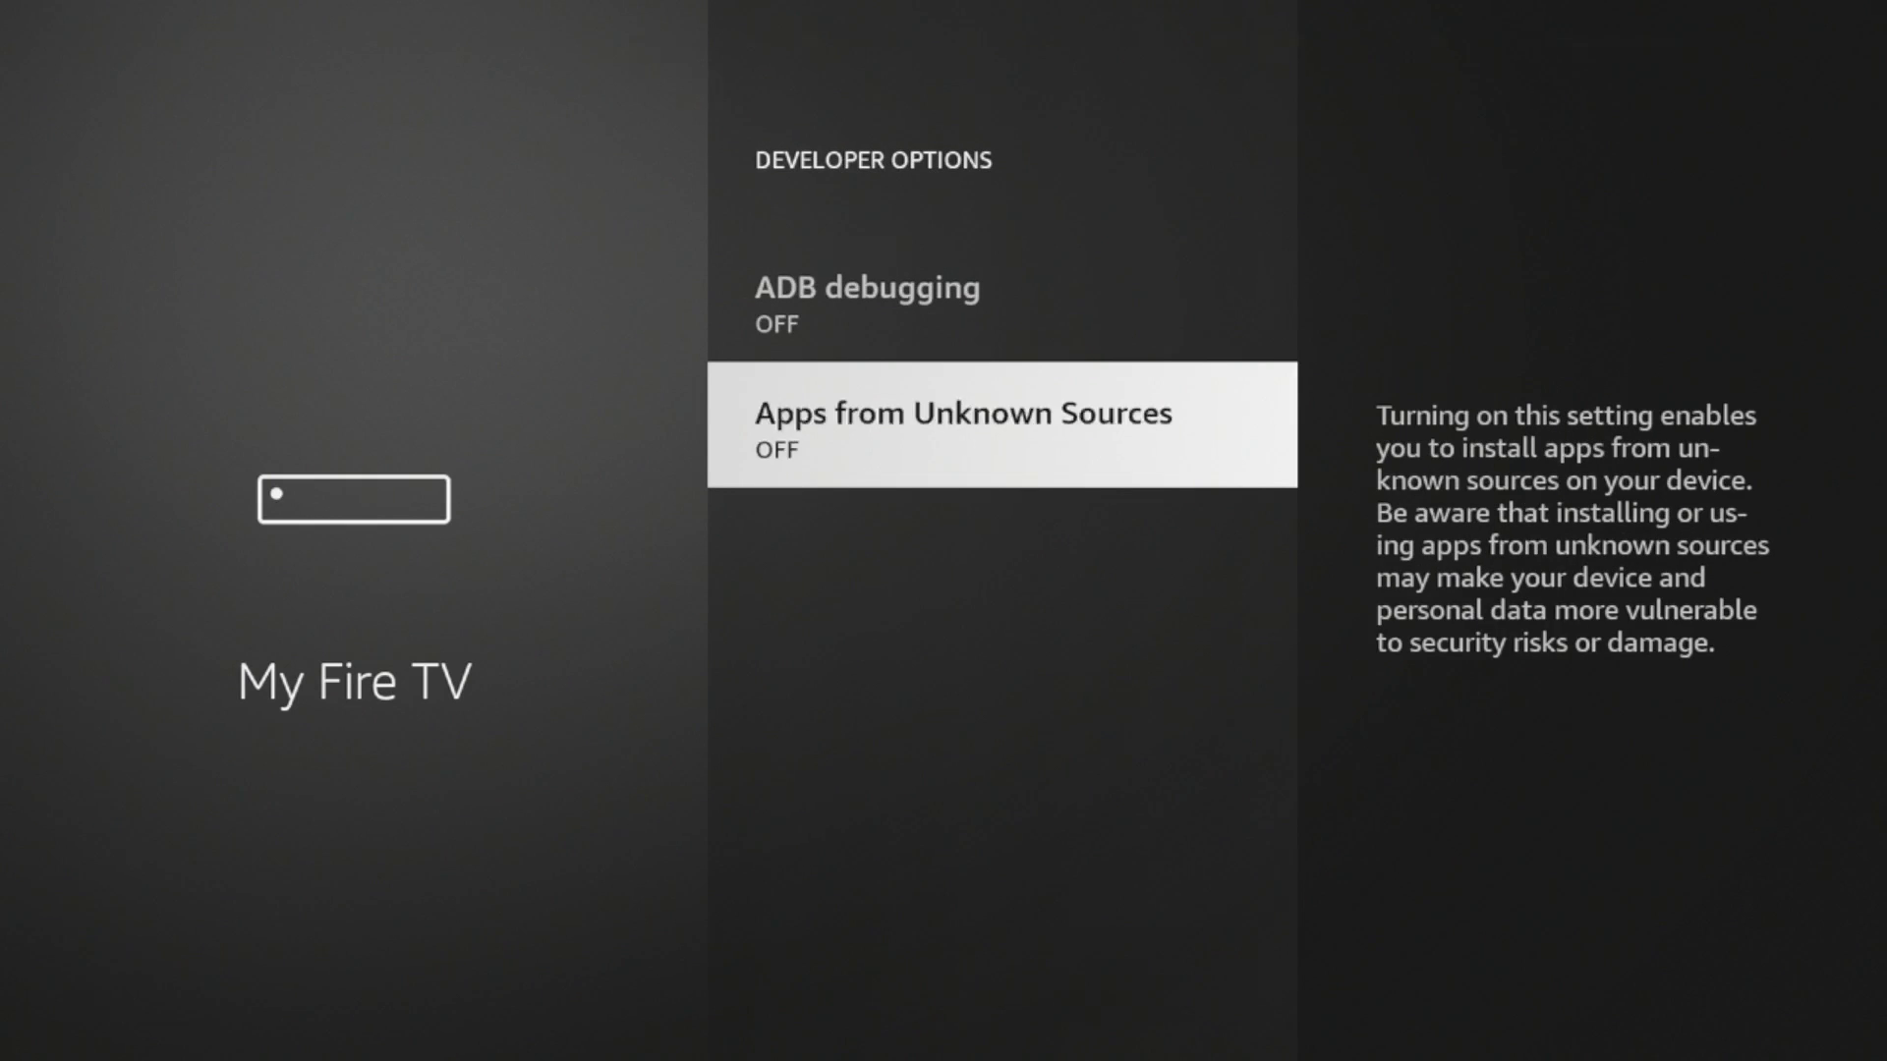
key("Return")
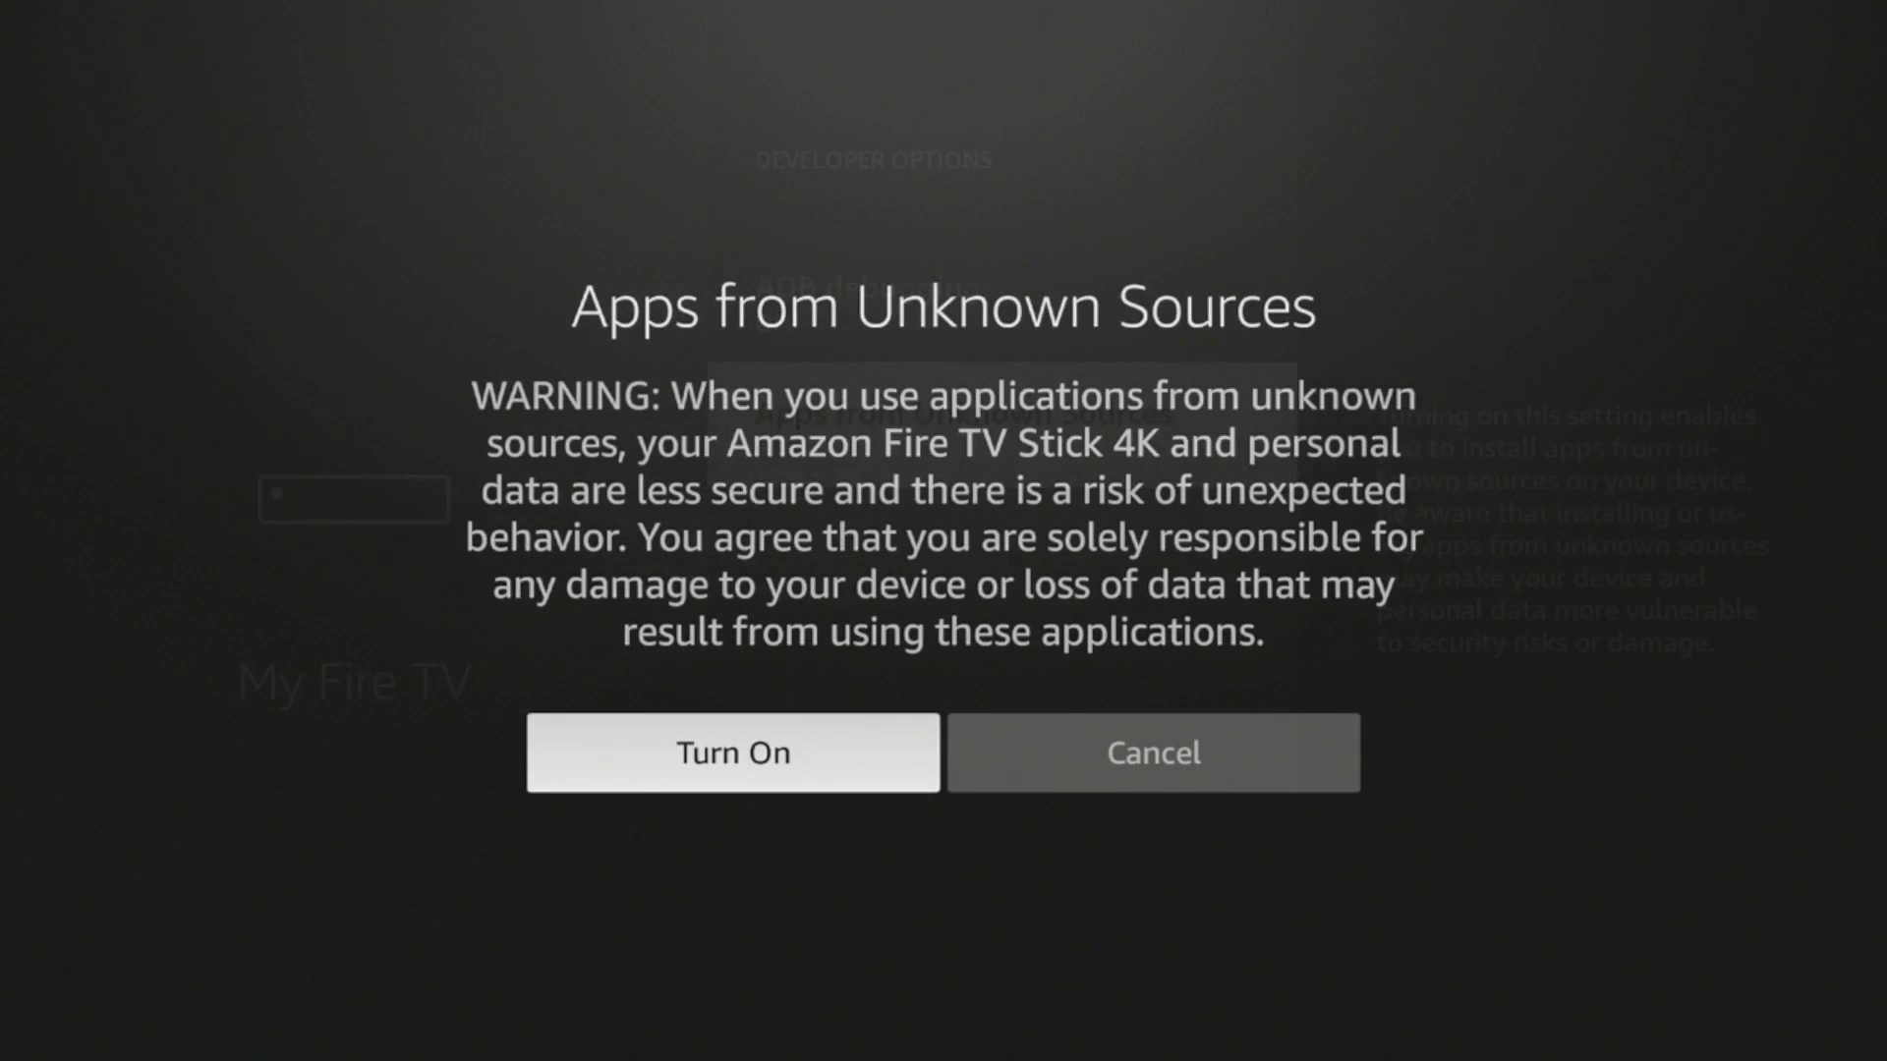
key("Return")
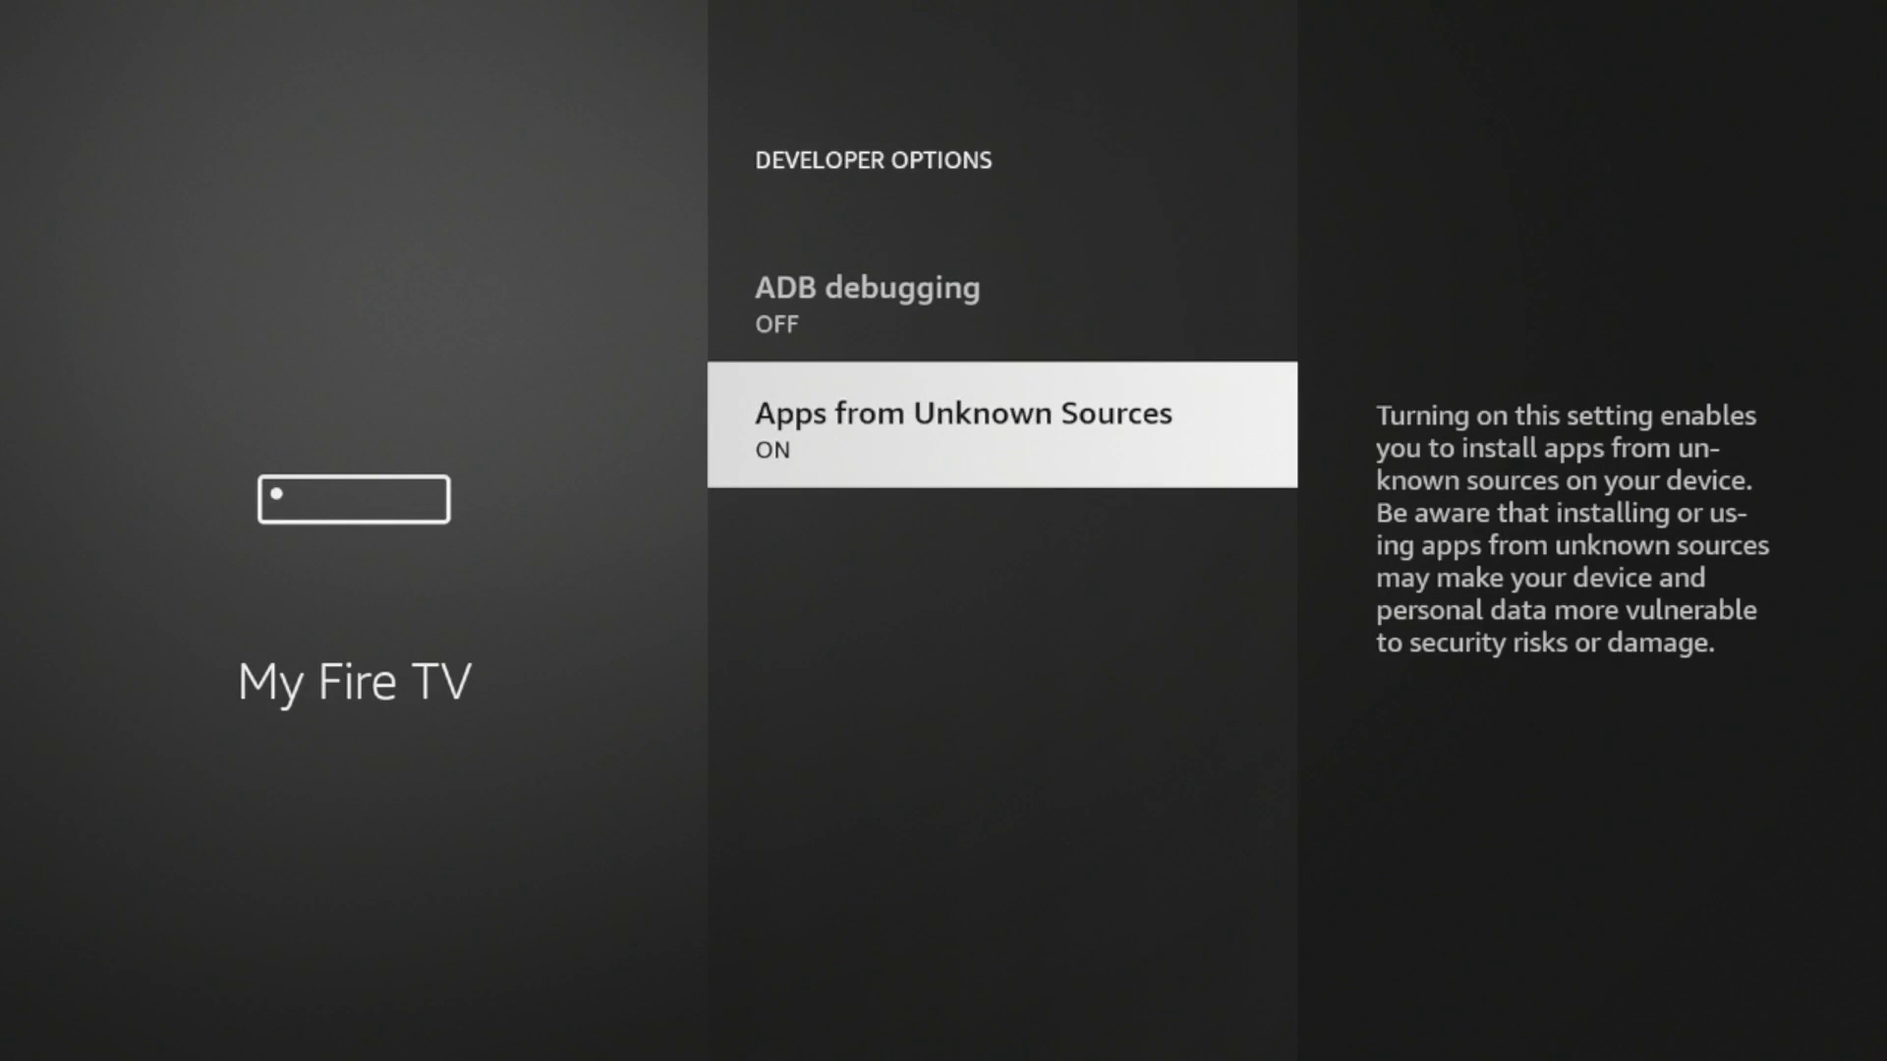
Step: Launch Downloader from the recently used apps, allowing access to photos, media and files and dismissing the Quick Start Guide
key("Home")
key("Down")
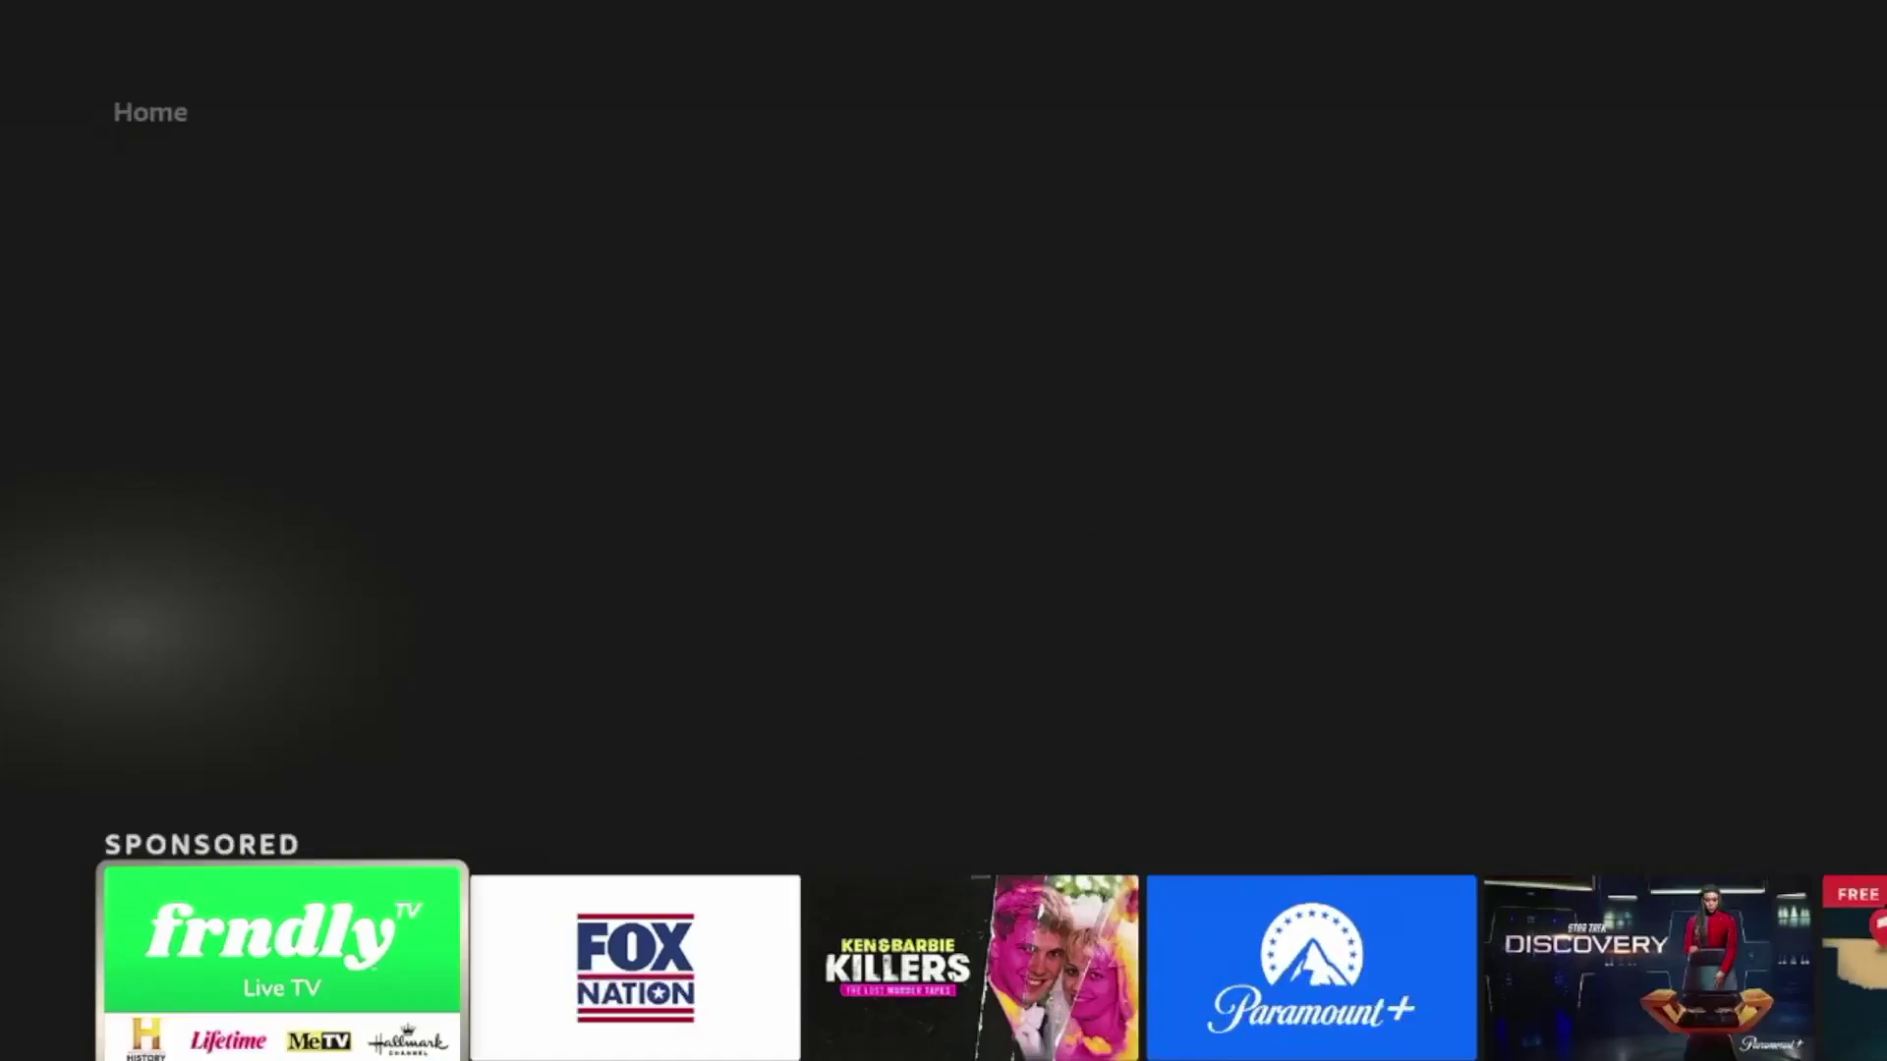
key("Down")
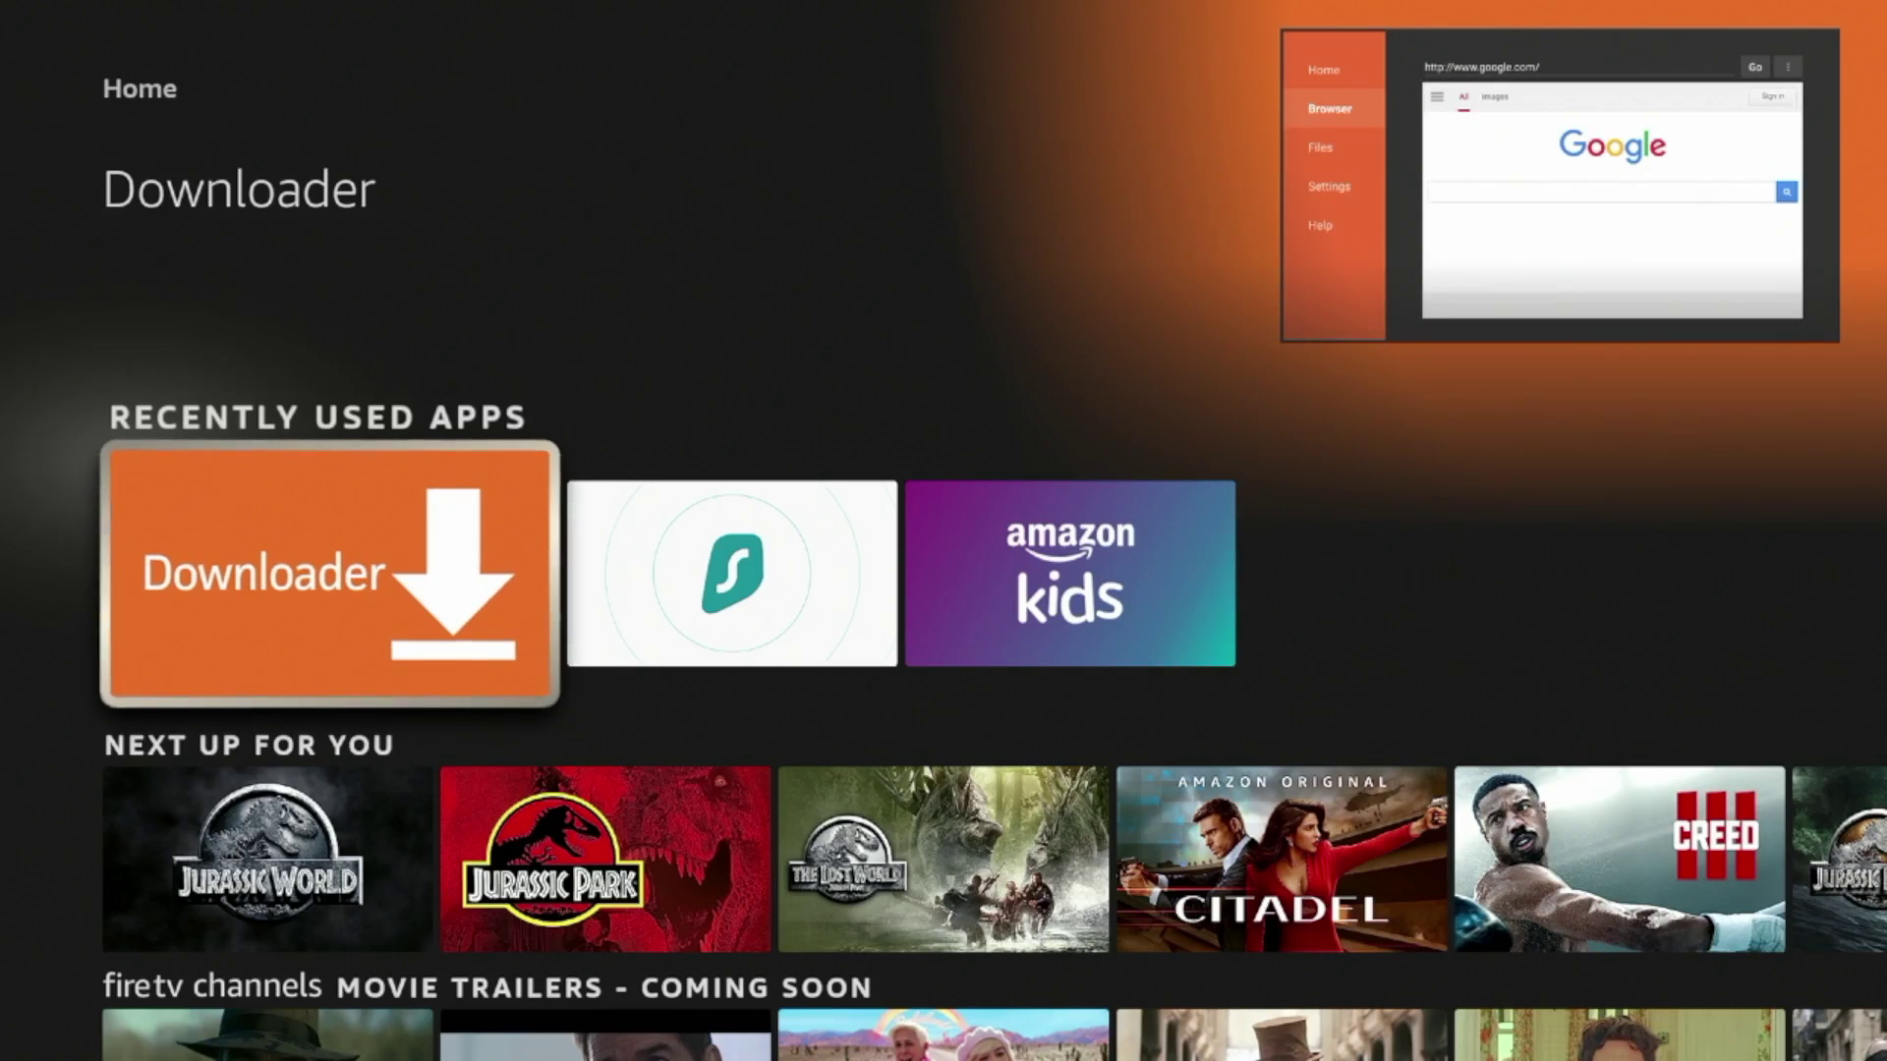
key("Return")
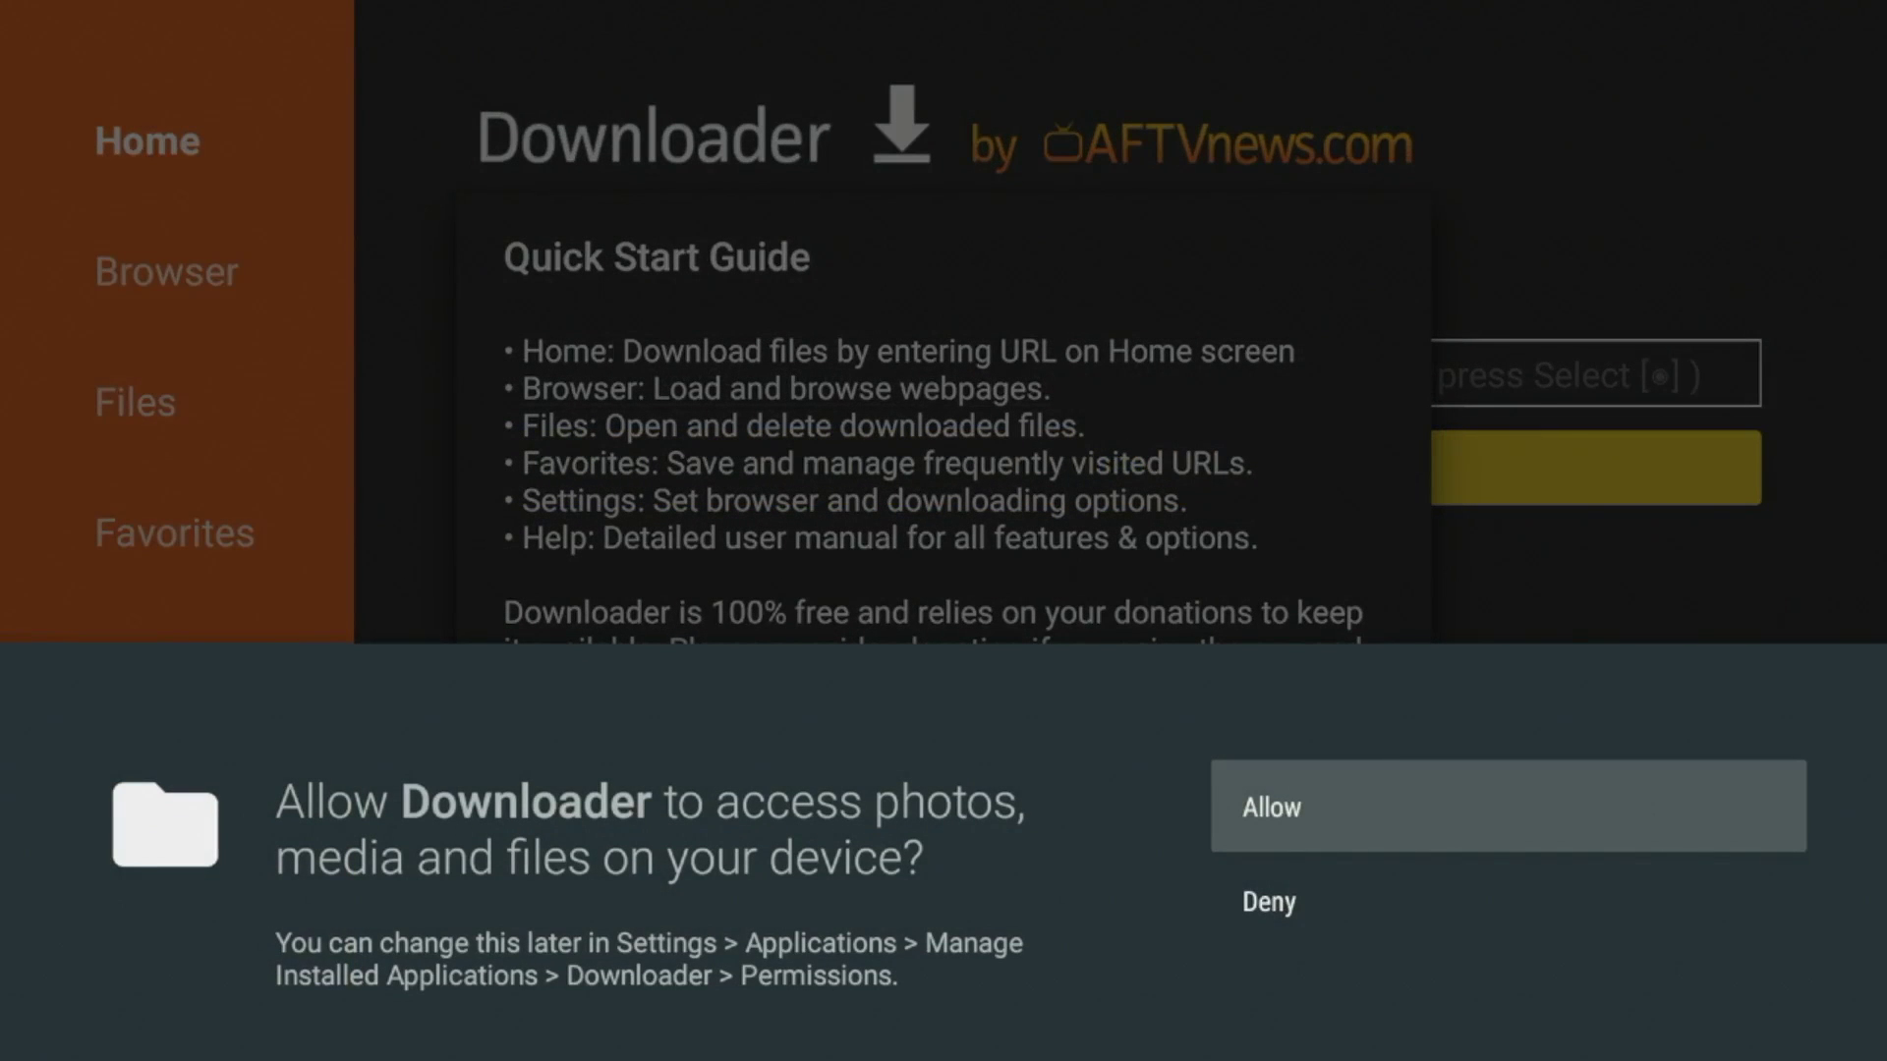
key("Return")
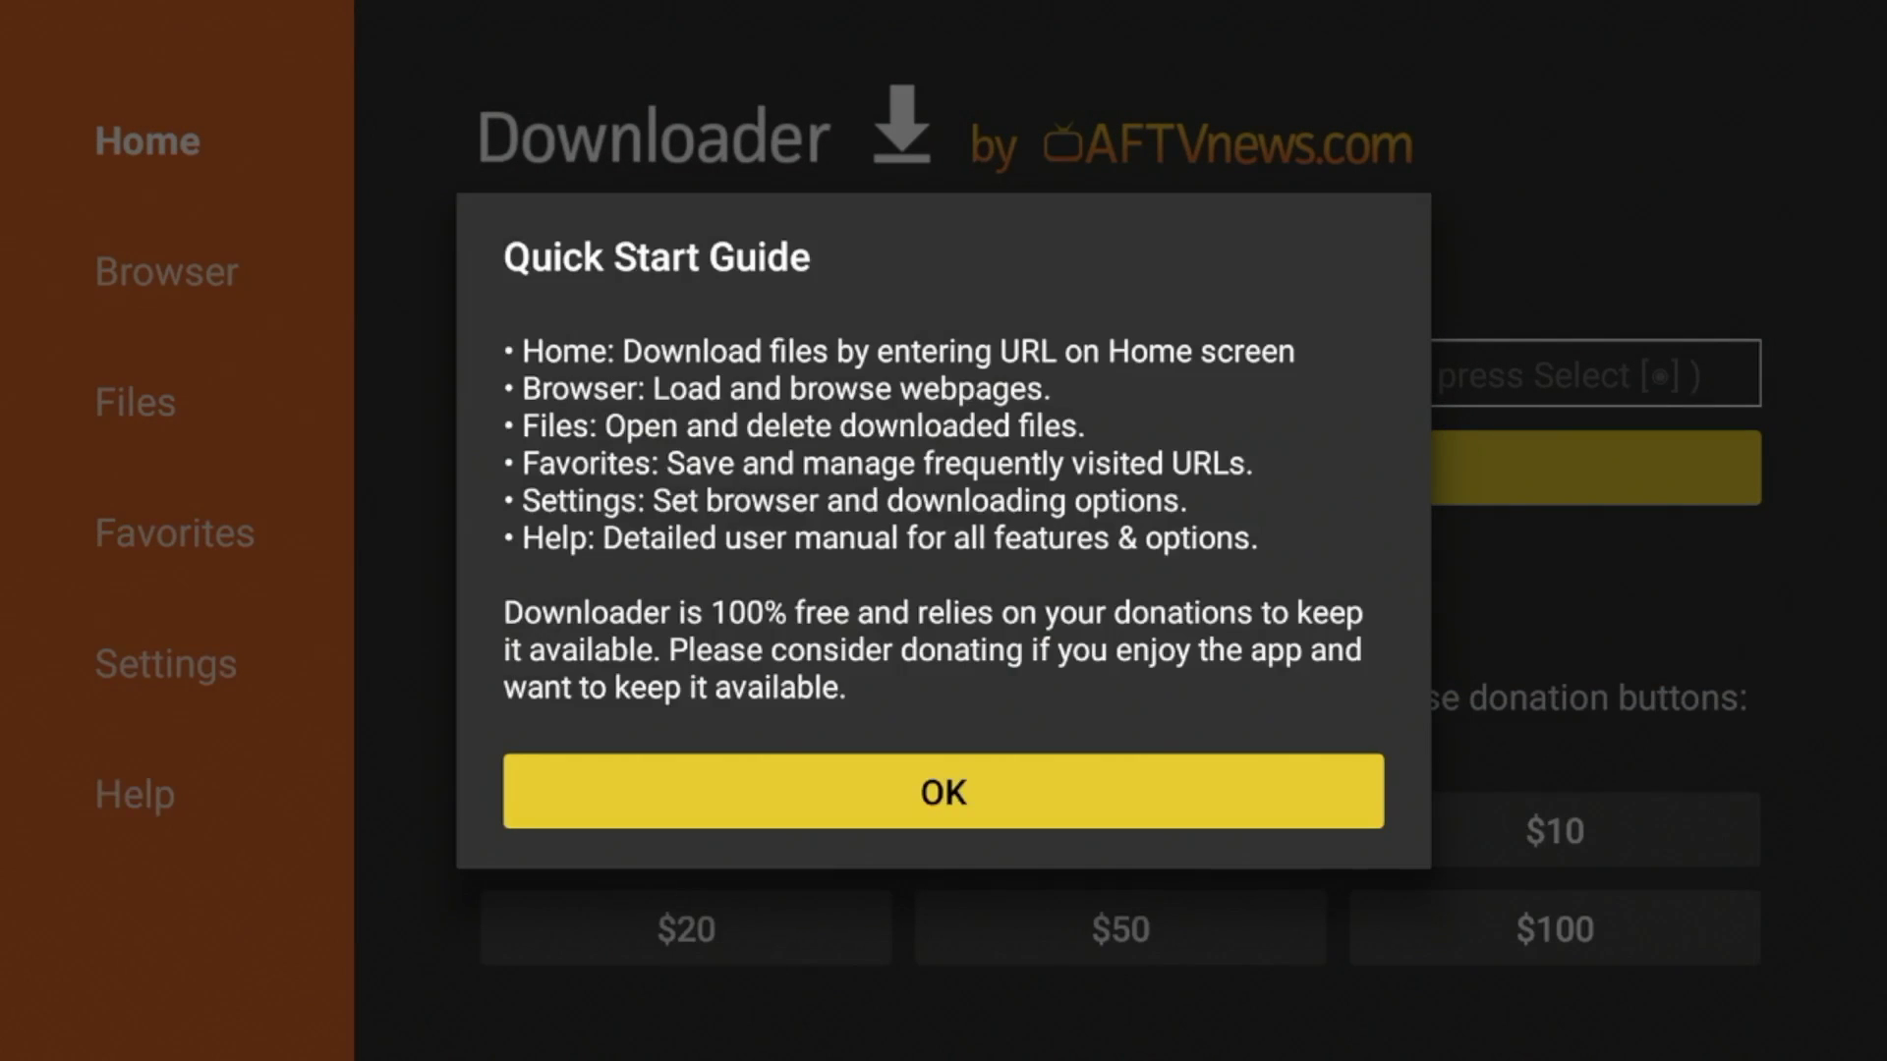
key("Return")
Step: Enter the code 298344 as the URL or search term in Downloader and load the page
key("Up")
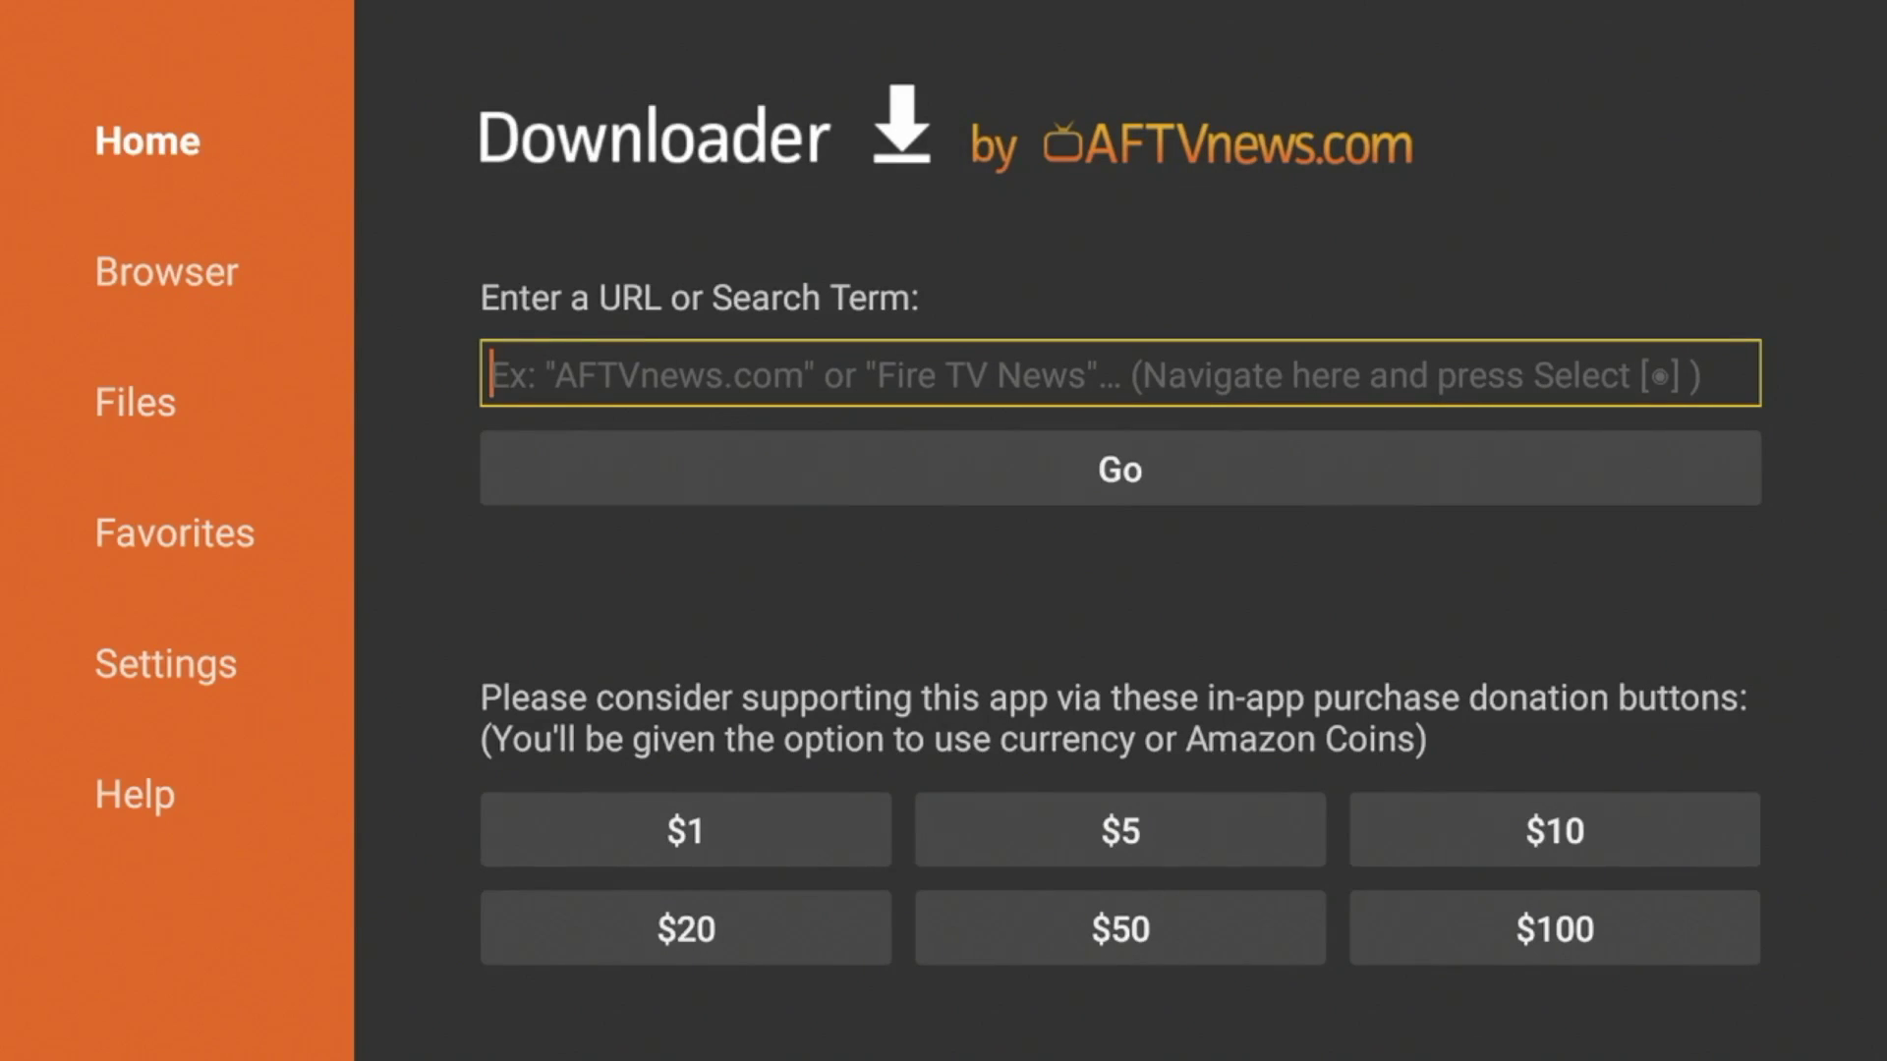
key("Return")
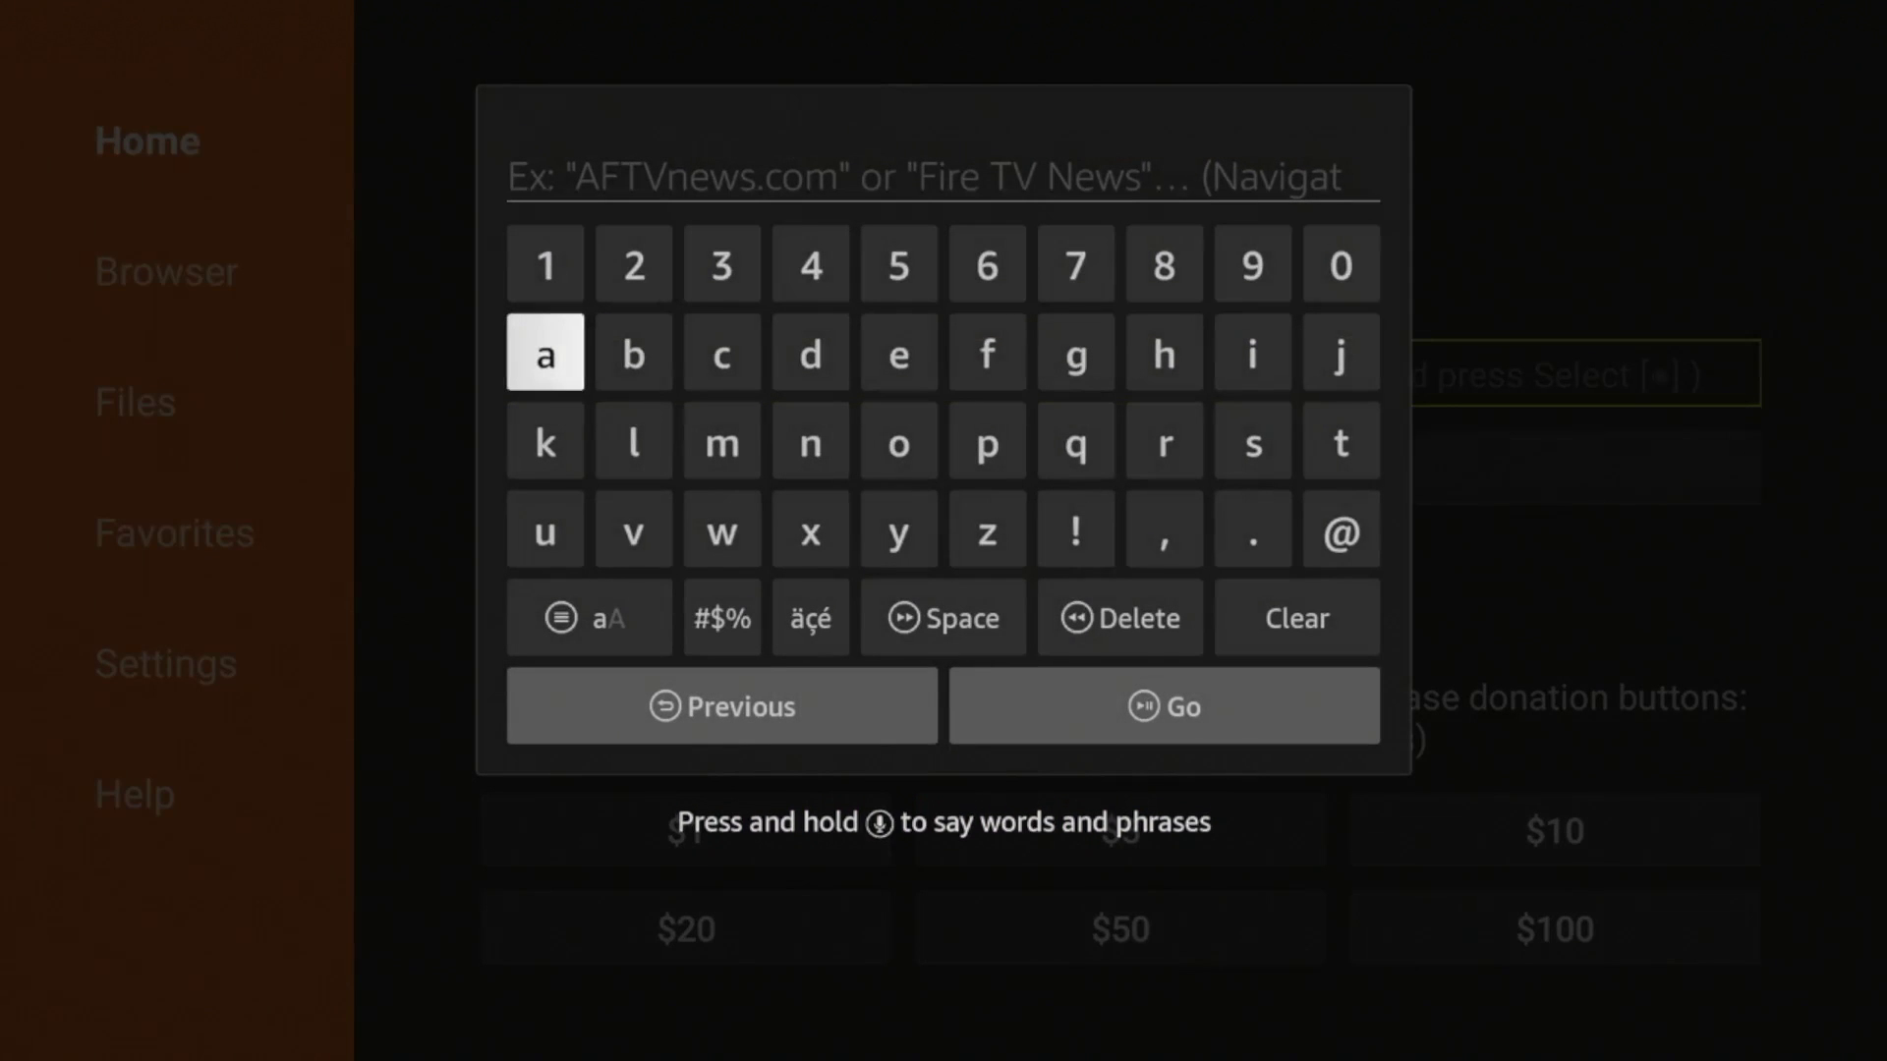
key("Up")
key("Right")
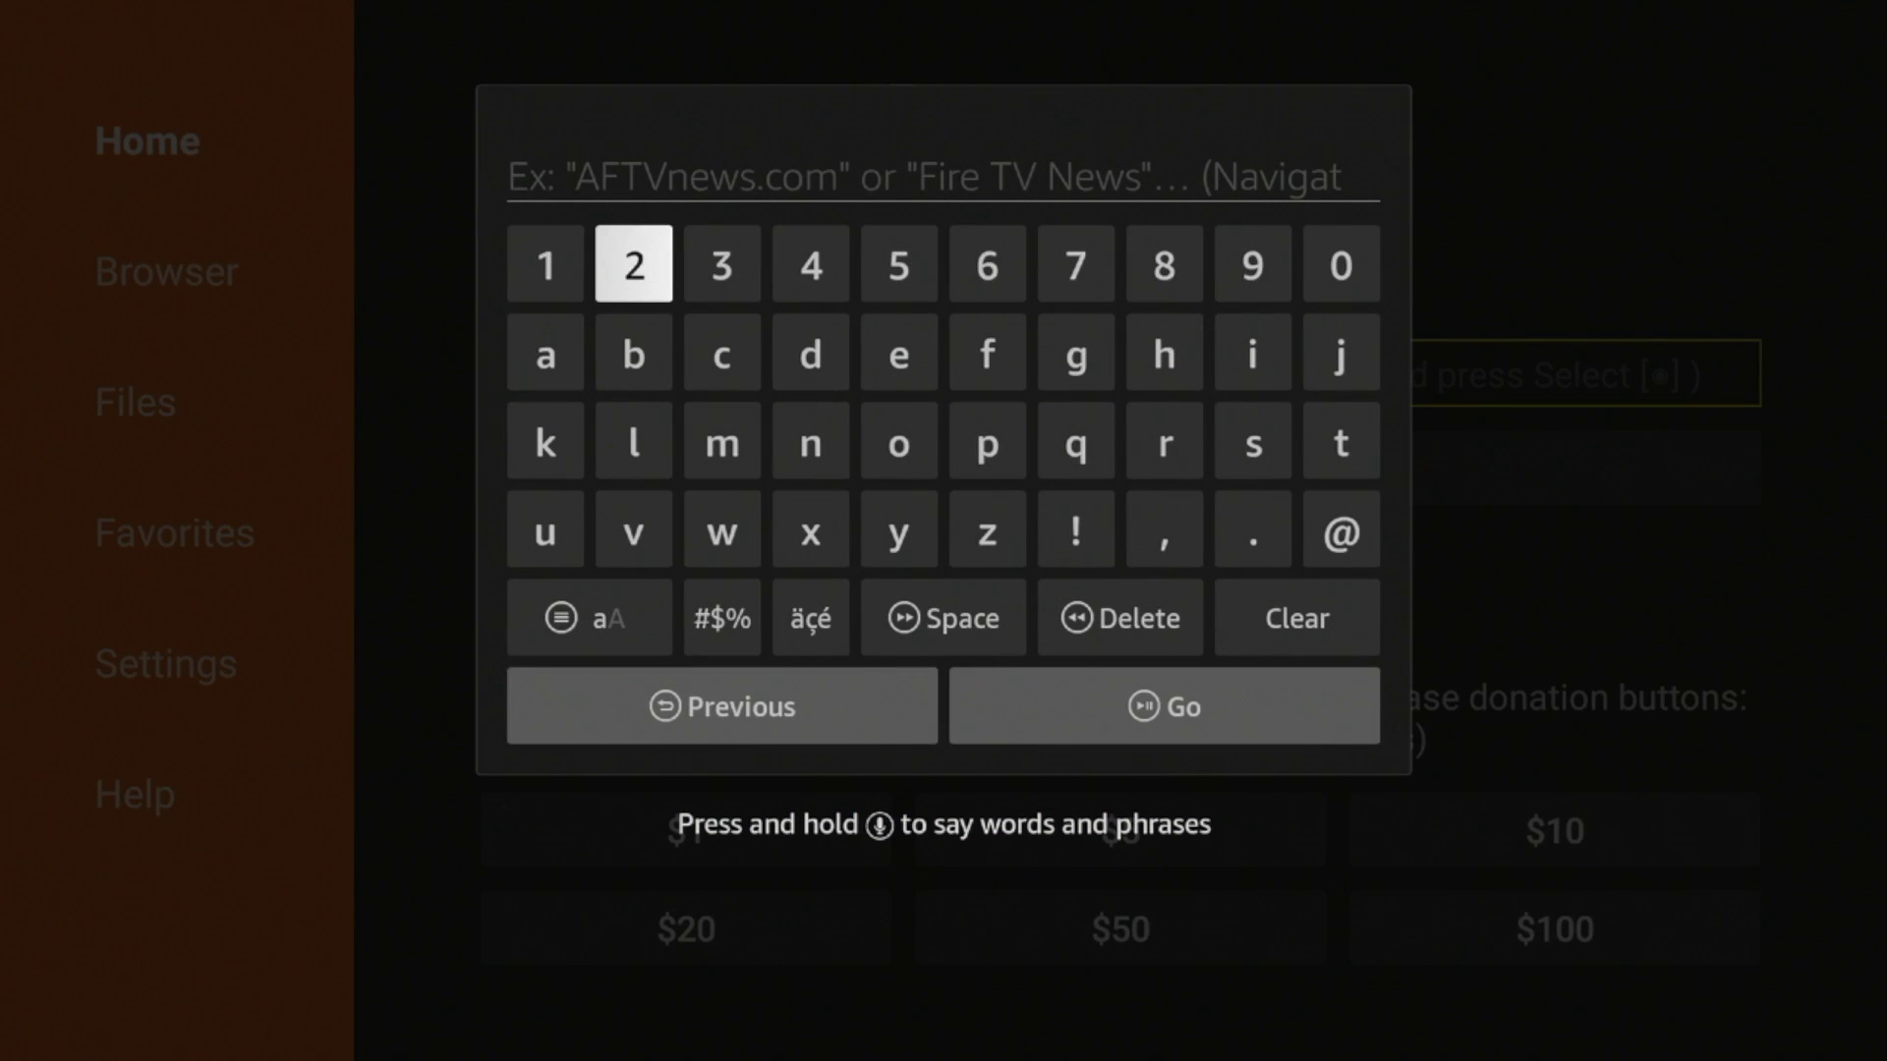
key("Return")
key("Left")
key("Left")
key("Left")
key("Return")
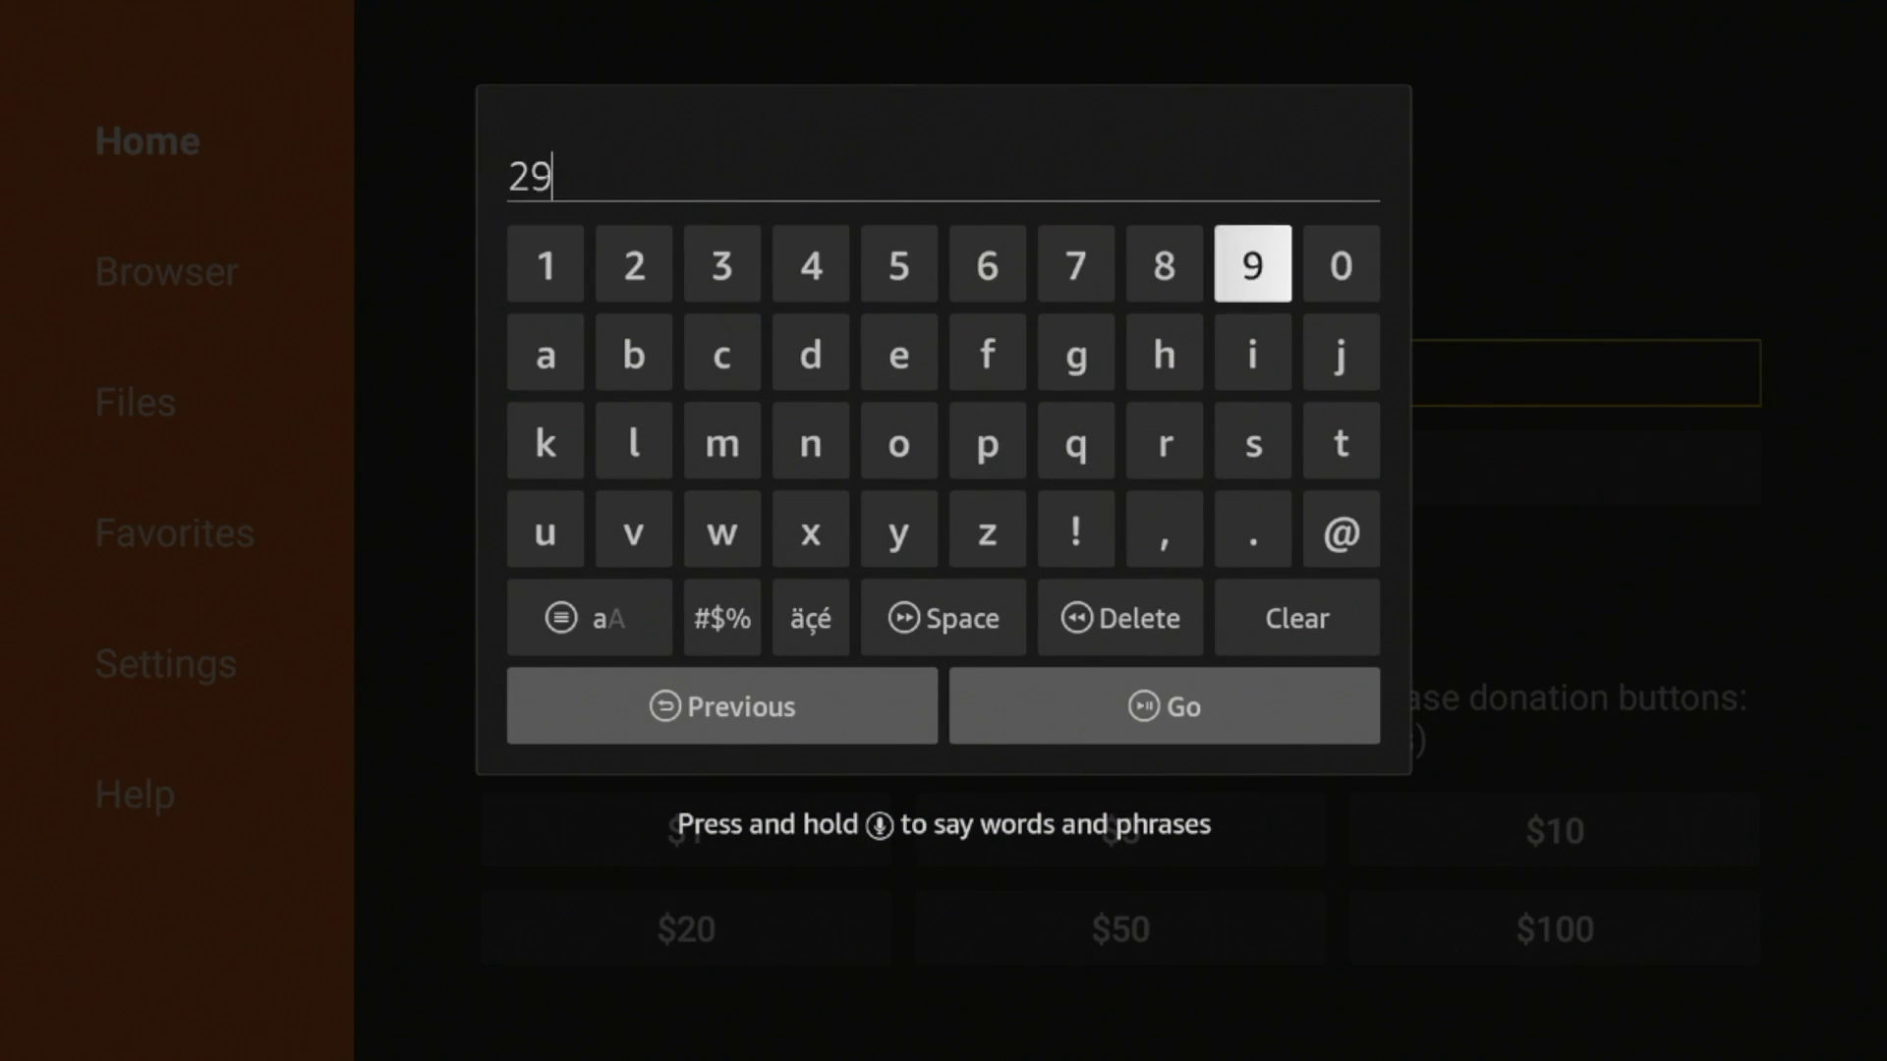
key("Left")
key("Return")
key("Left")
key("Left")
key("Left")
key("Left")
key("Left")
key("Return")
key("Right")
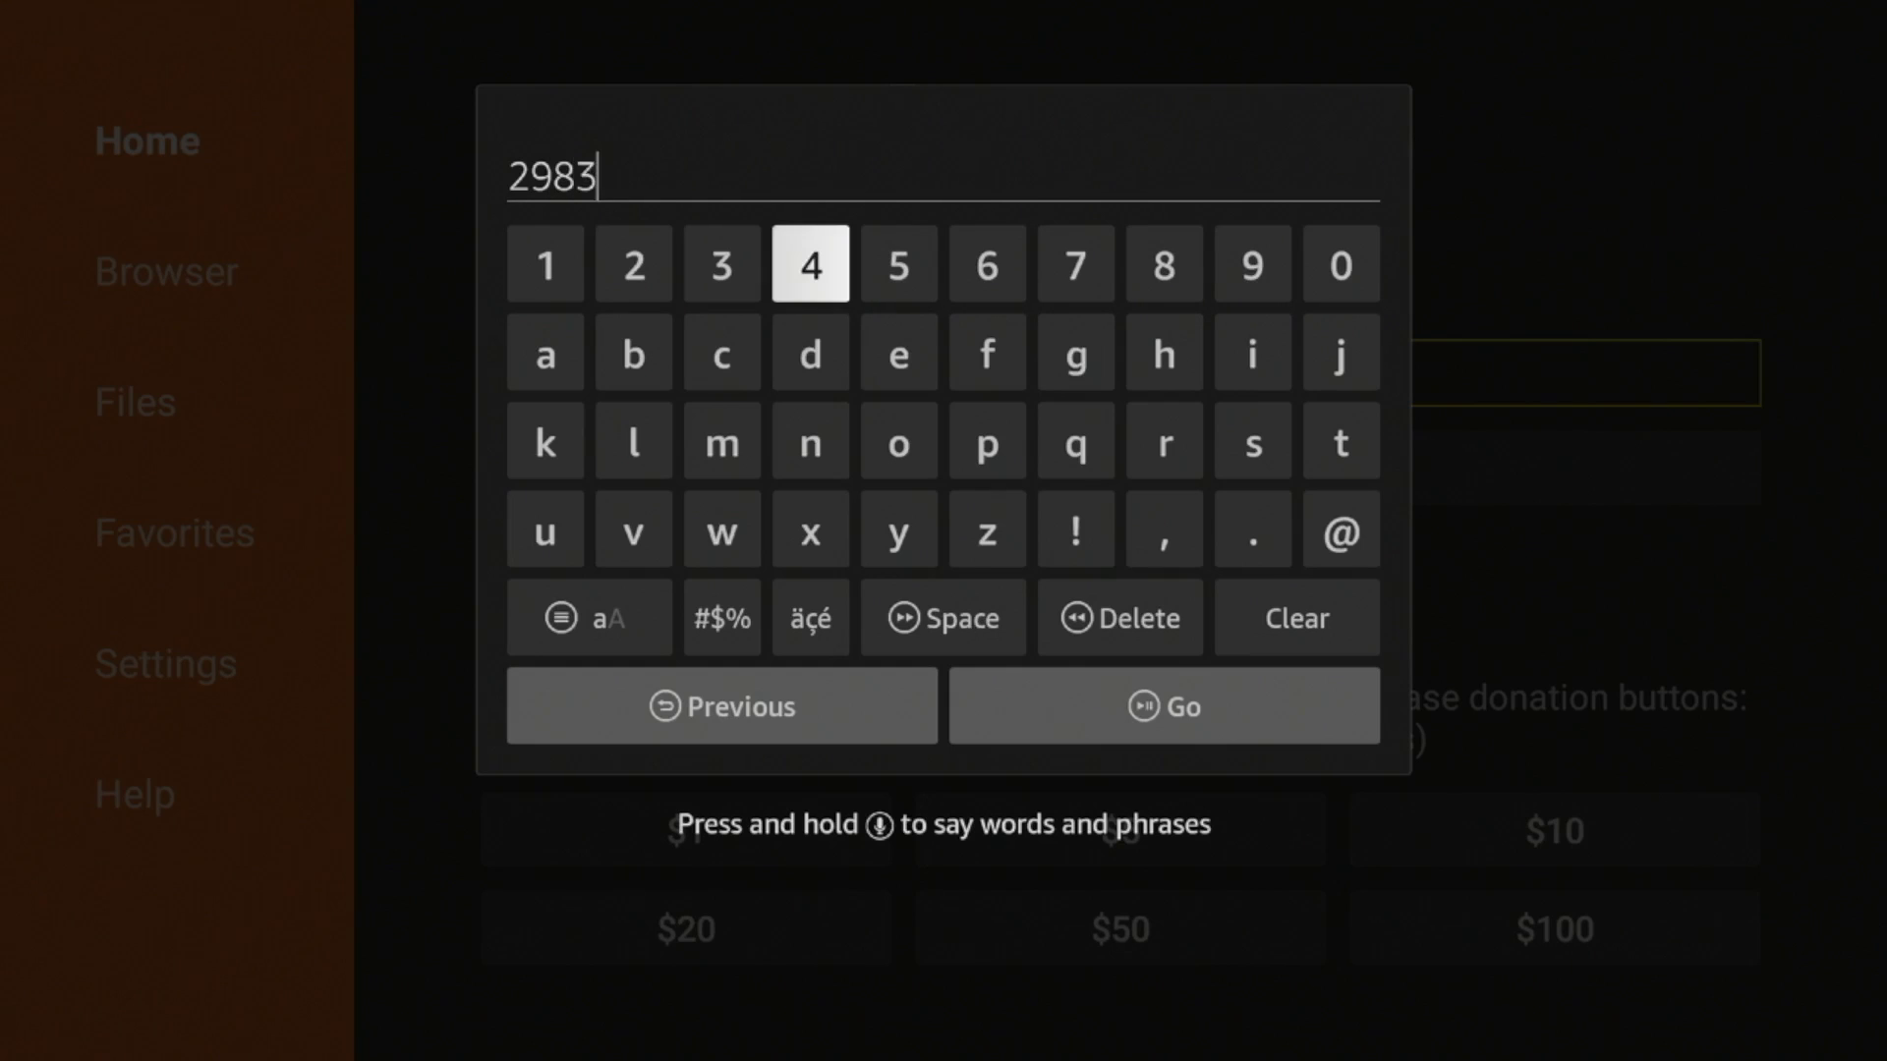
key("Return")
key("Return")
key("Down")
key("Down")
key("Down")
key("Down")
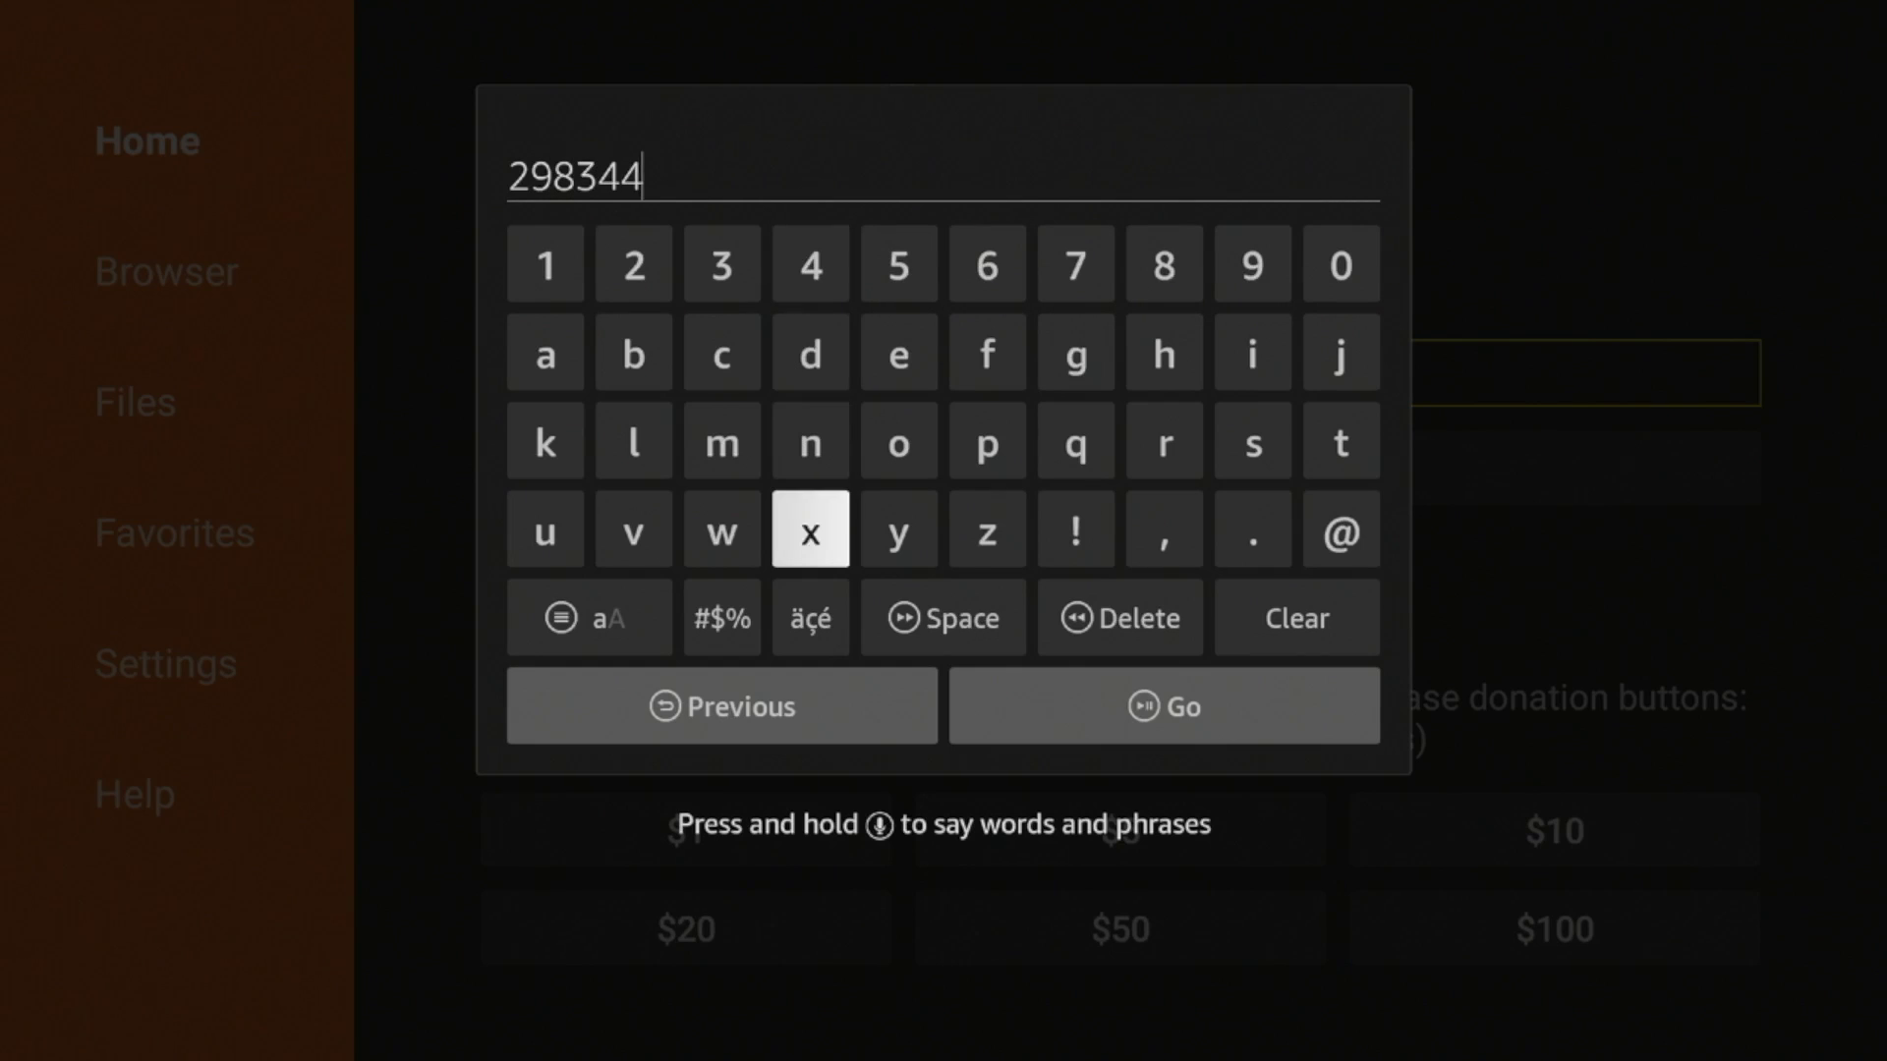
key("Right")
key("Return")
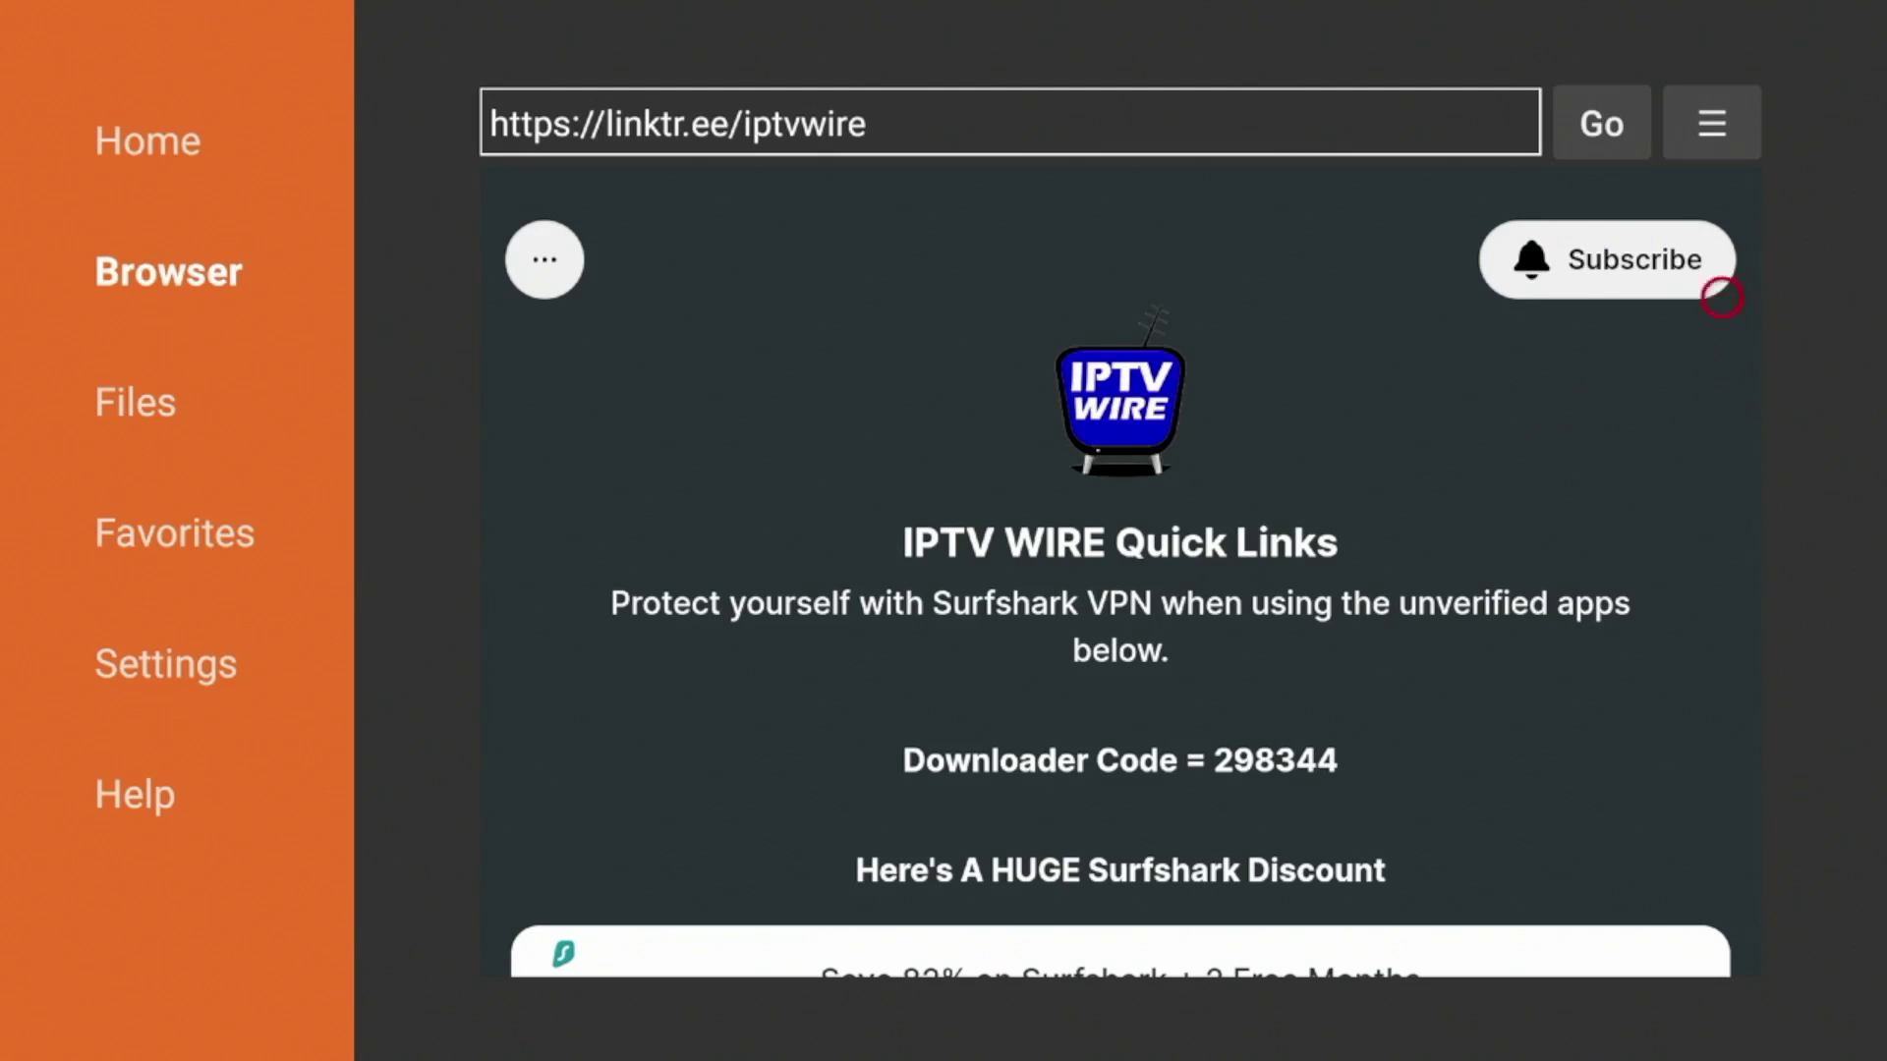
Step: Save the current IPTV WIRE Quick Links page to the favorites, keeping the suggested name and URL
key("Up")
key("Right")
key("Right")
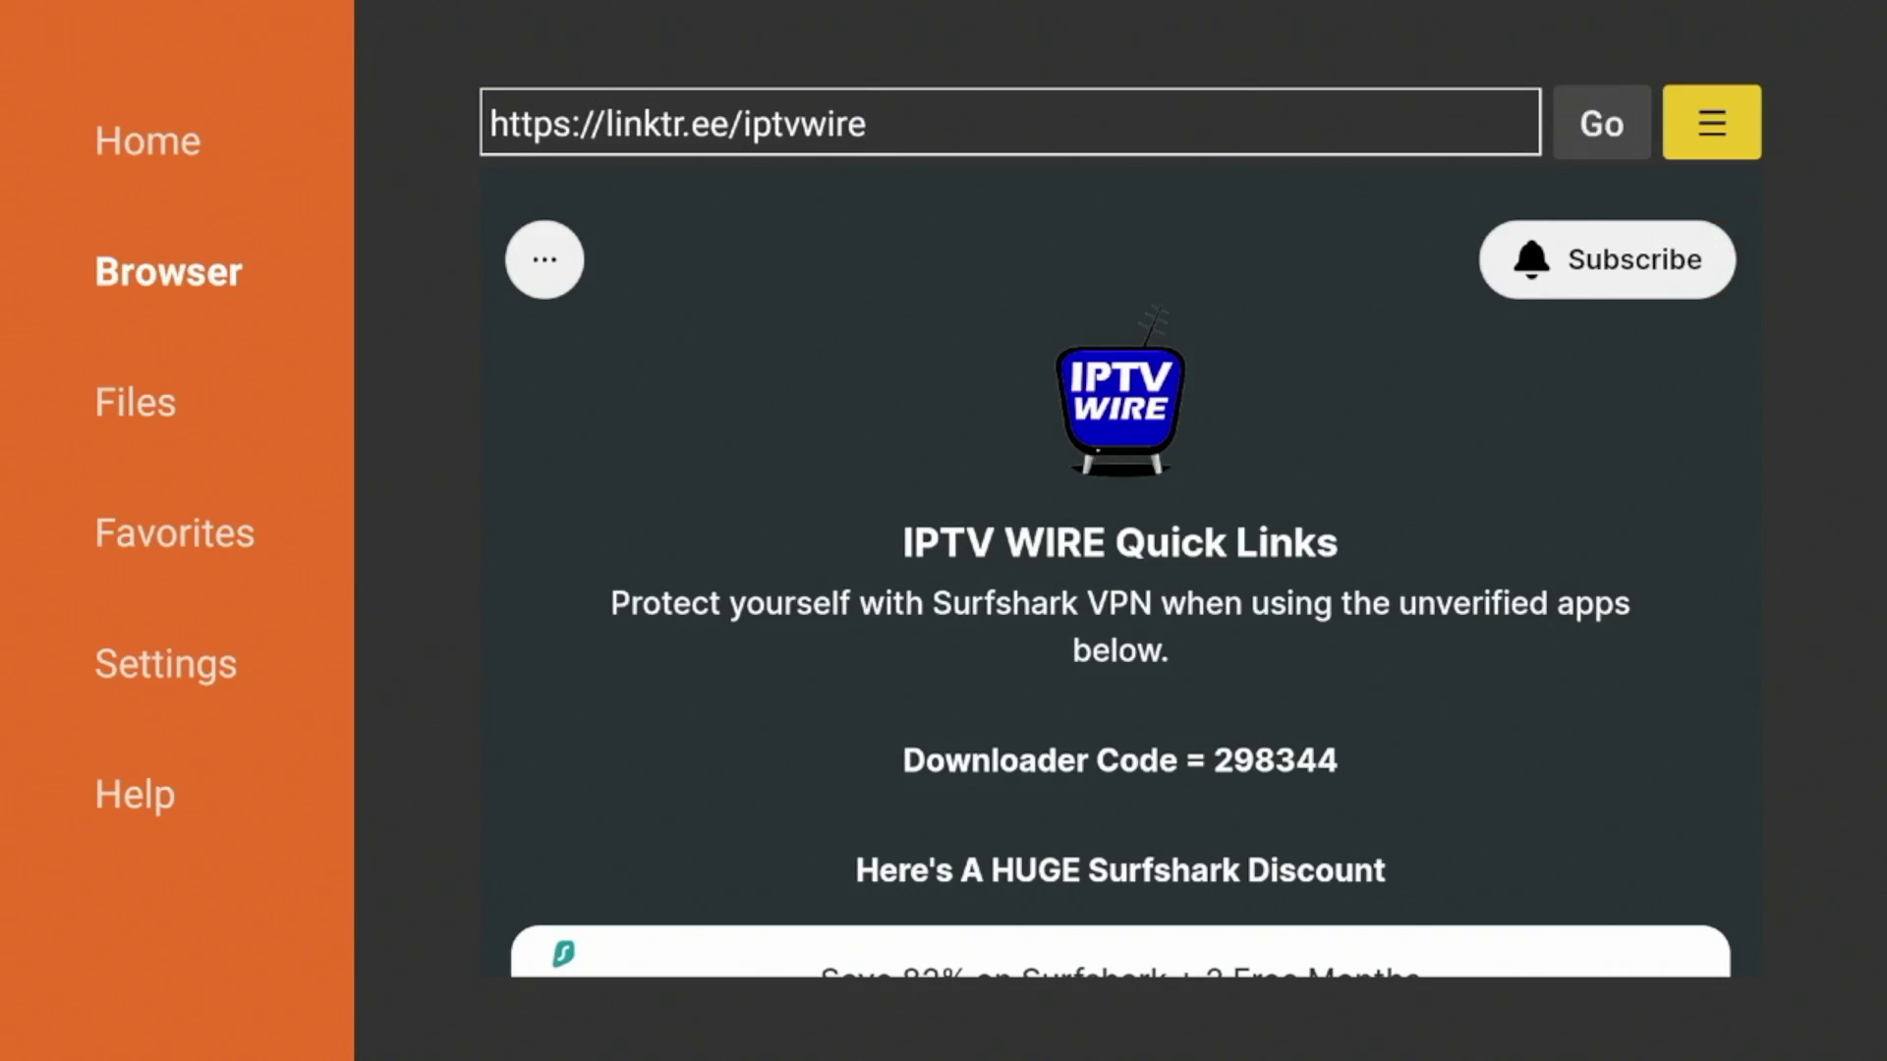
key("Return")
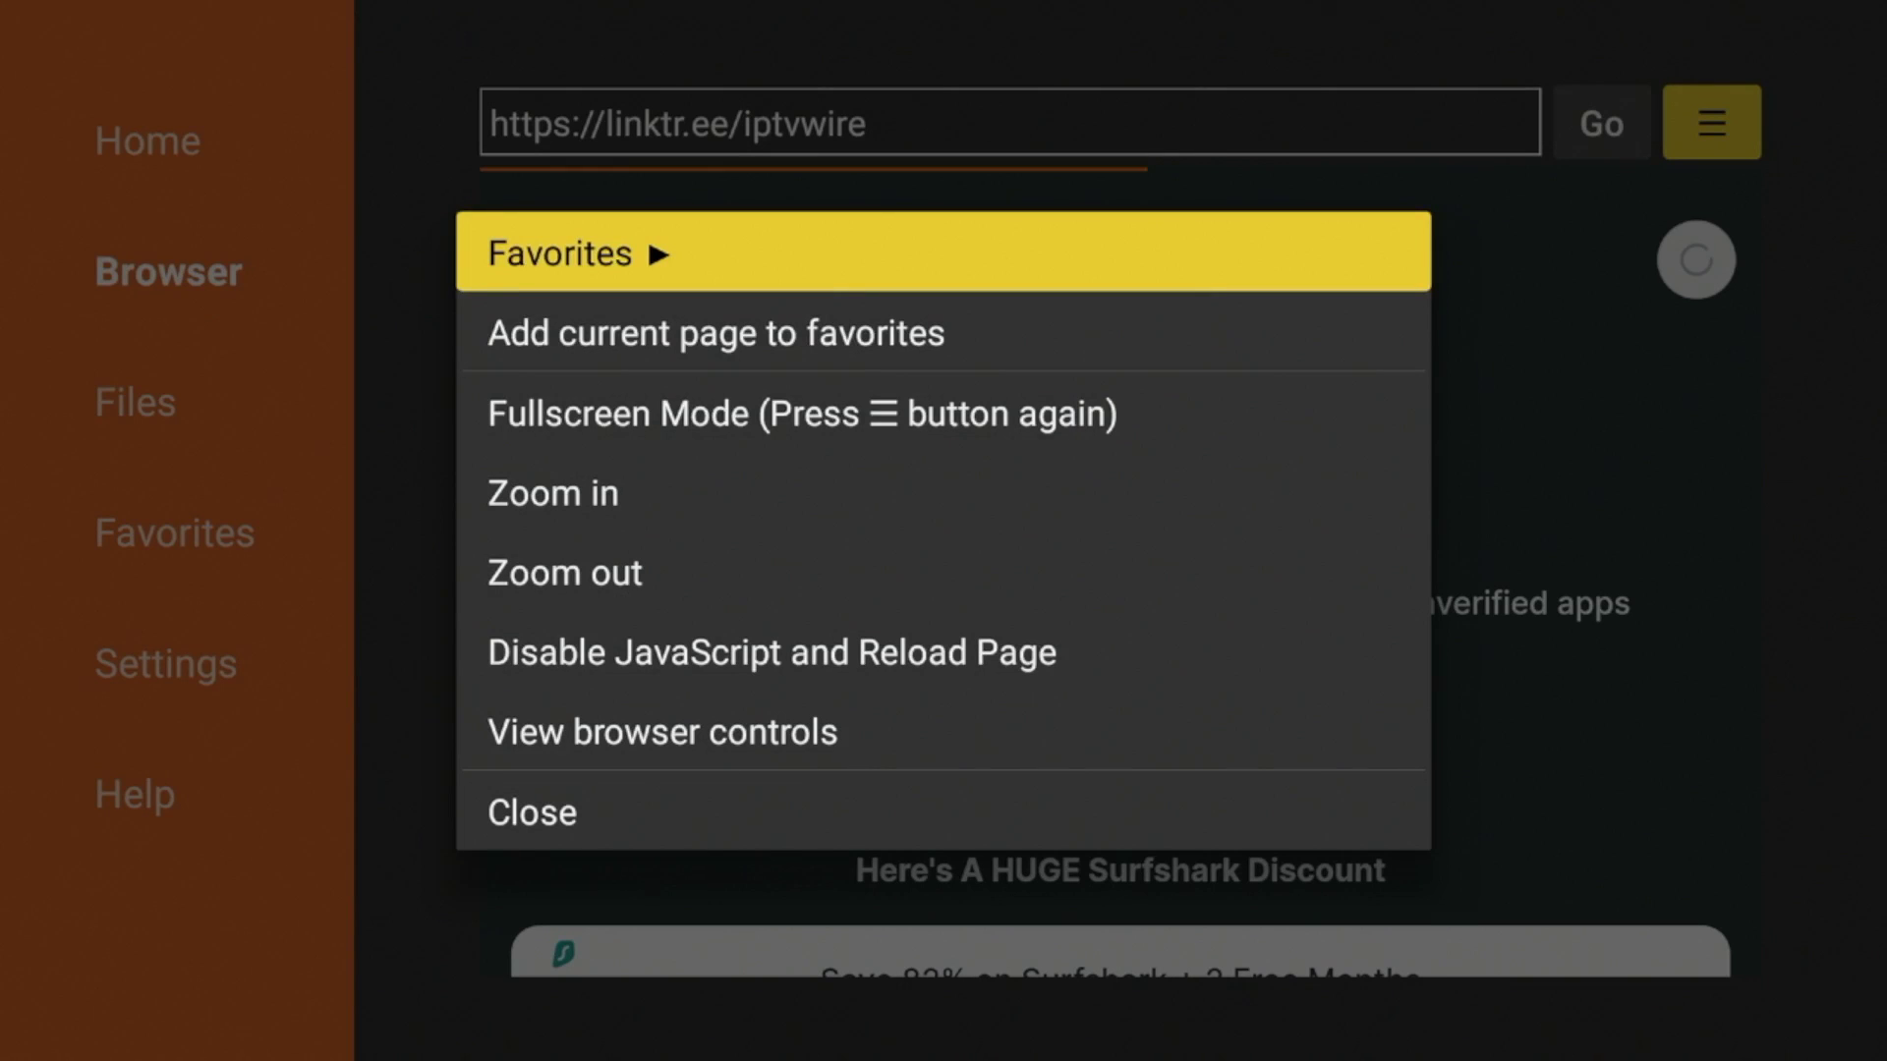
key("Down")
key("Down")
key("Up")
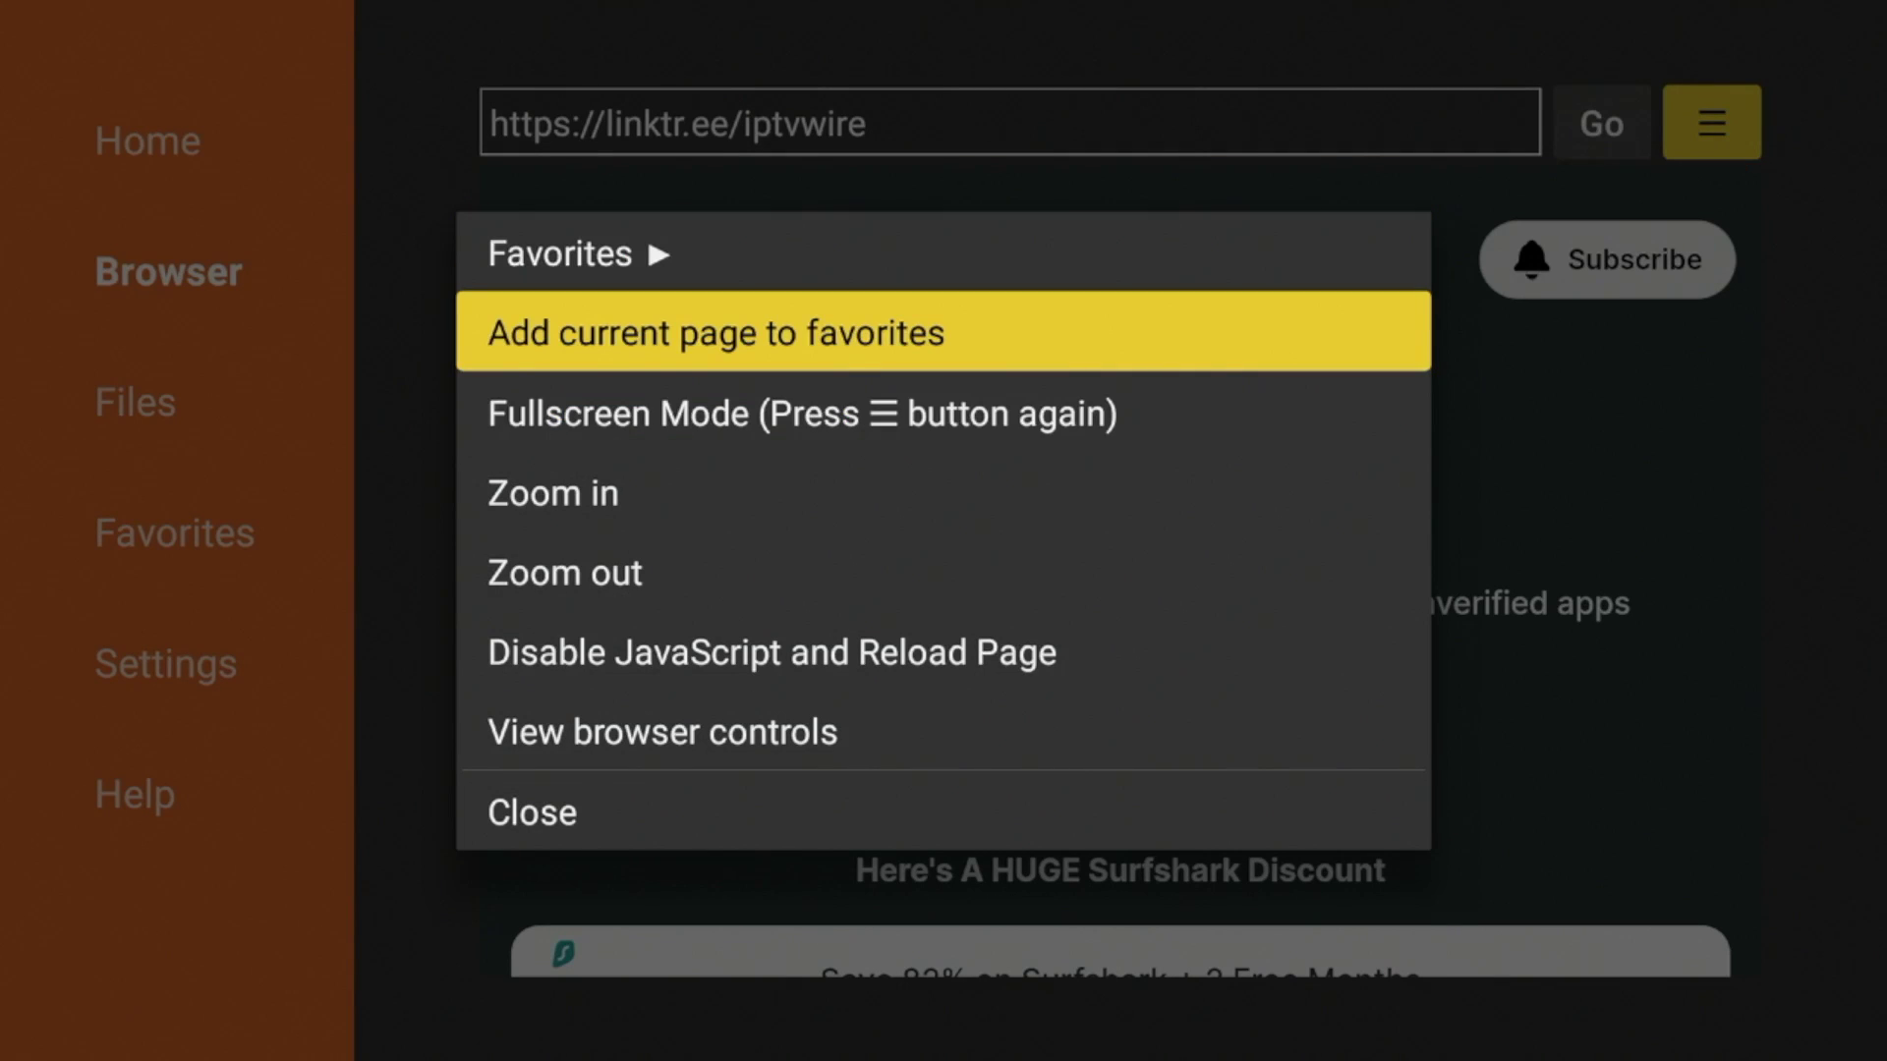
key("Return")
key("Down")
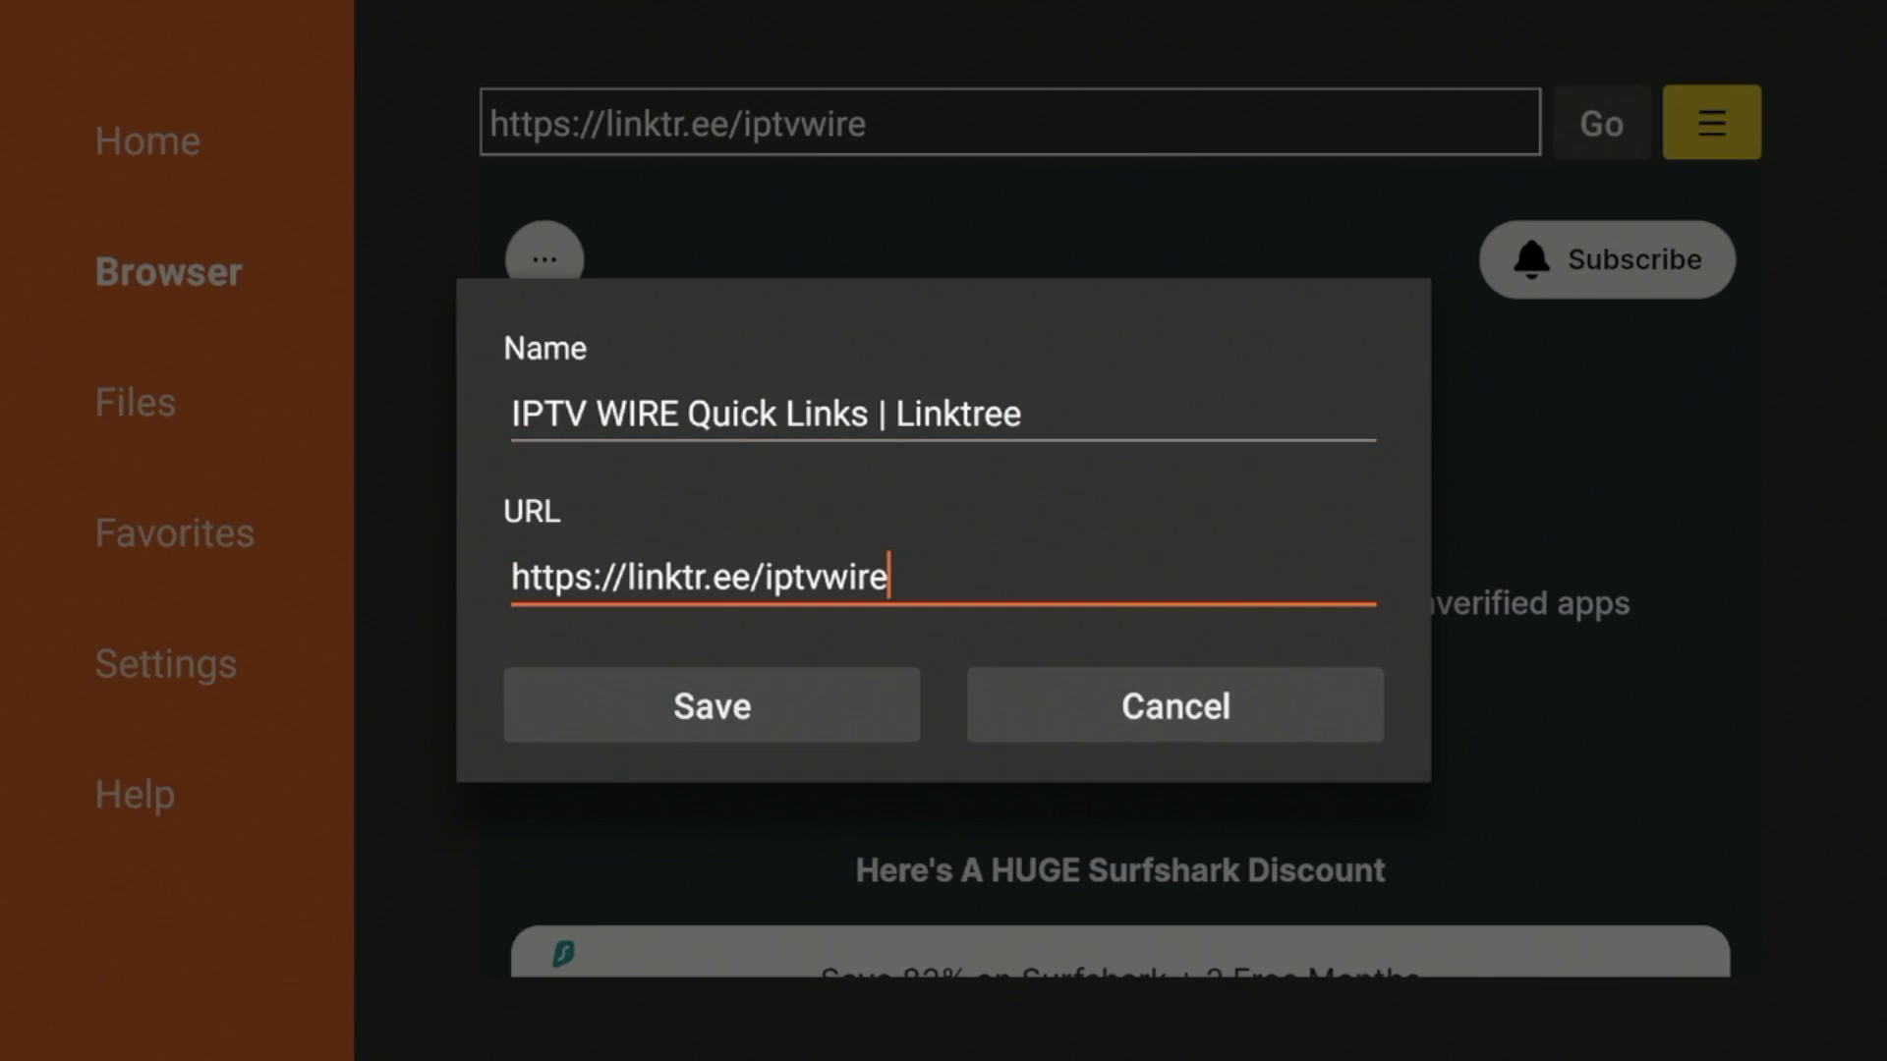
key("Down")
key("Return")
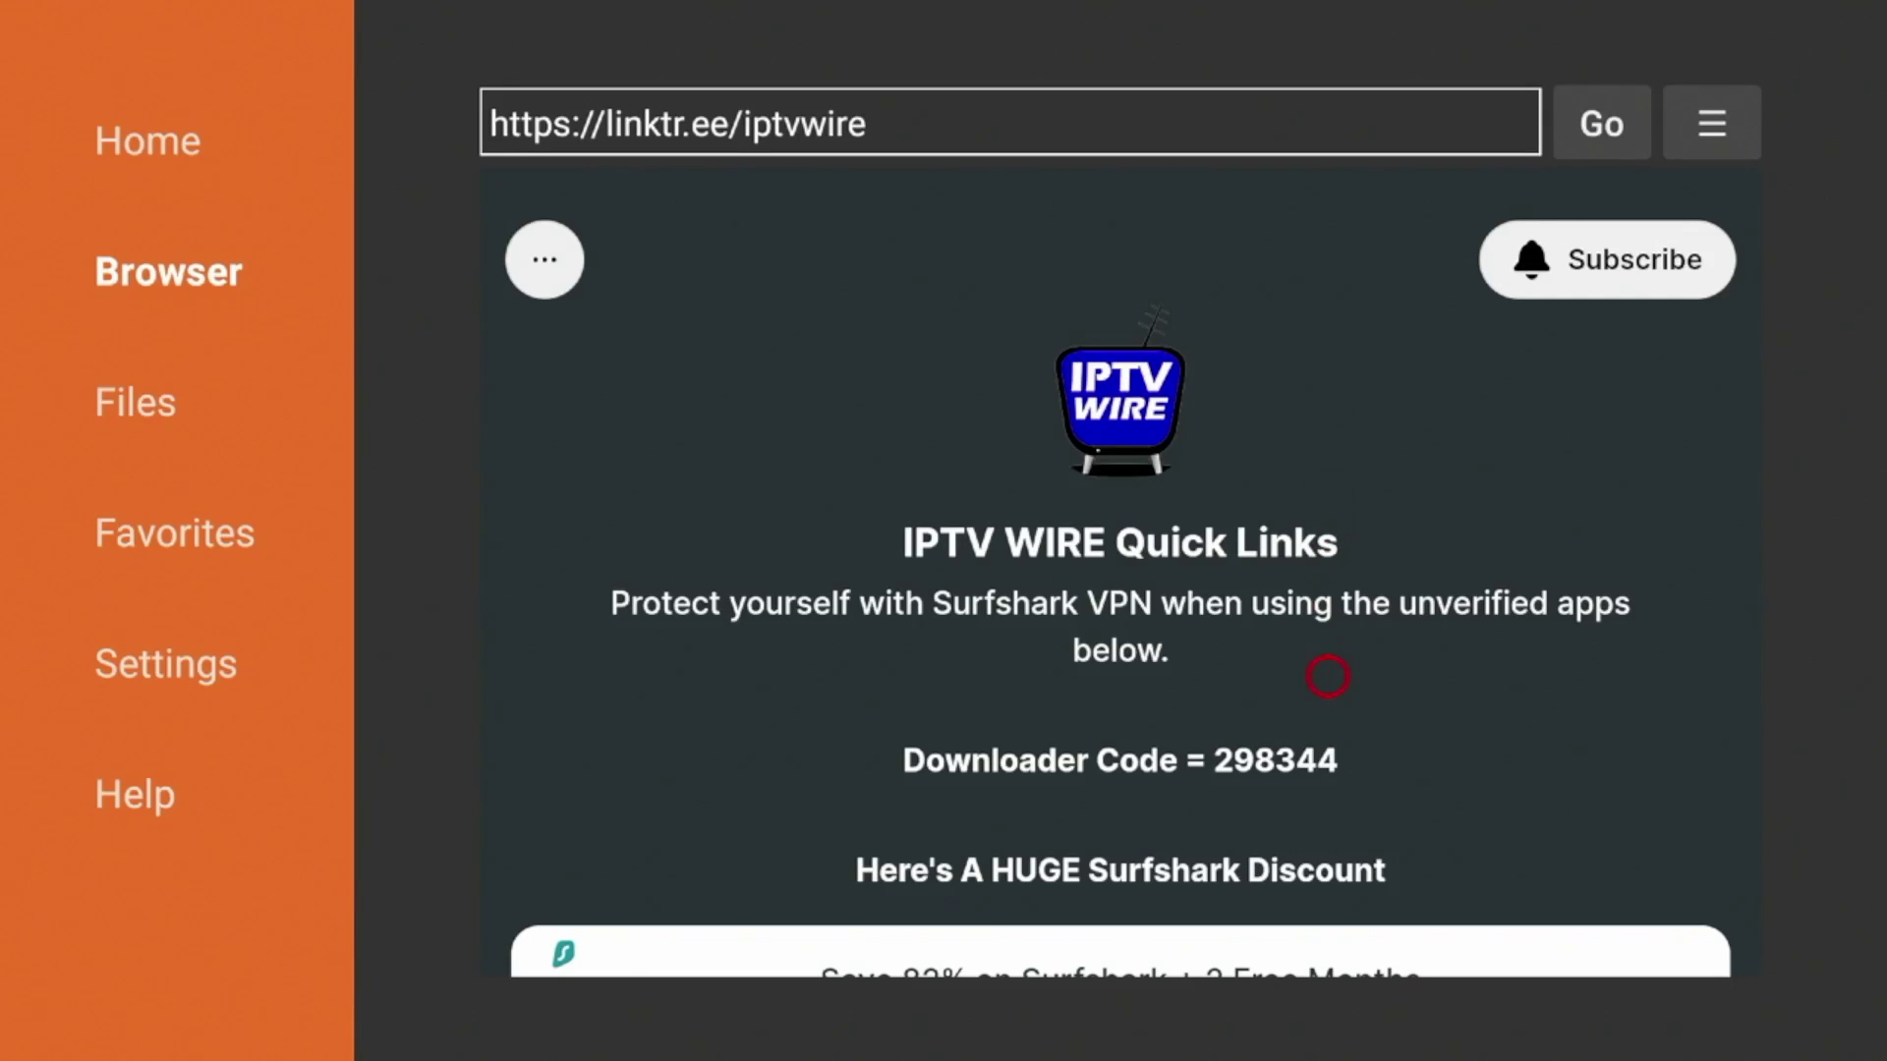
Step: Download and install MX Player Pro 1.51.8 Premium Lite from the Media Players section, finishing without opening the app
scroll(1327, 934, "down", 10)
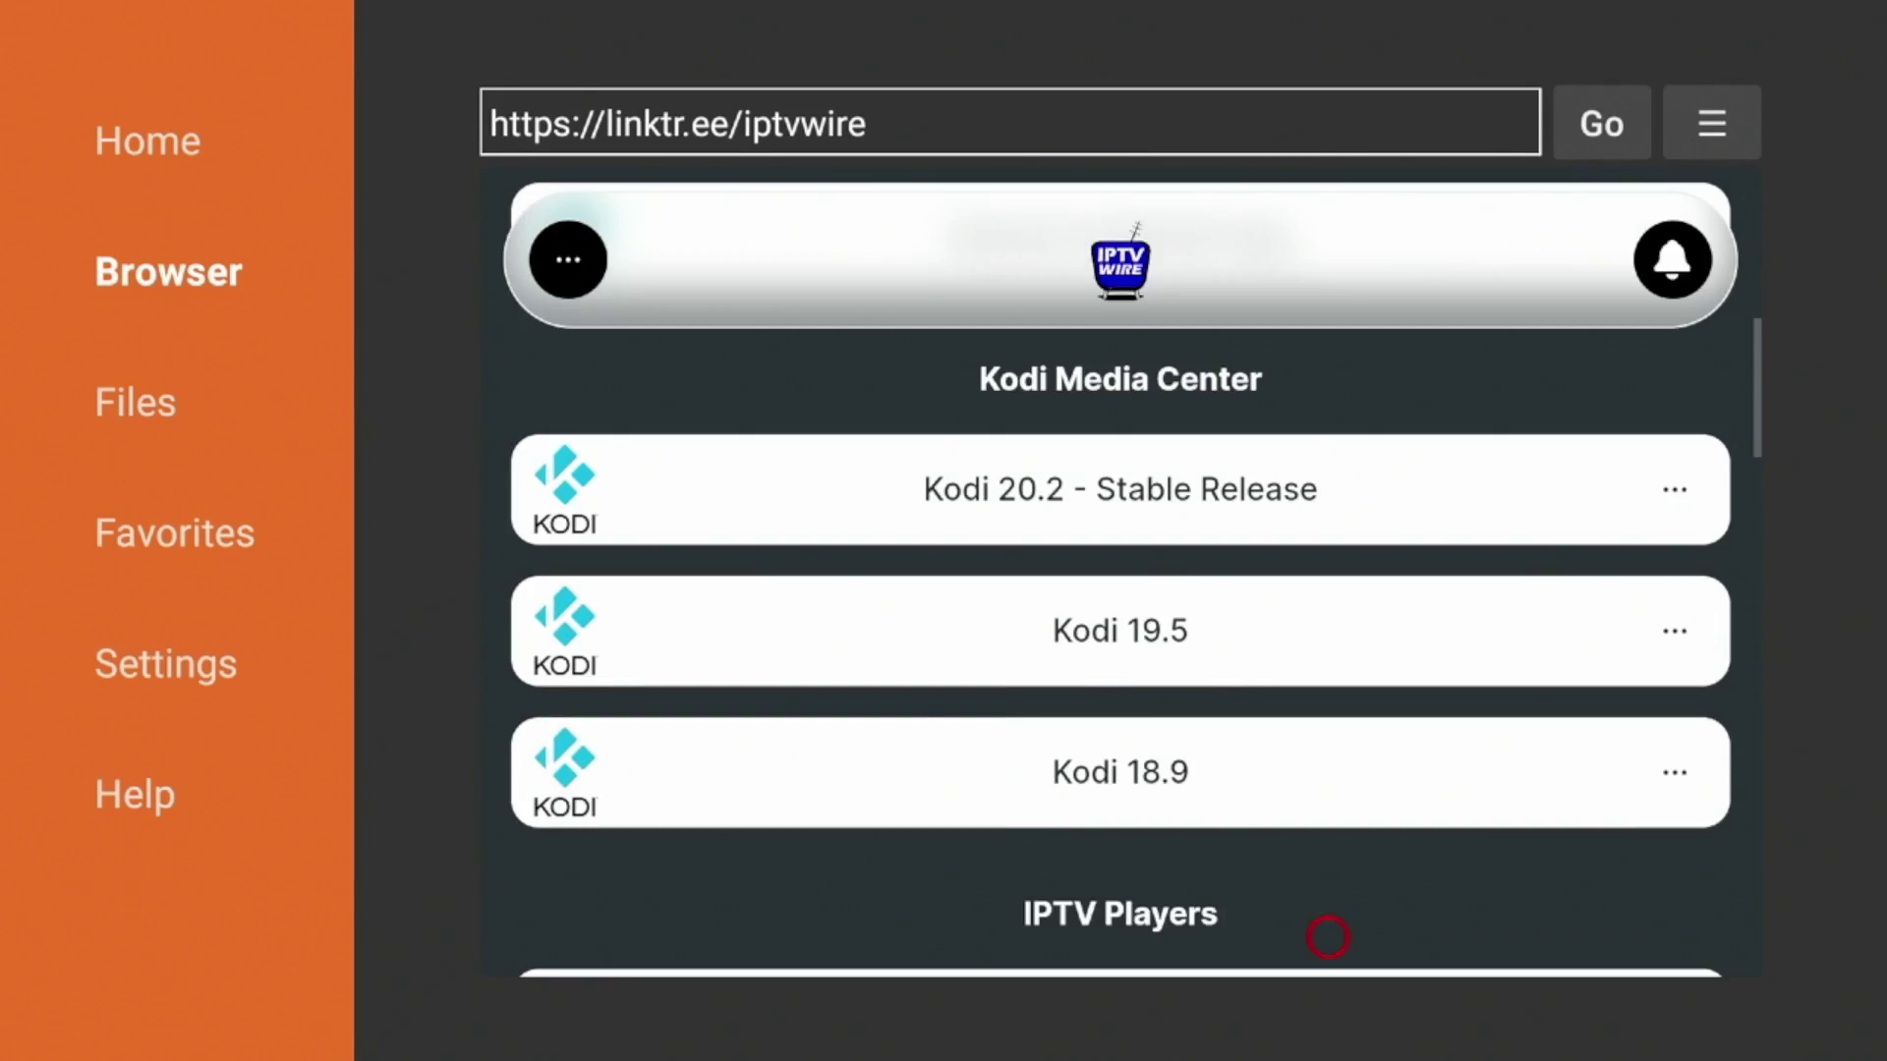
scroll(1327, 936, "down", 15)
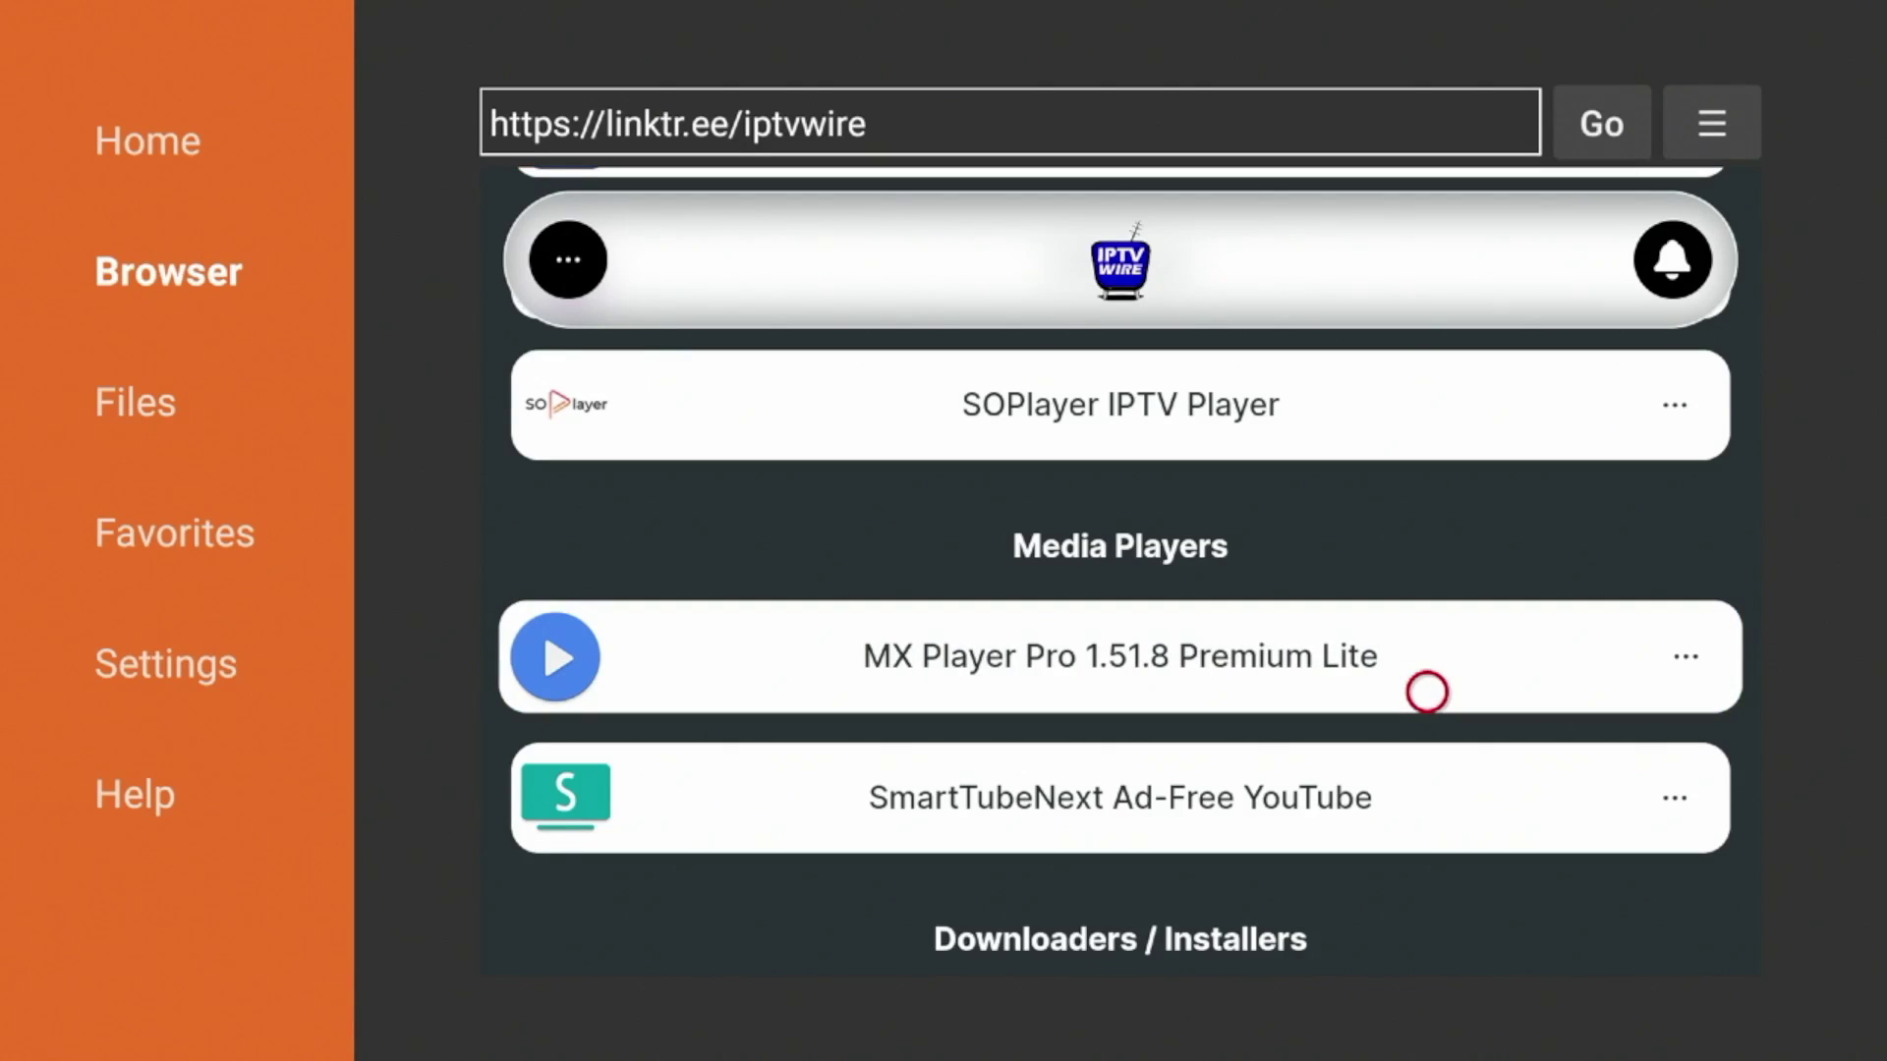
left_click(1426, 692)
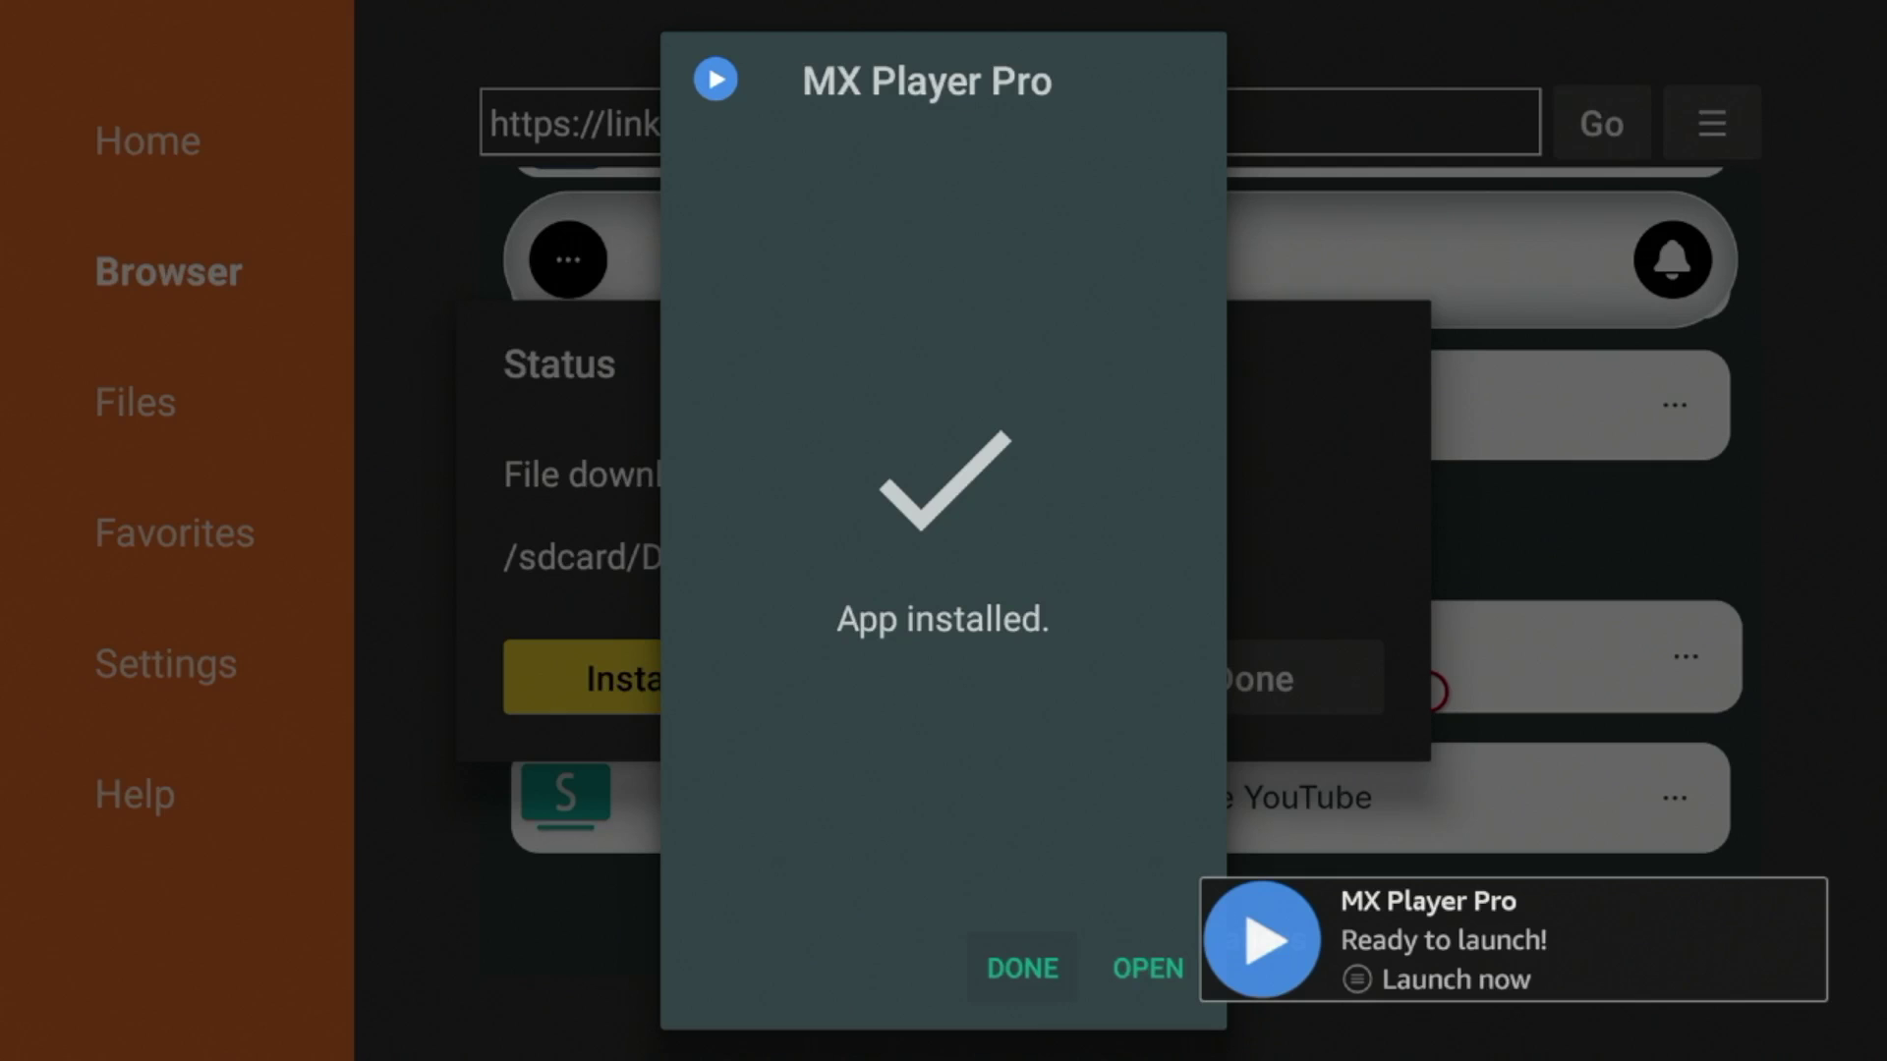
key("Return")
Step: Delete the downloaded installer file 88u1cp(1).apk and confirm the deletion
key("Right")
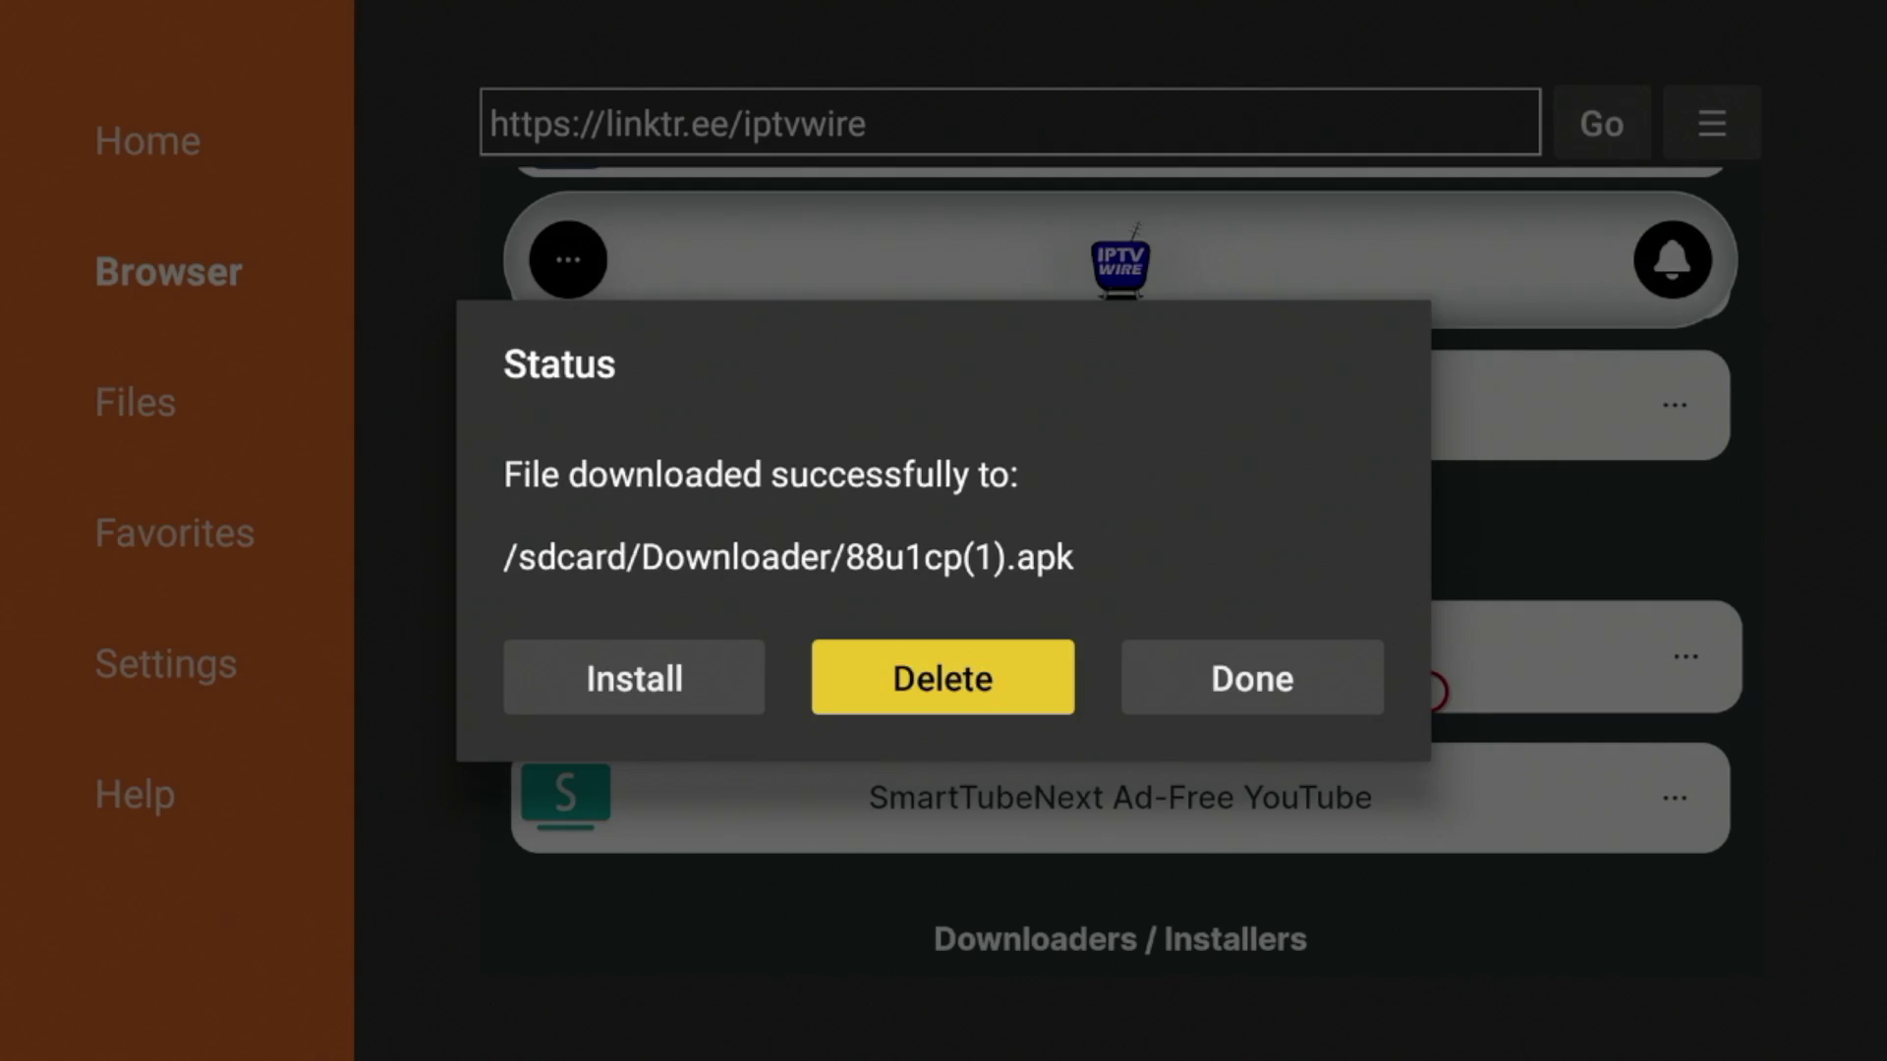
key("Return")
key("Left")
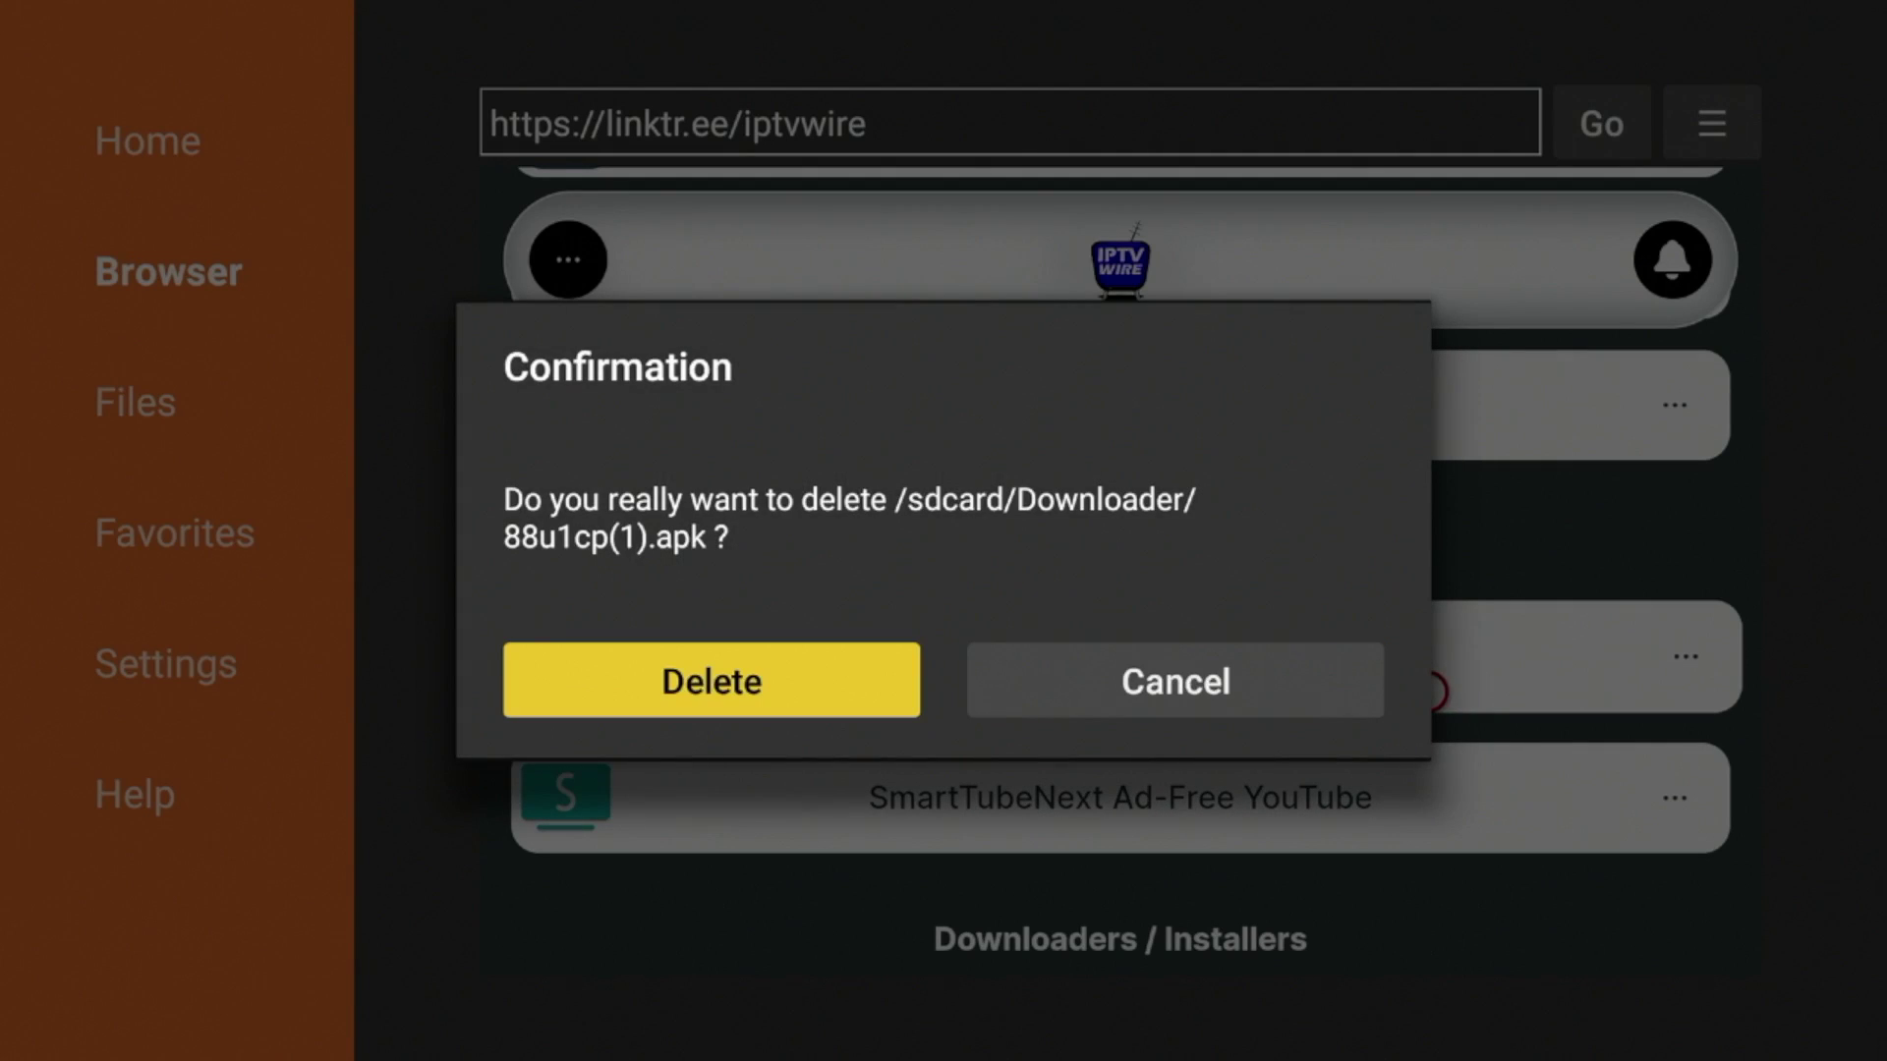
key("Return")
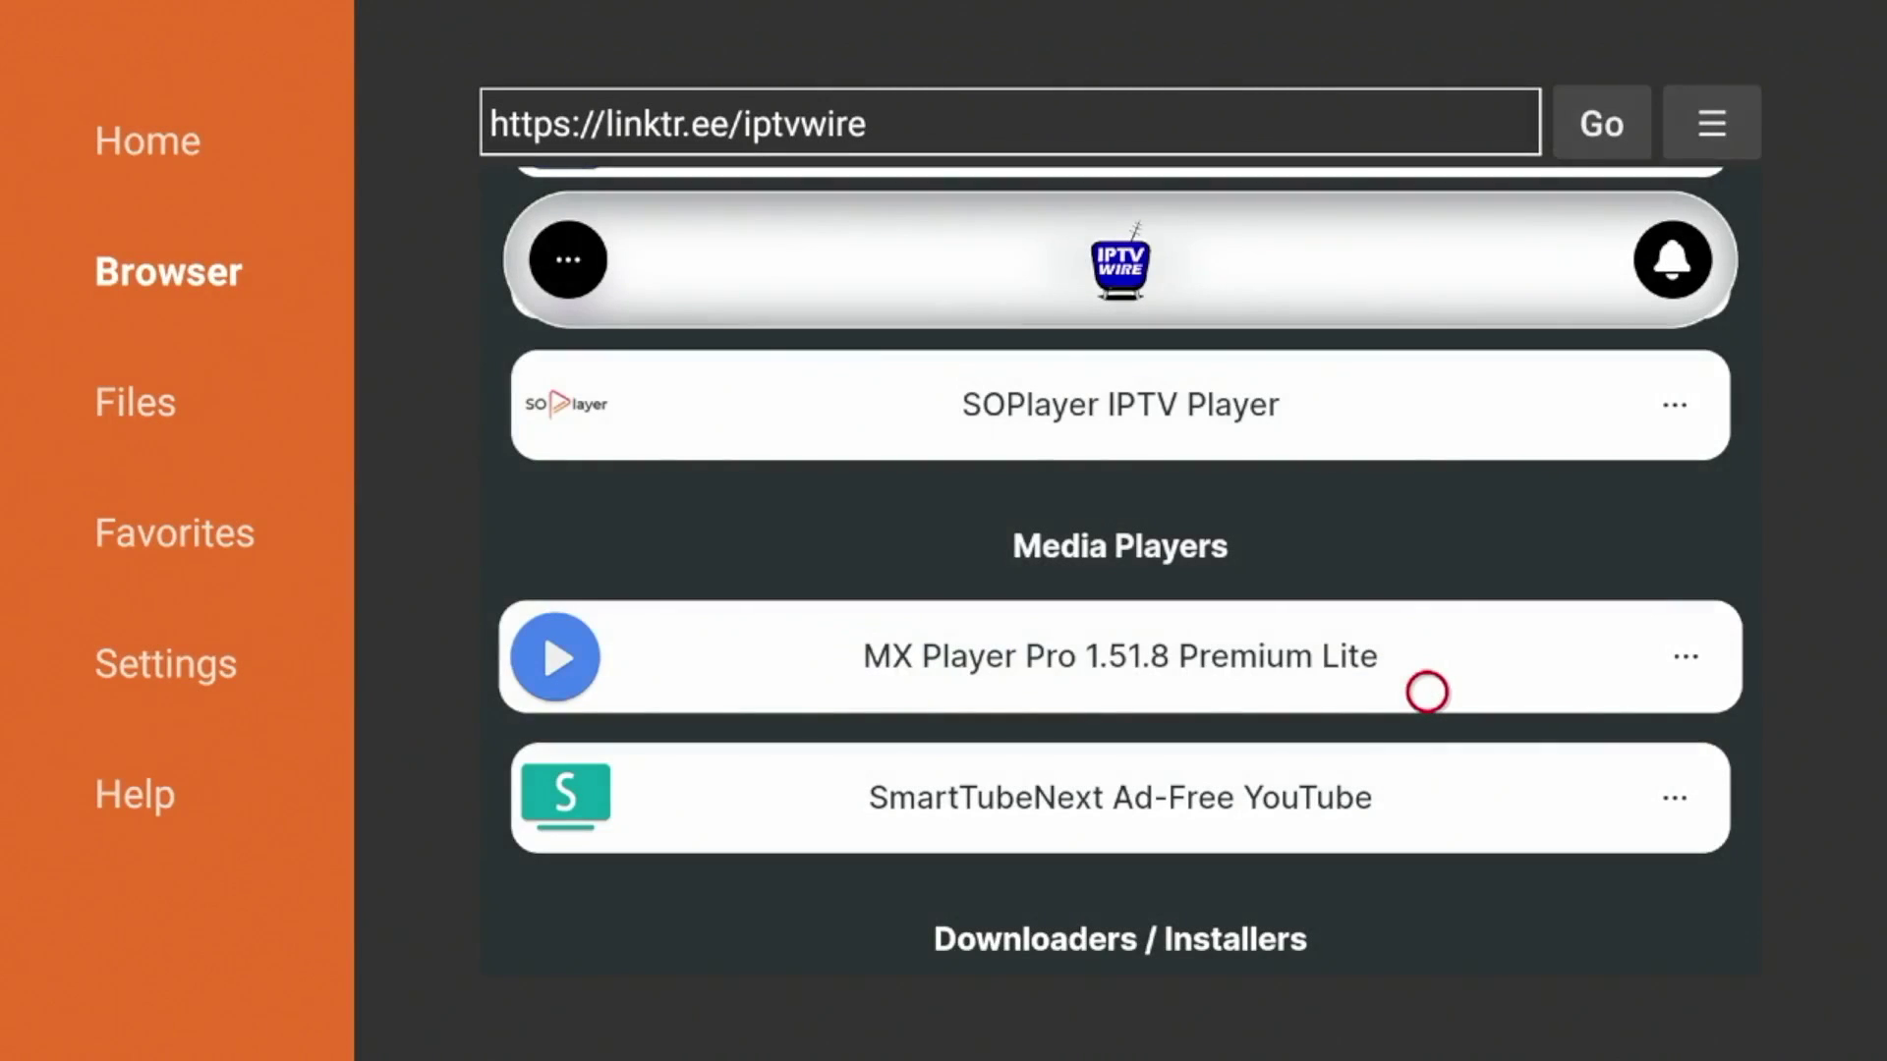
Step: Go to the Your Apps & Channels library and highlight the newly installed MX Player Pro tile
key("Home")
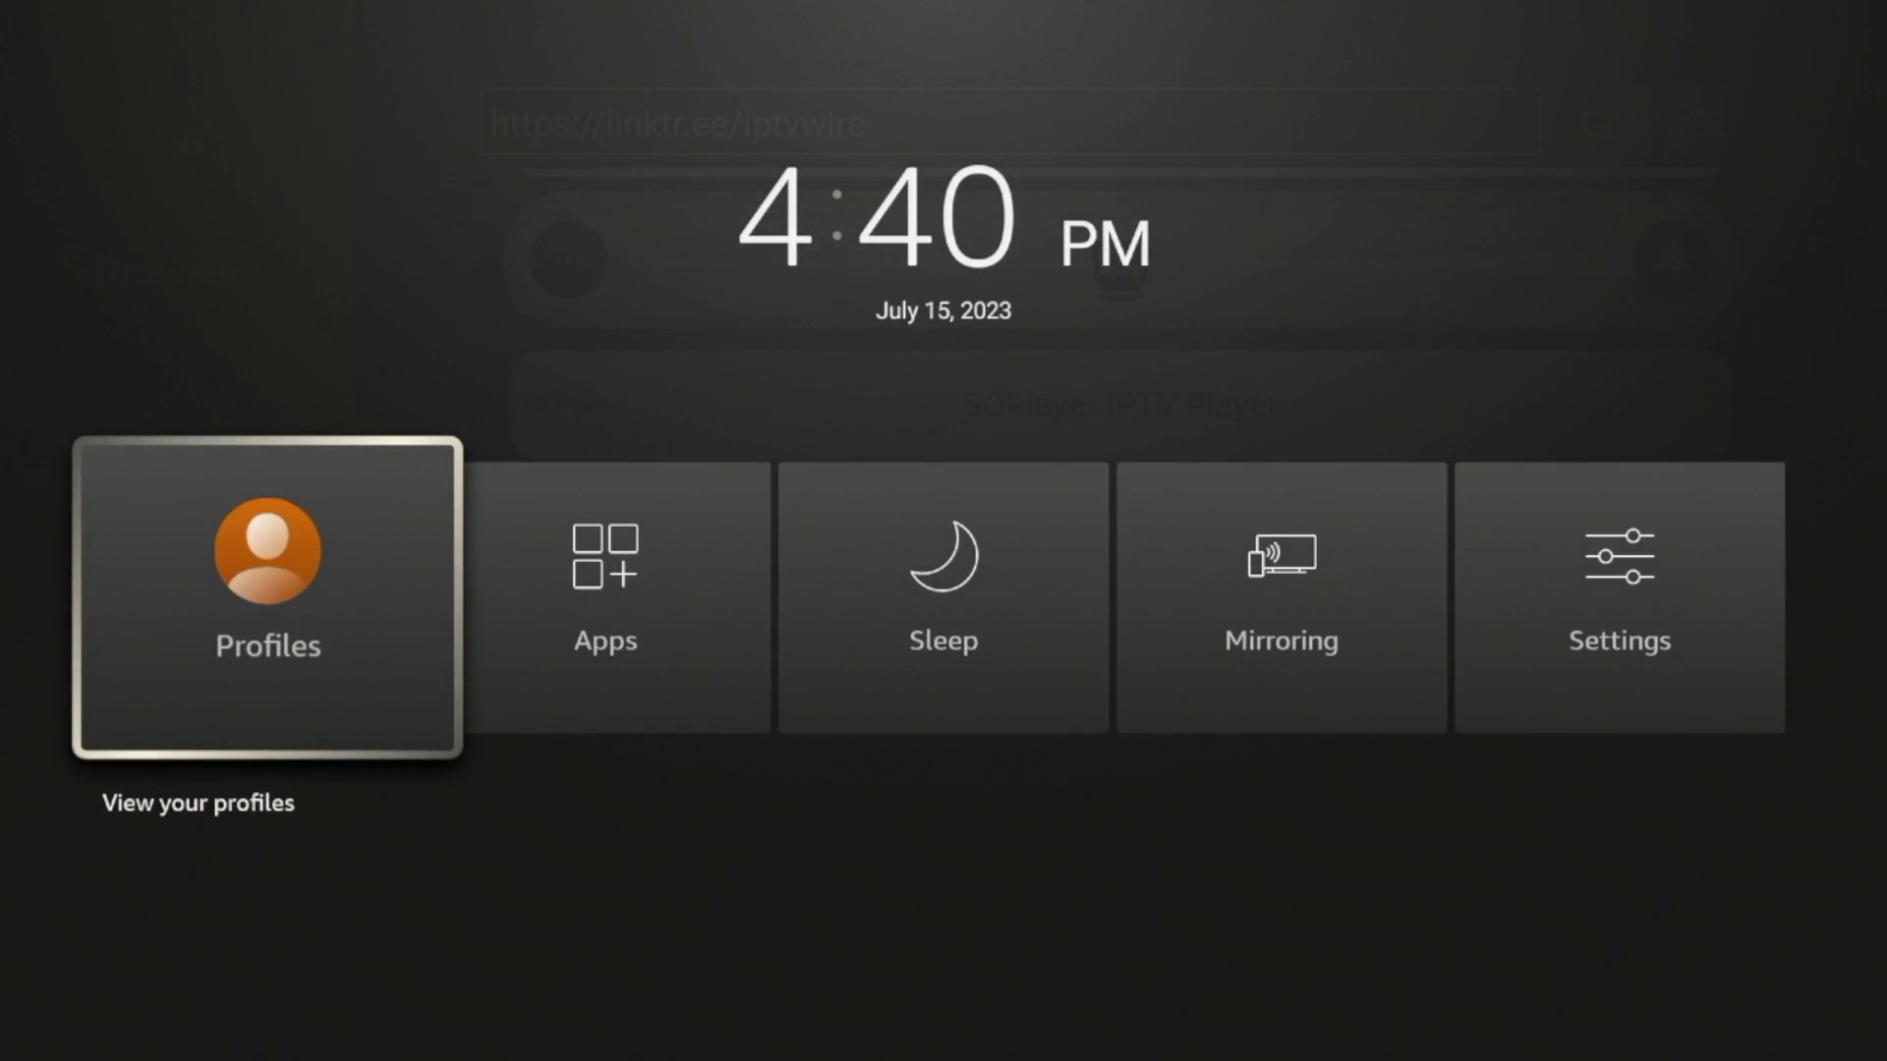
key("Right")
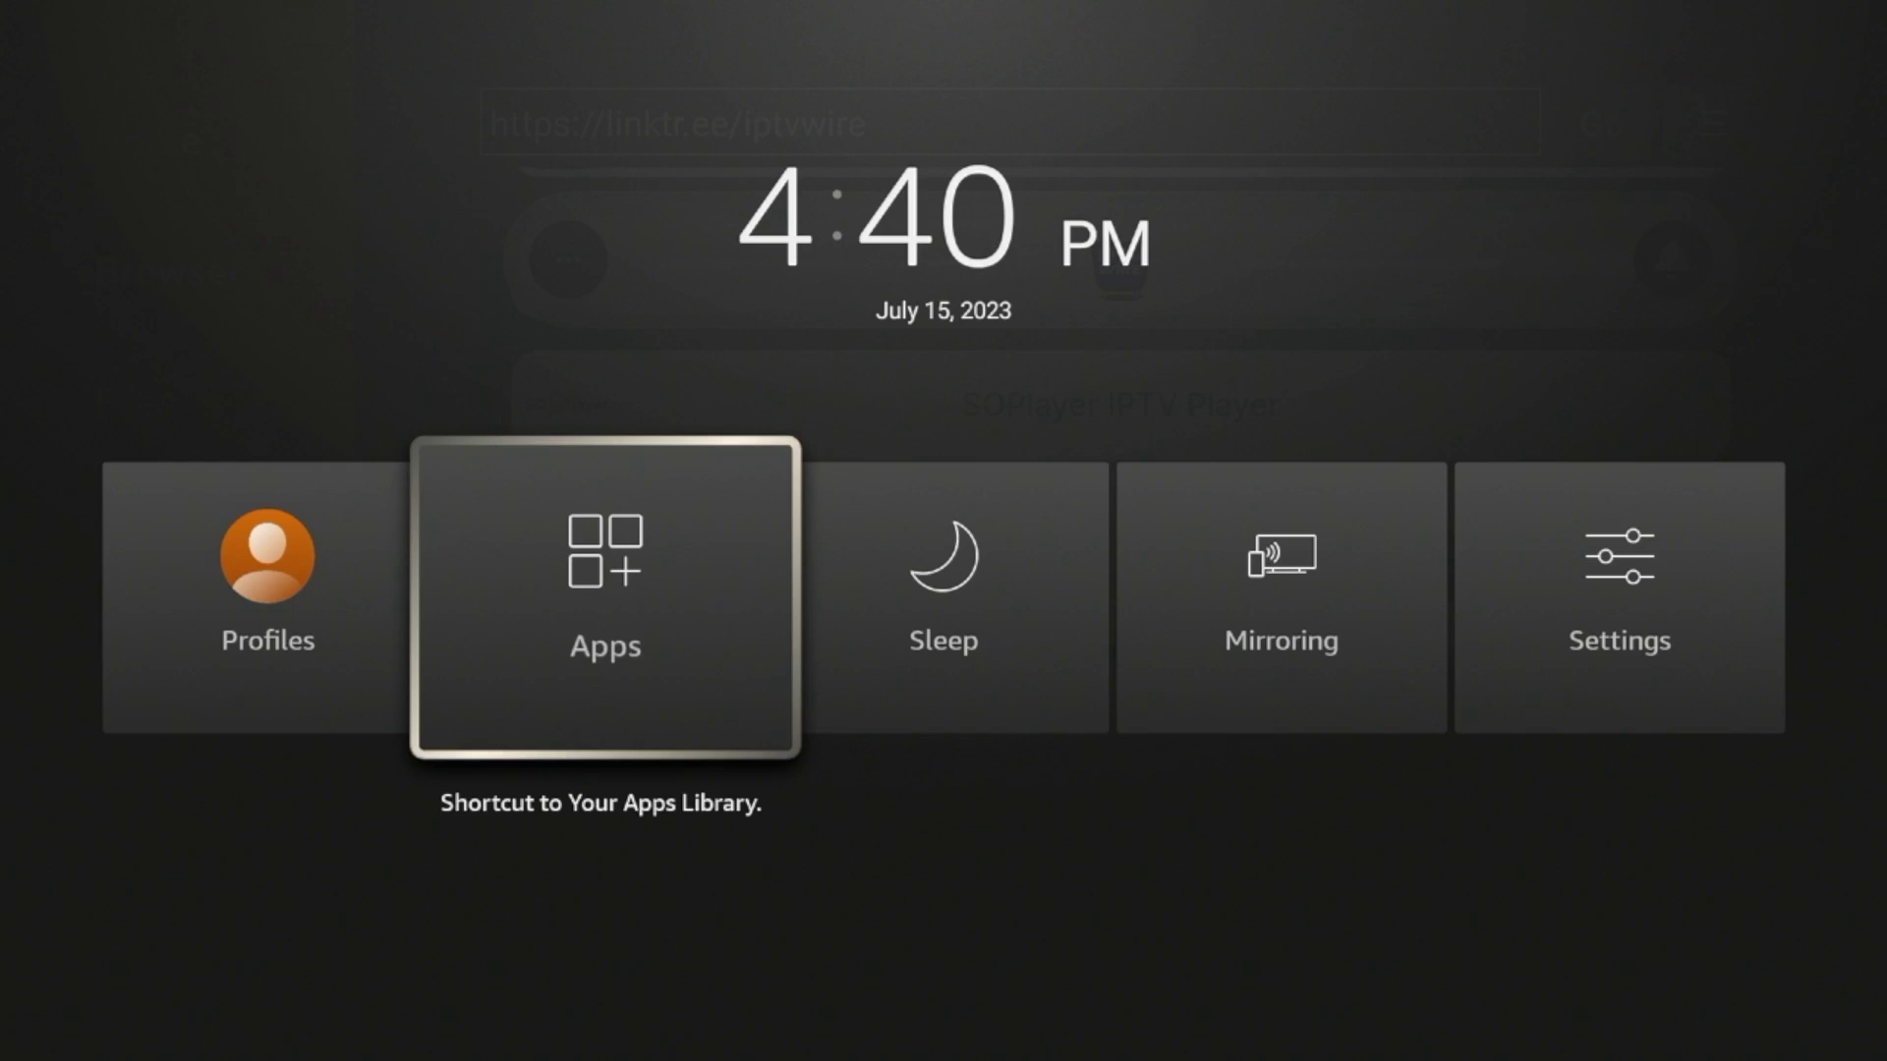
key("Return")
key("Down")
key("Down")
key("Down")
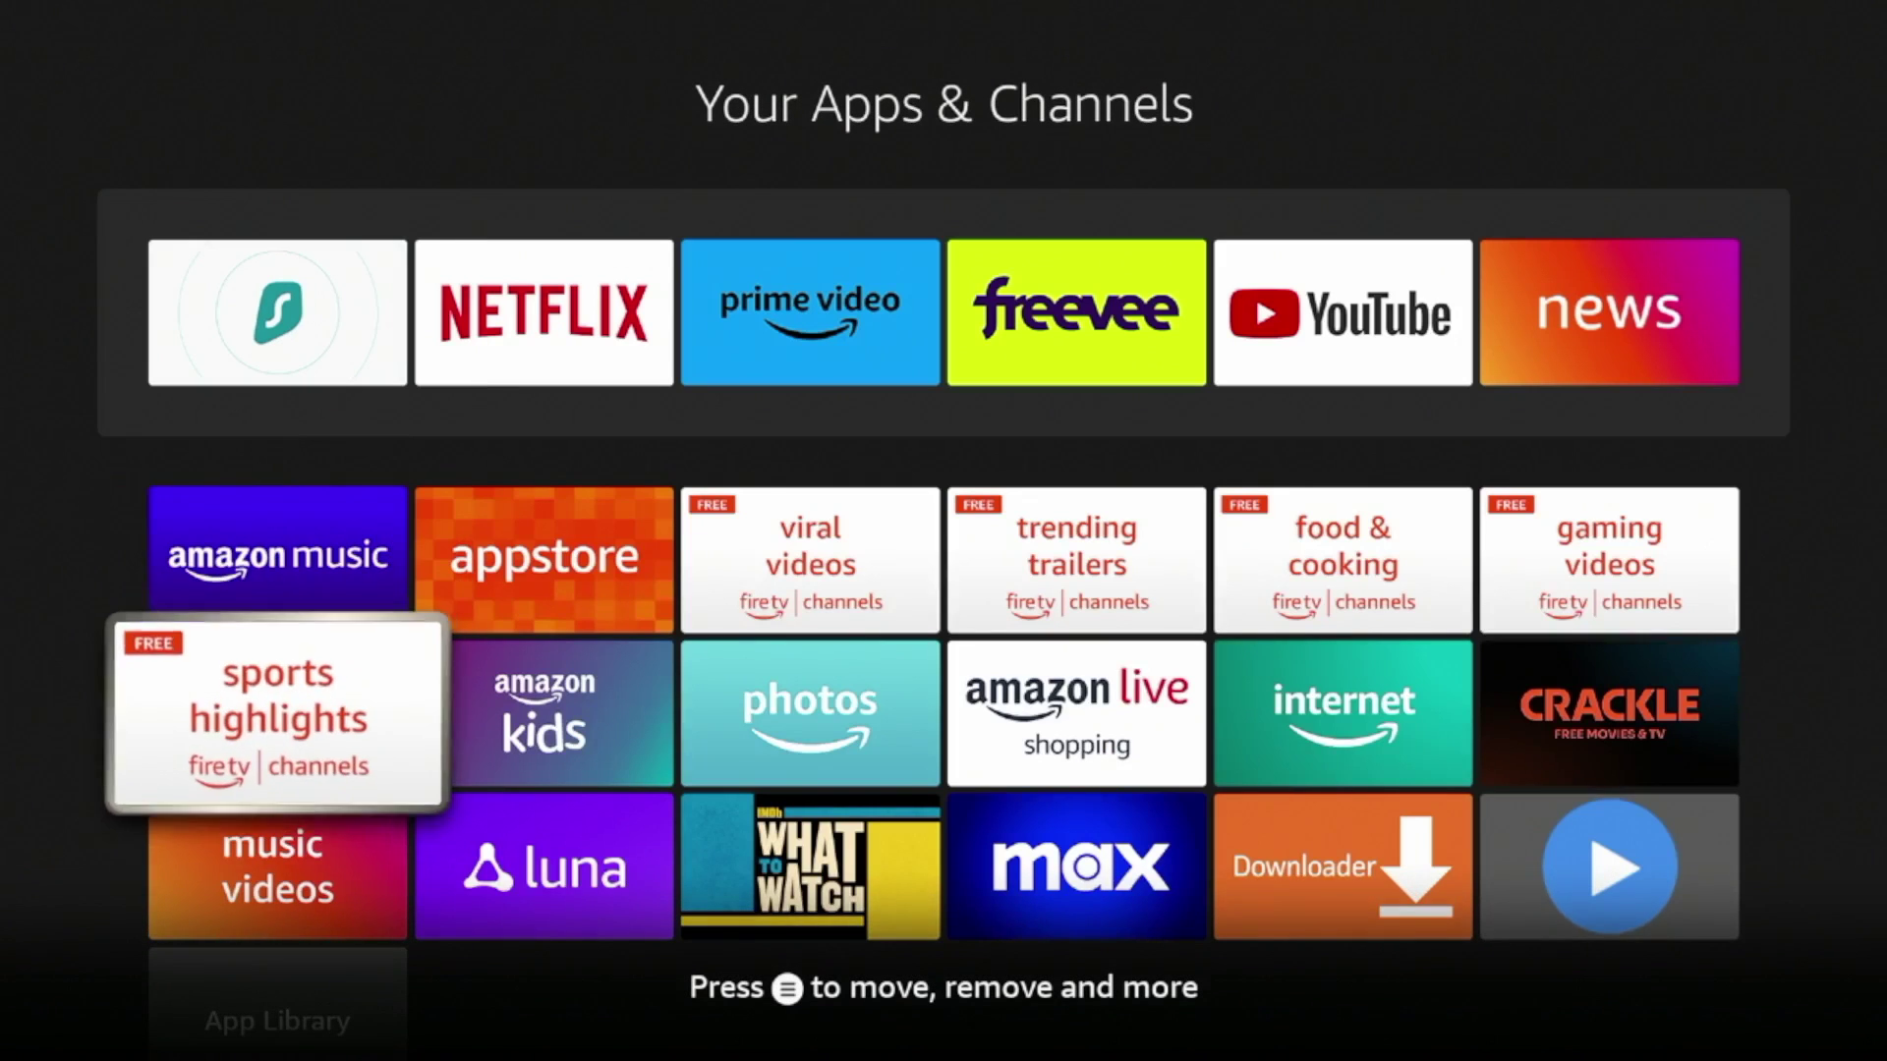
key("Right")
key("Right")
key("Right")
key("Right")
key("Right")
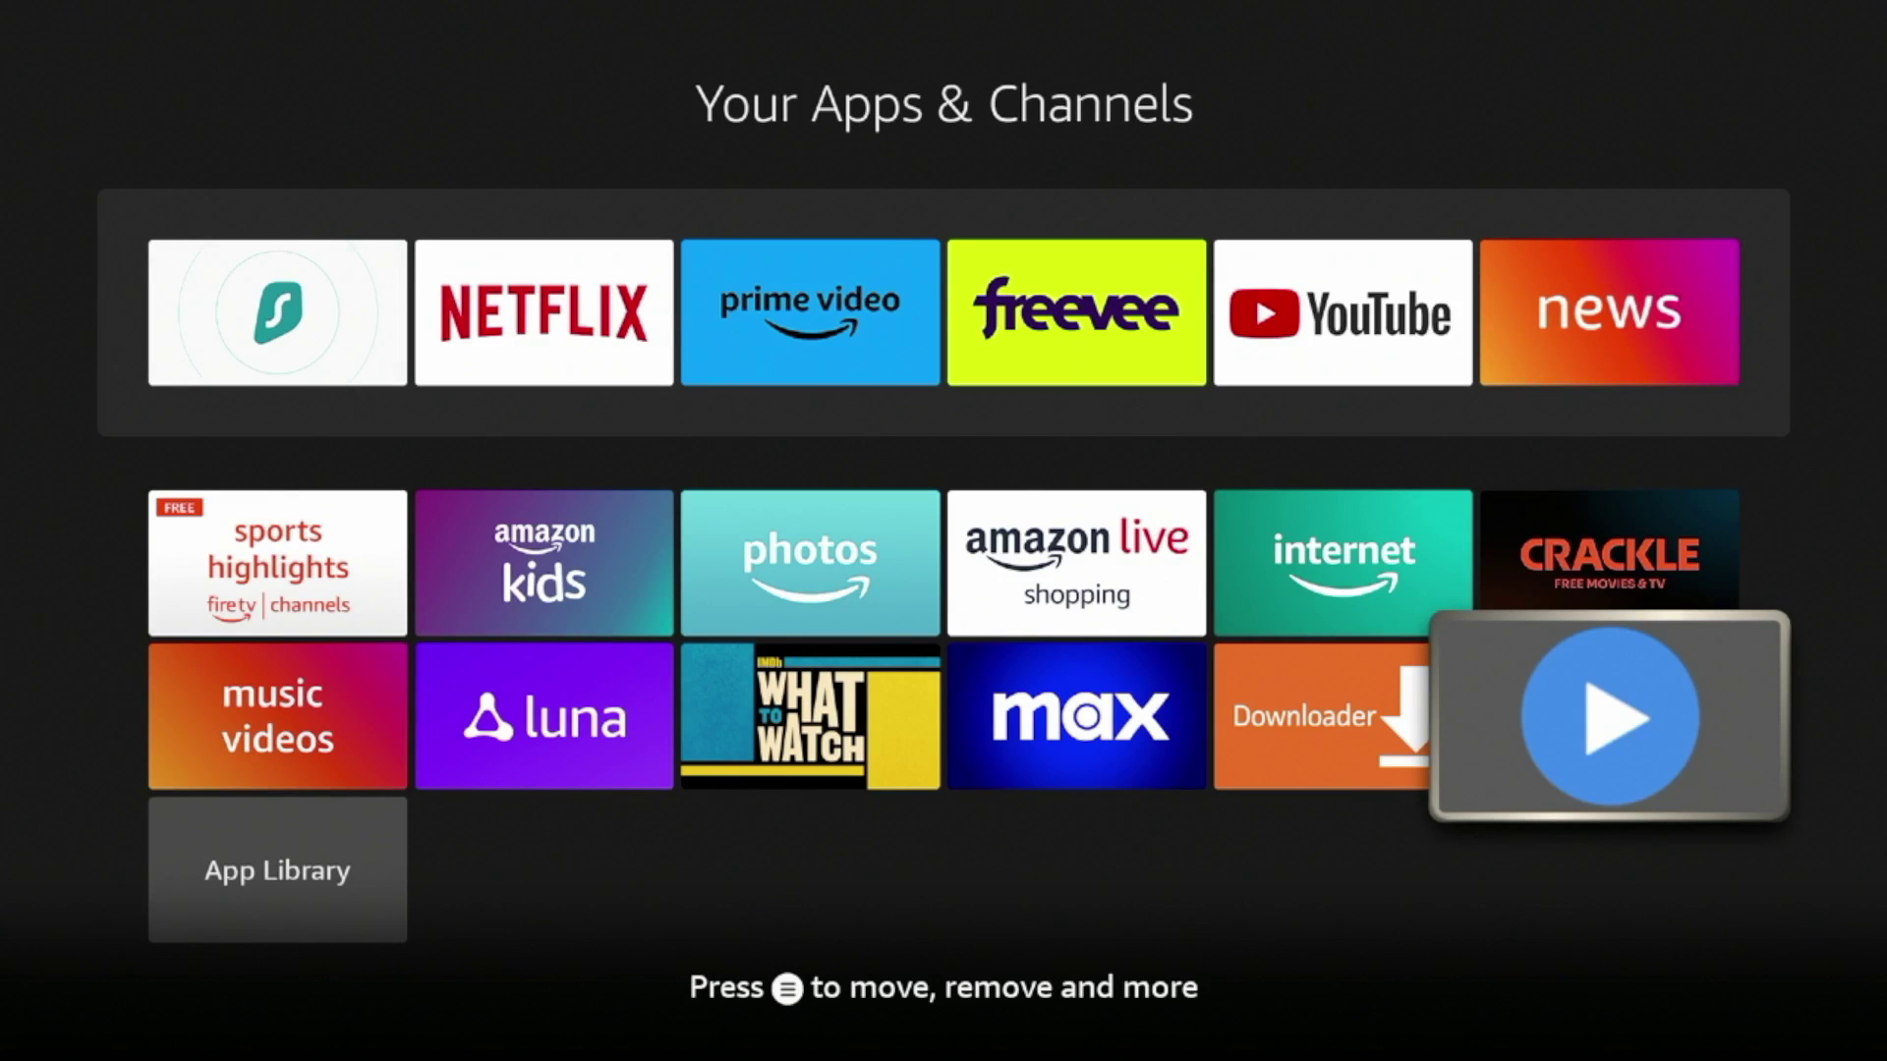
Step: Move the MX Player Pro tile into the front row, between Surfshark and Netflix, and save its position
key("Menu")
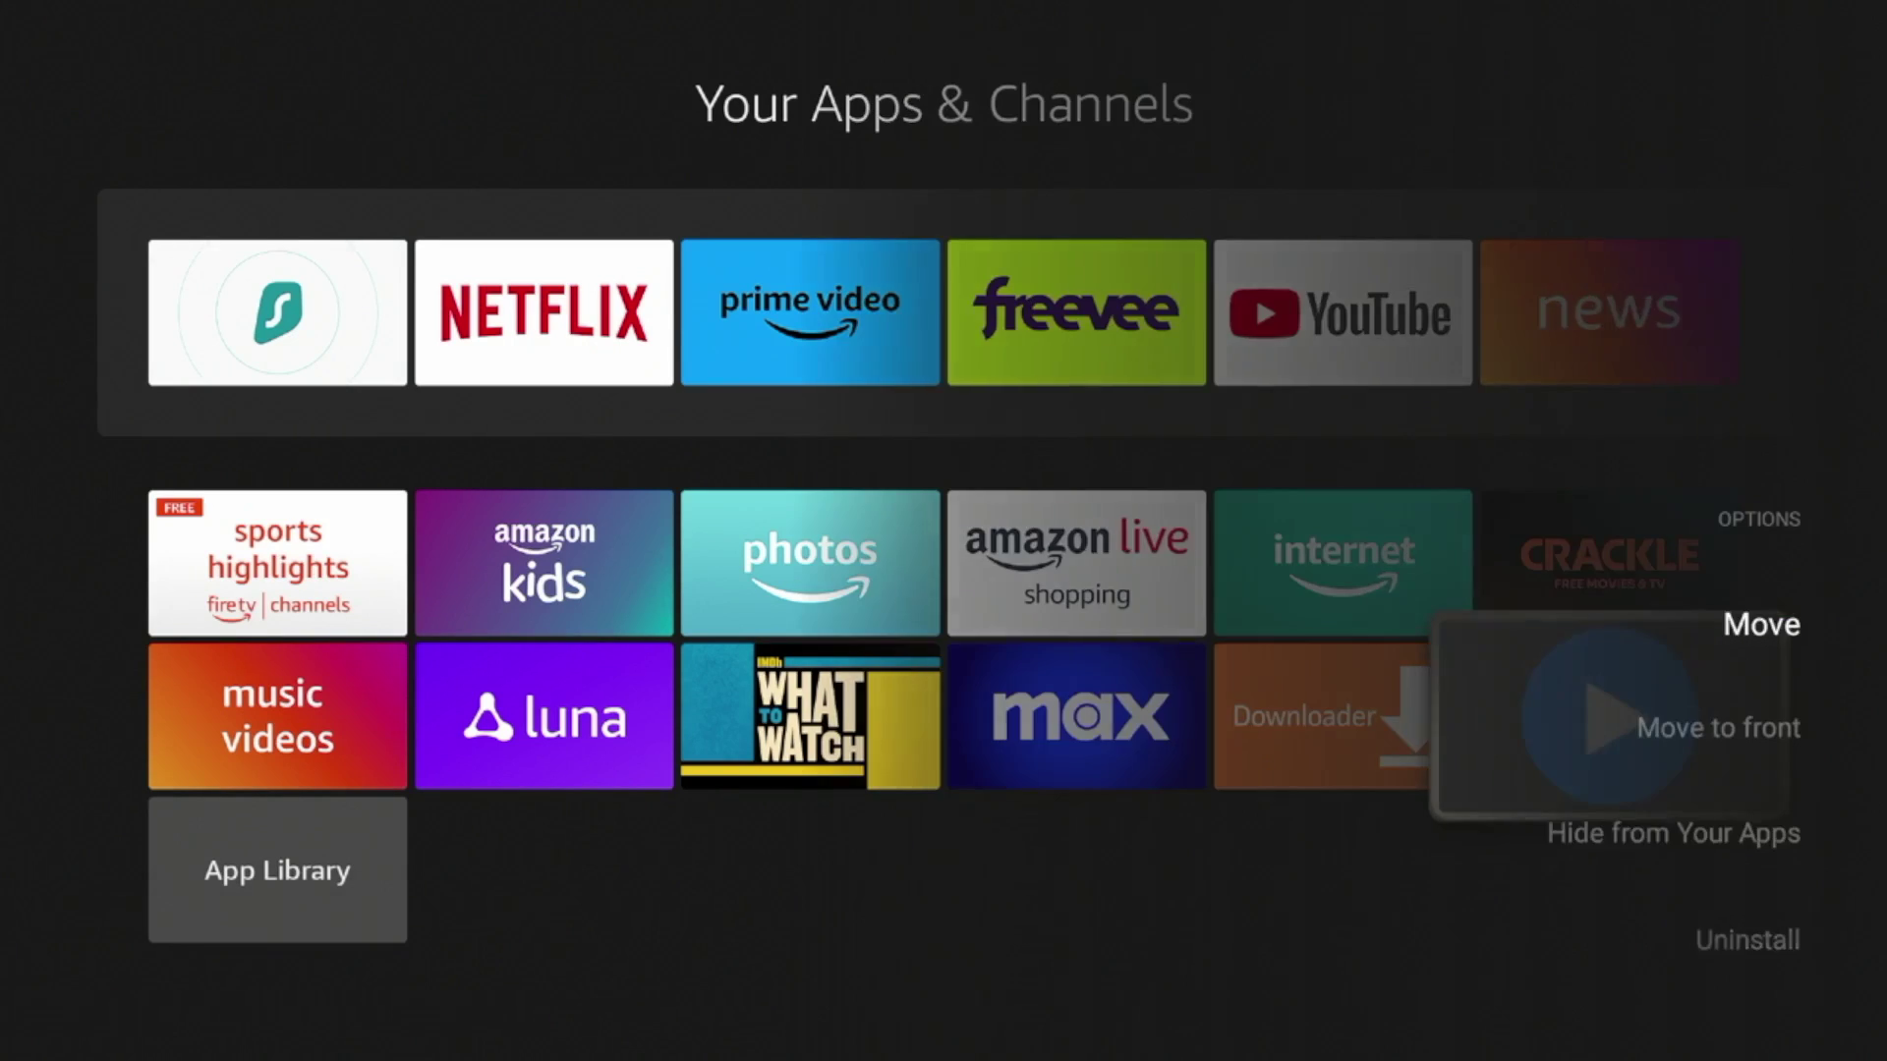
key("Down")
key("Up")
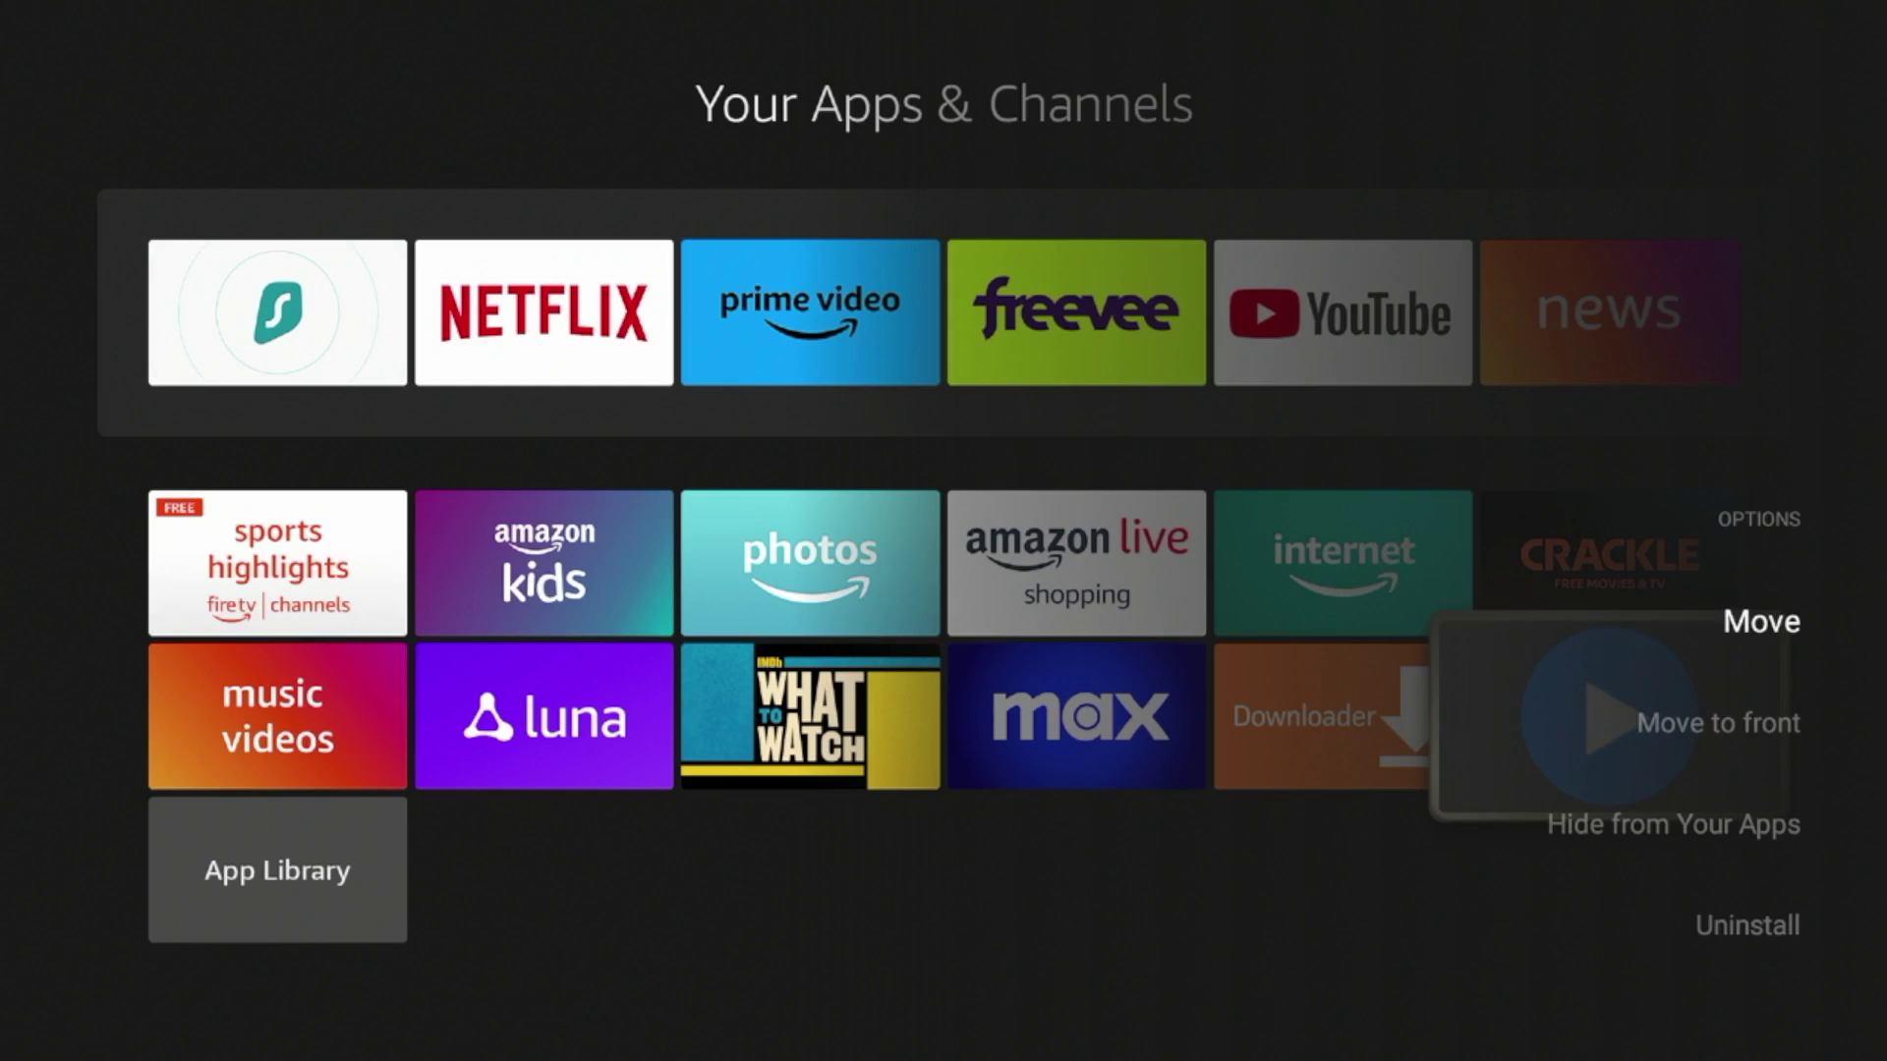
key("Return")
key("Up")
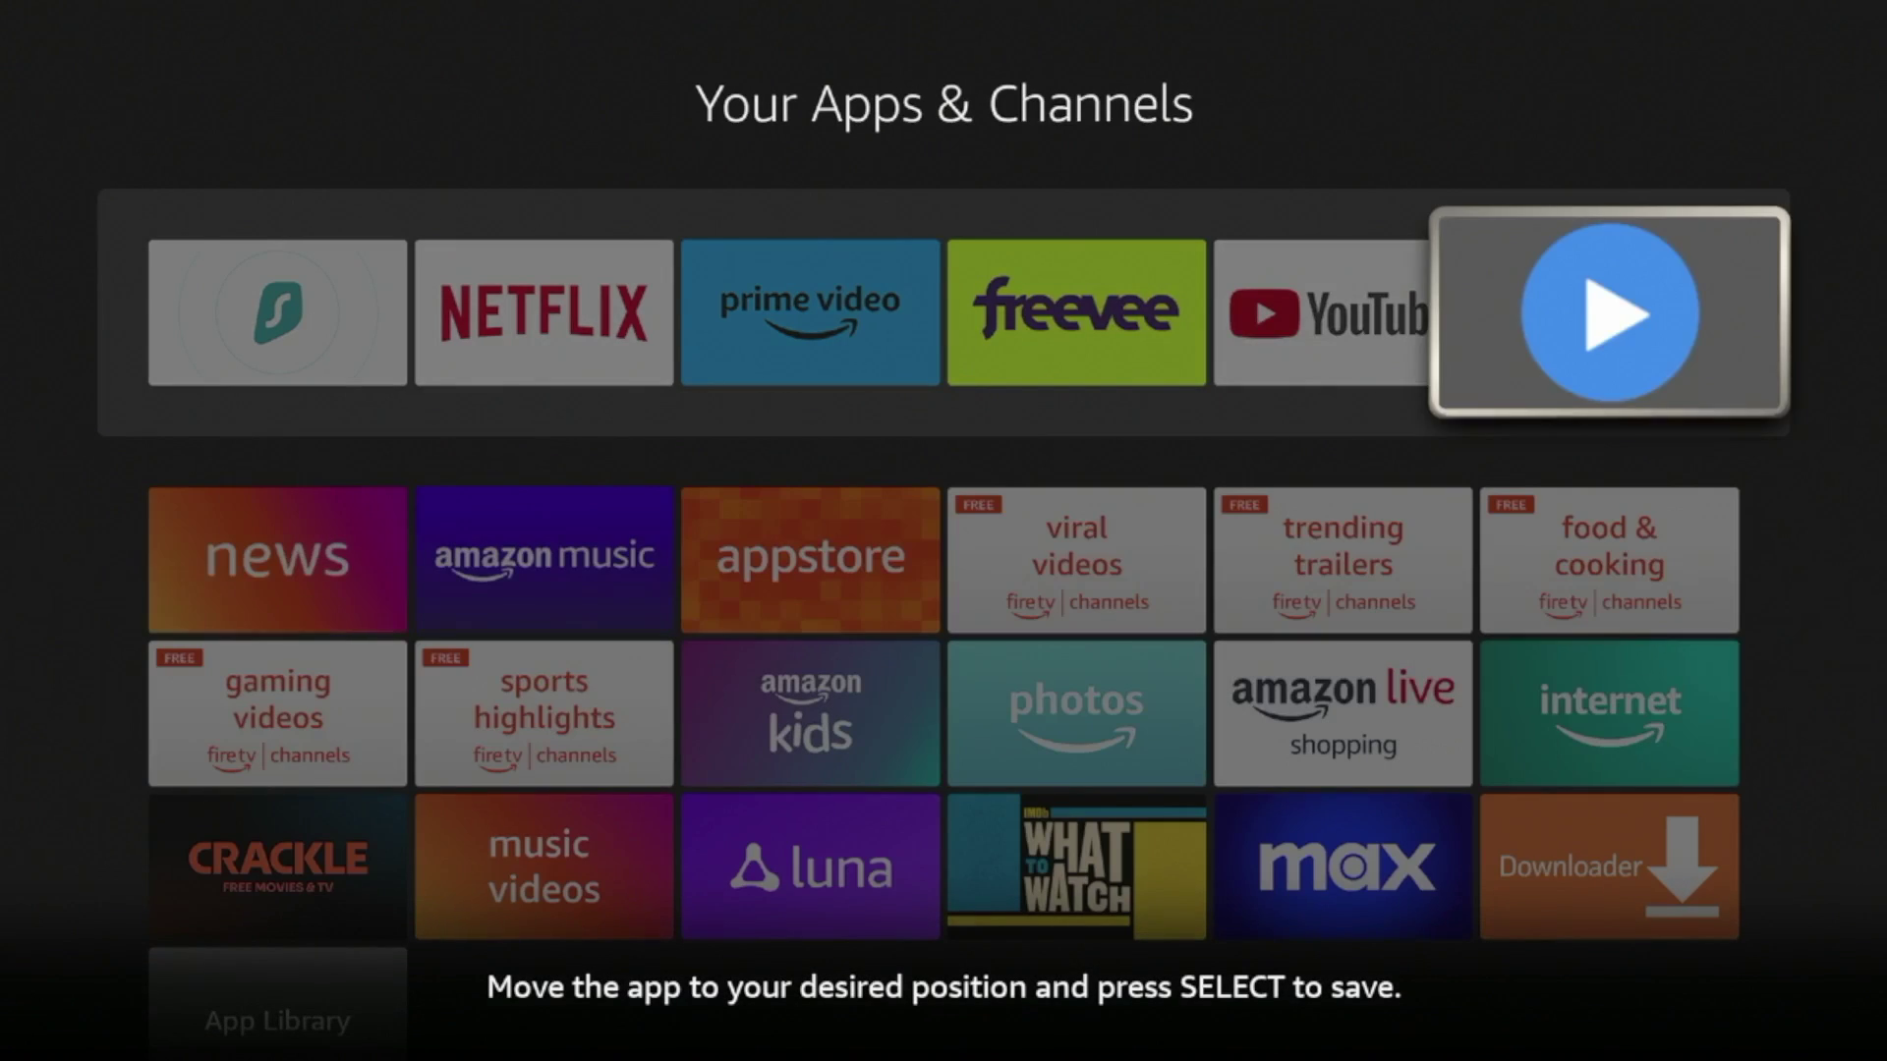
key("Left")
key("Left")
key("Left")
key("Left")
key("Return")
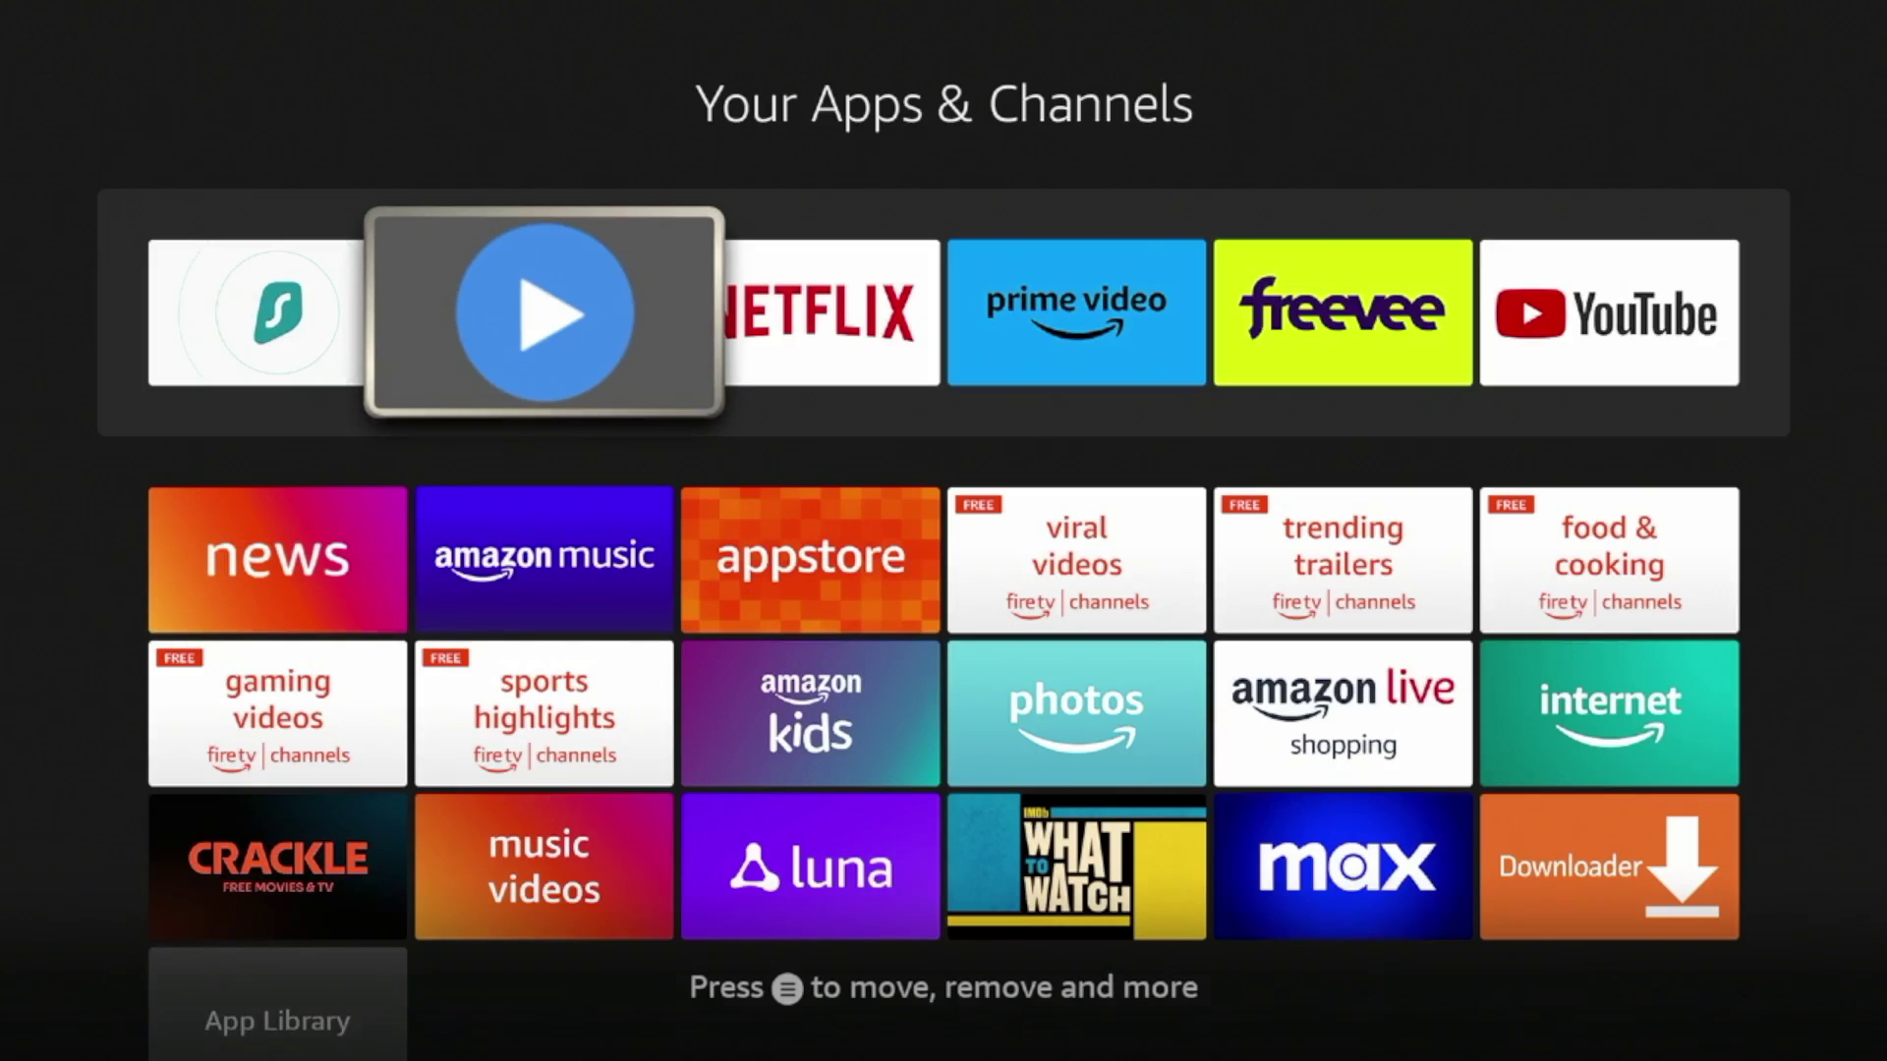
Step: Launch MX Player Pro from the home screen, allow access to photos, media and files, and return to the home screen
key("Home")
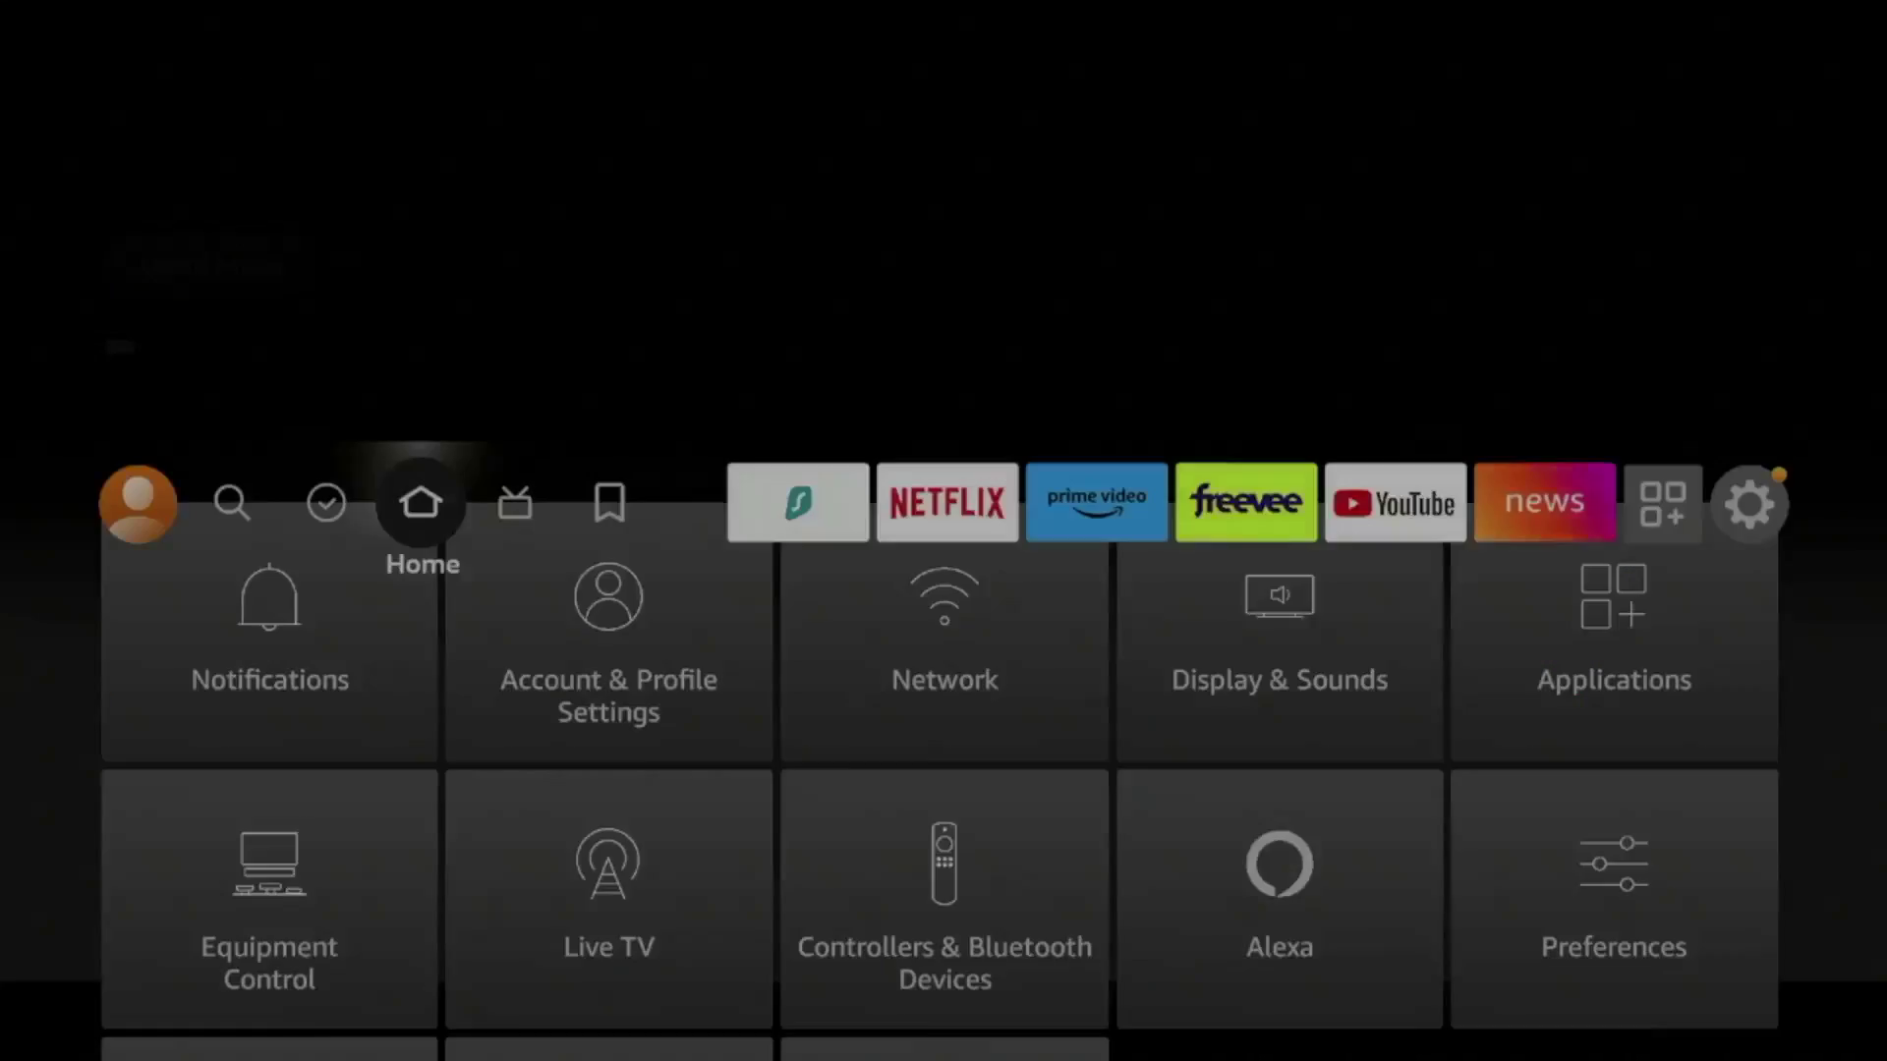
key("Right")
key("Right")
key("Right")
key("Right")
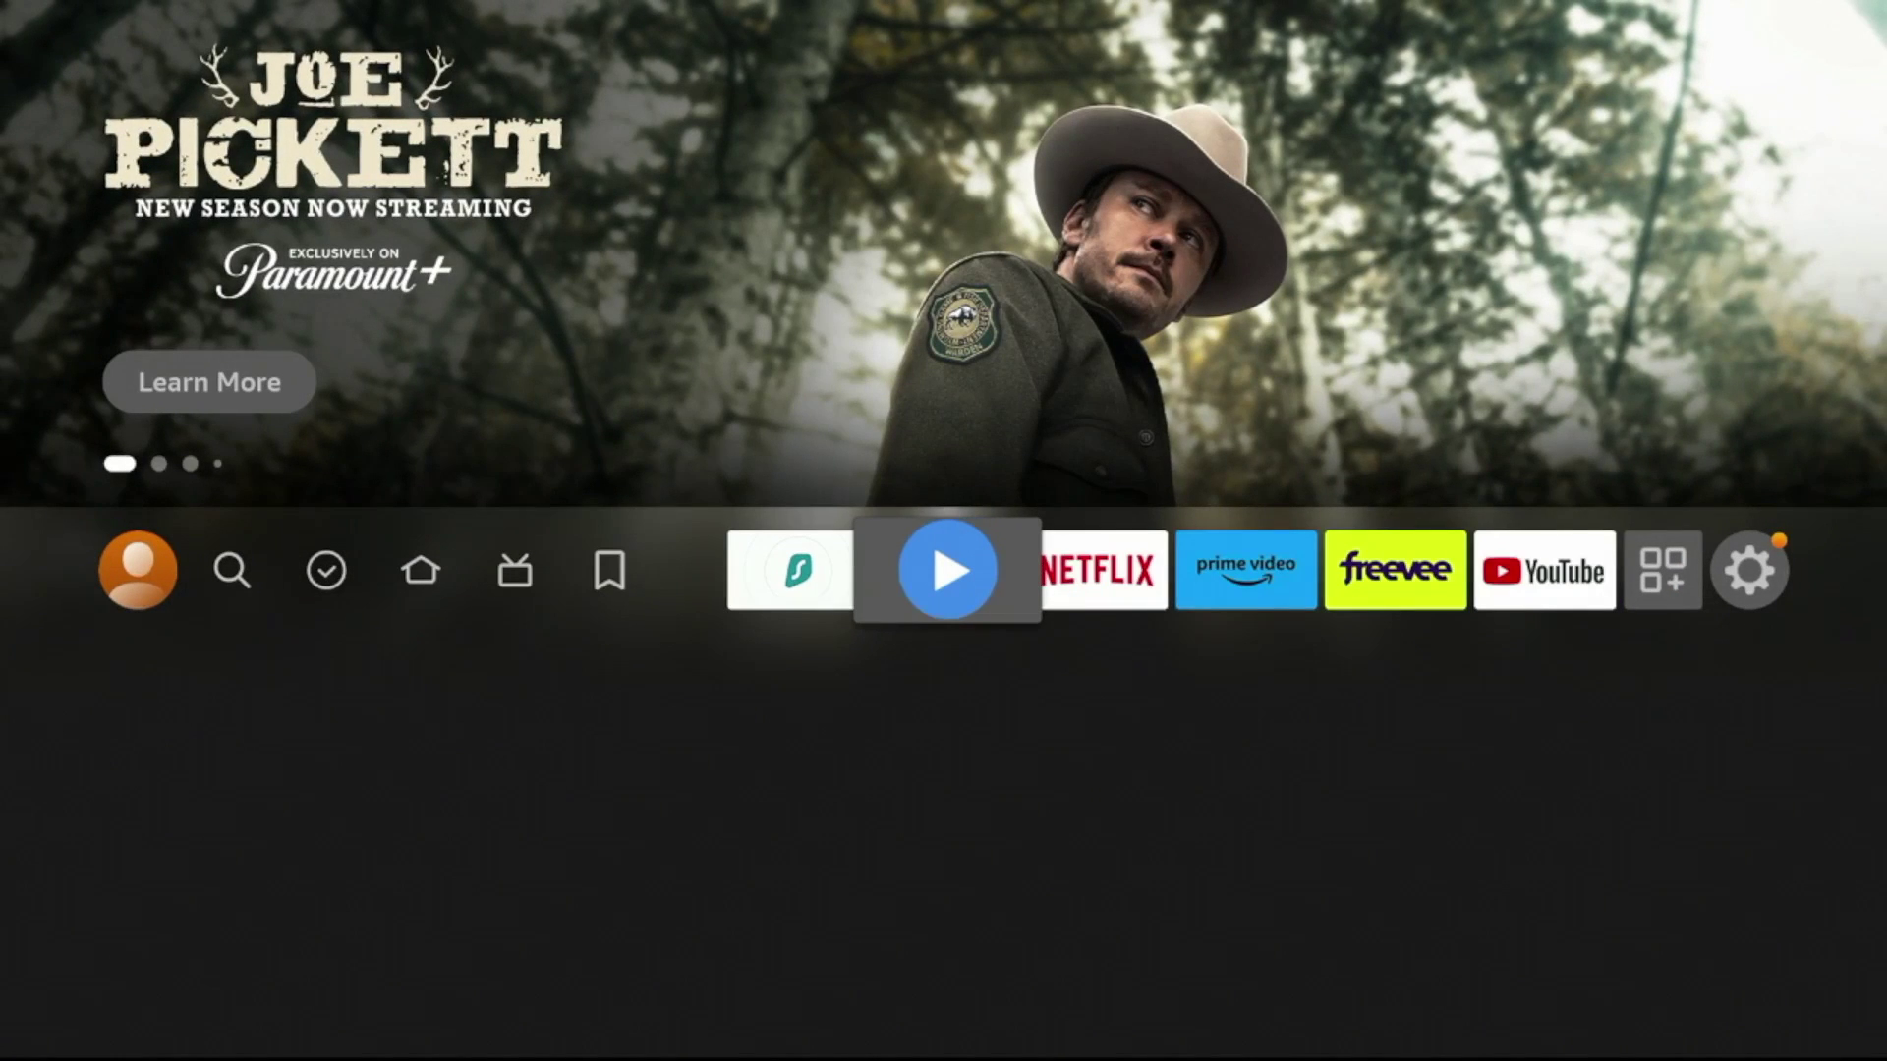
key("Return")
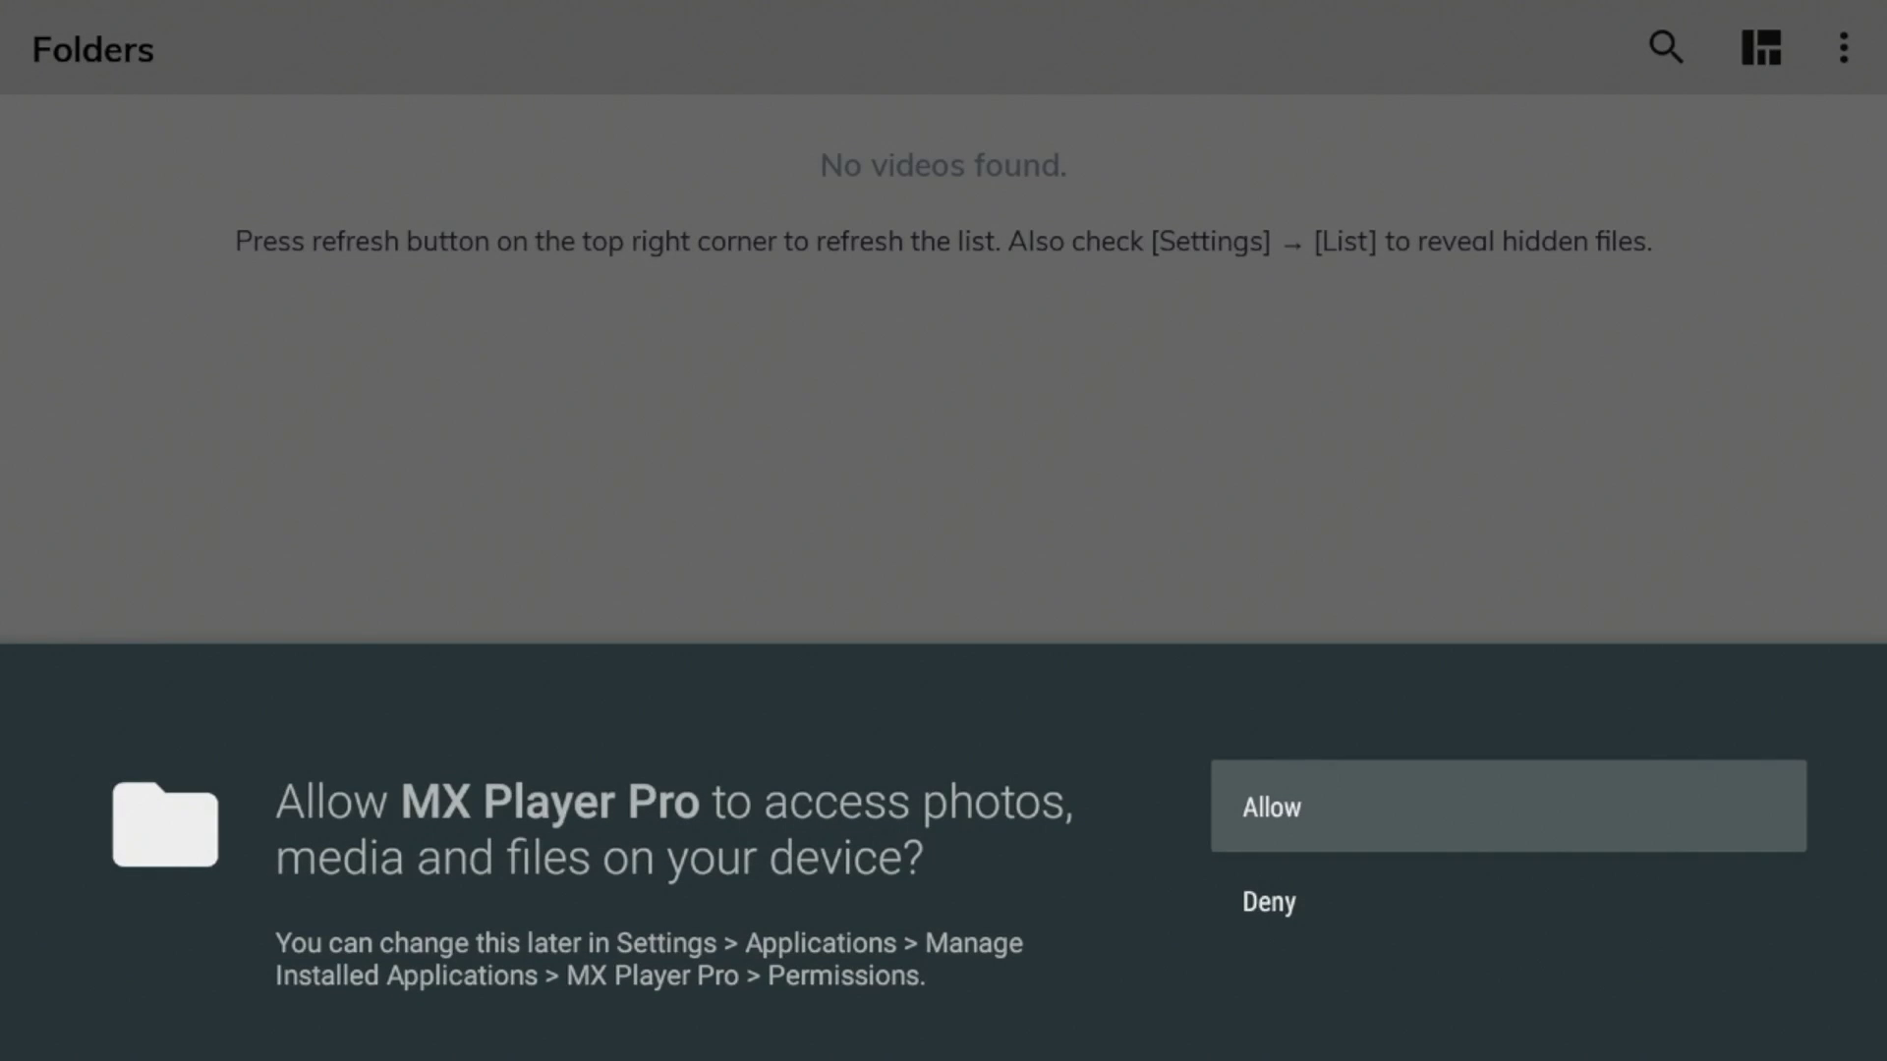
key("Return")
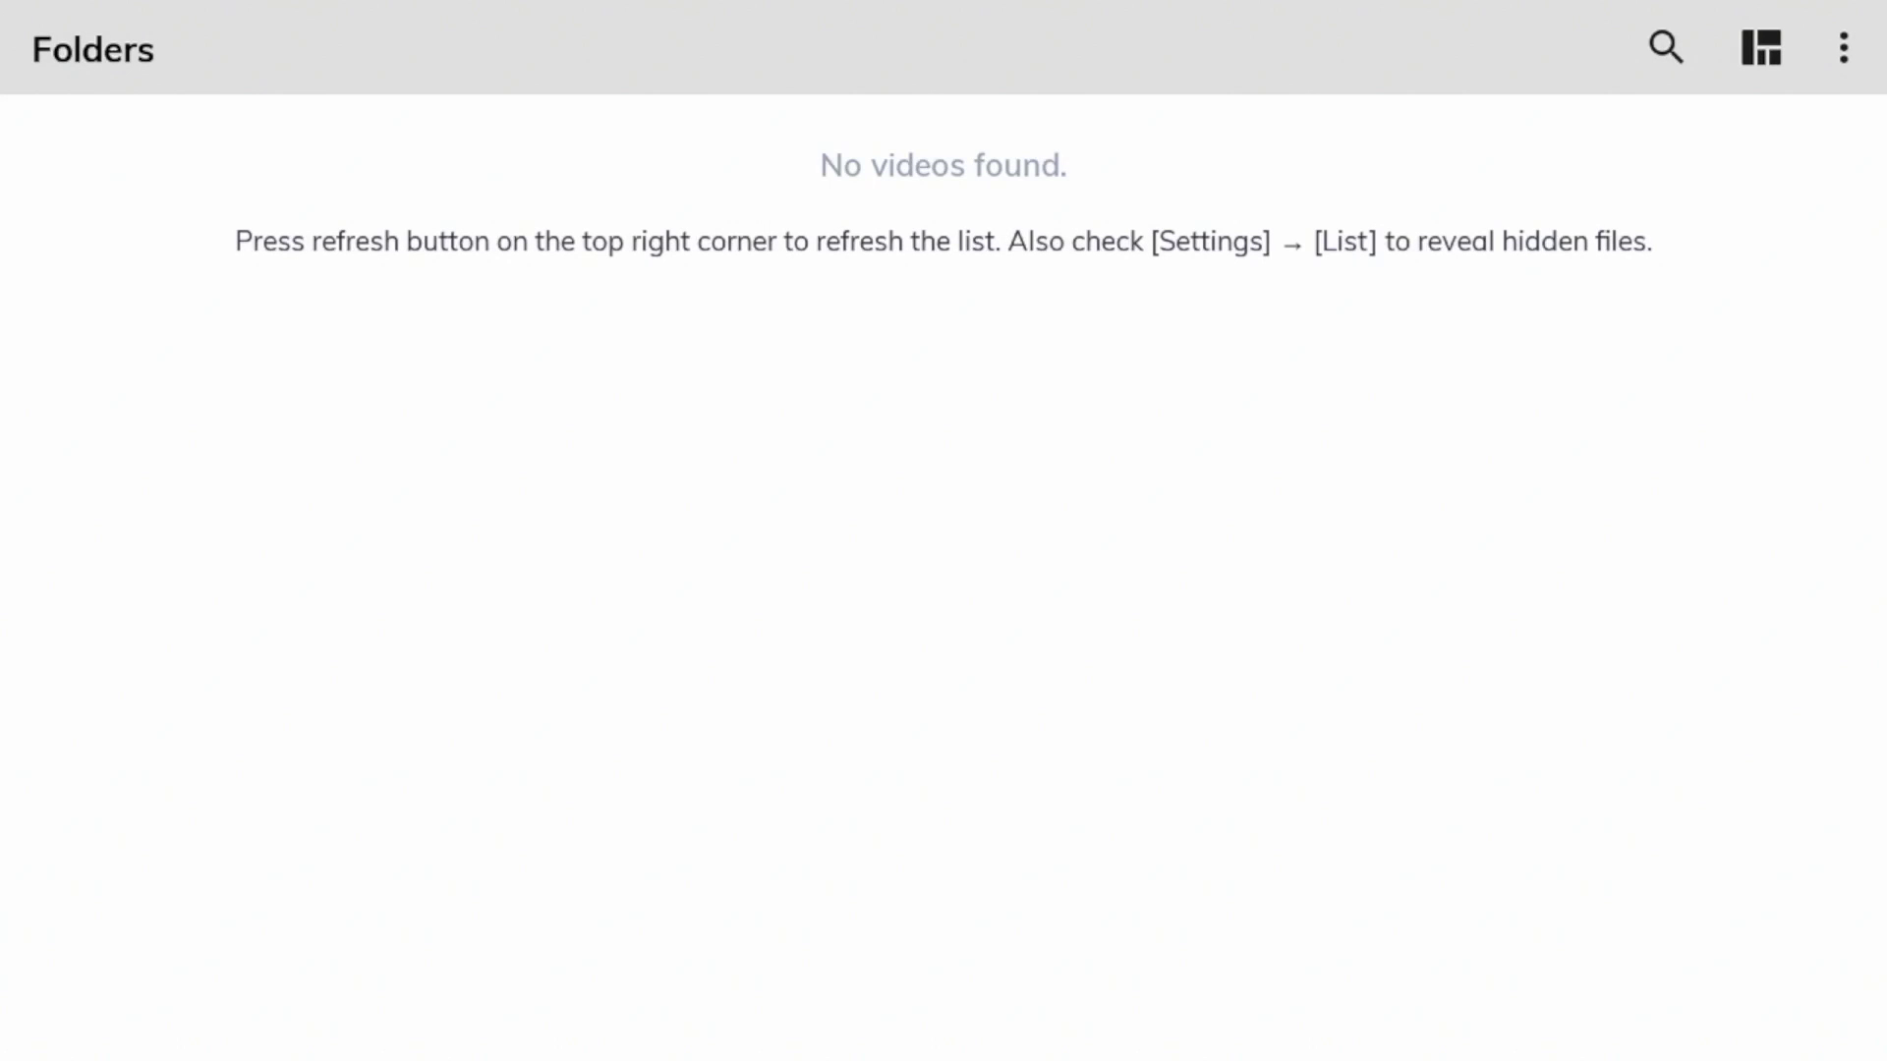
key("Escape")
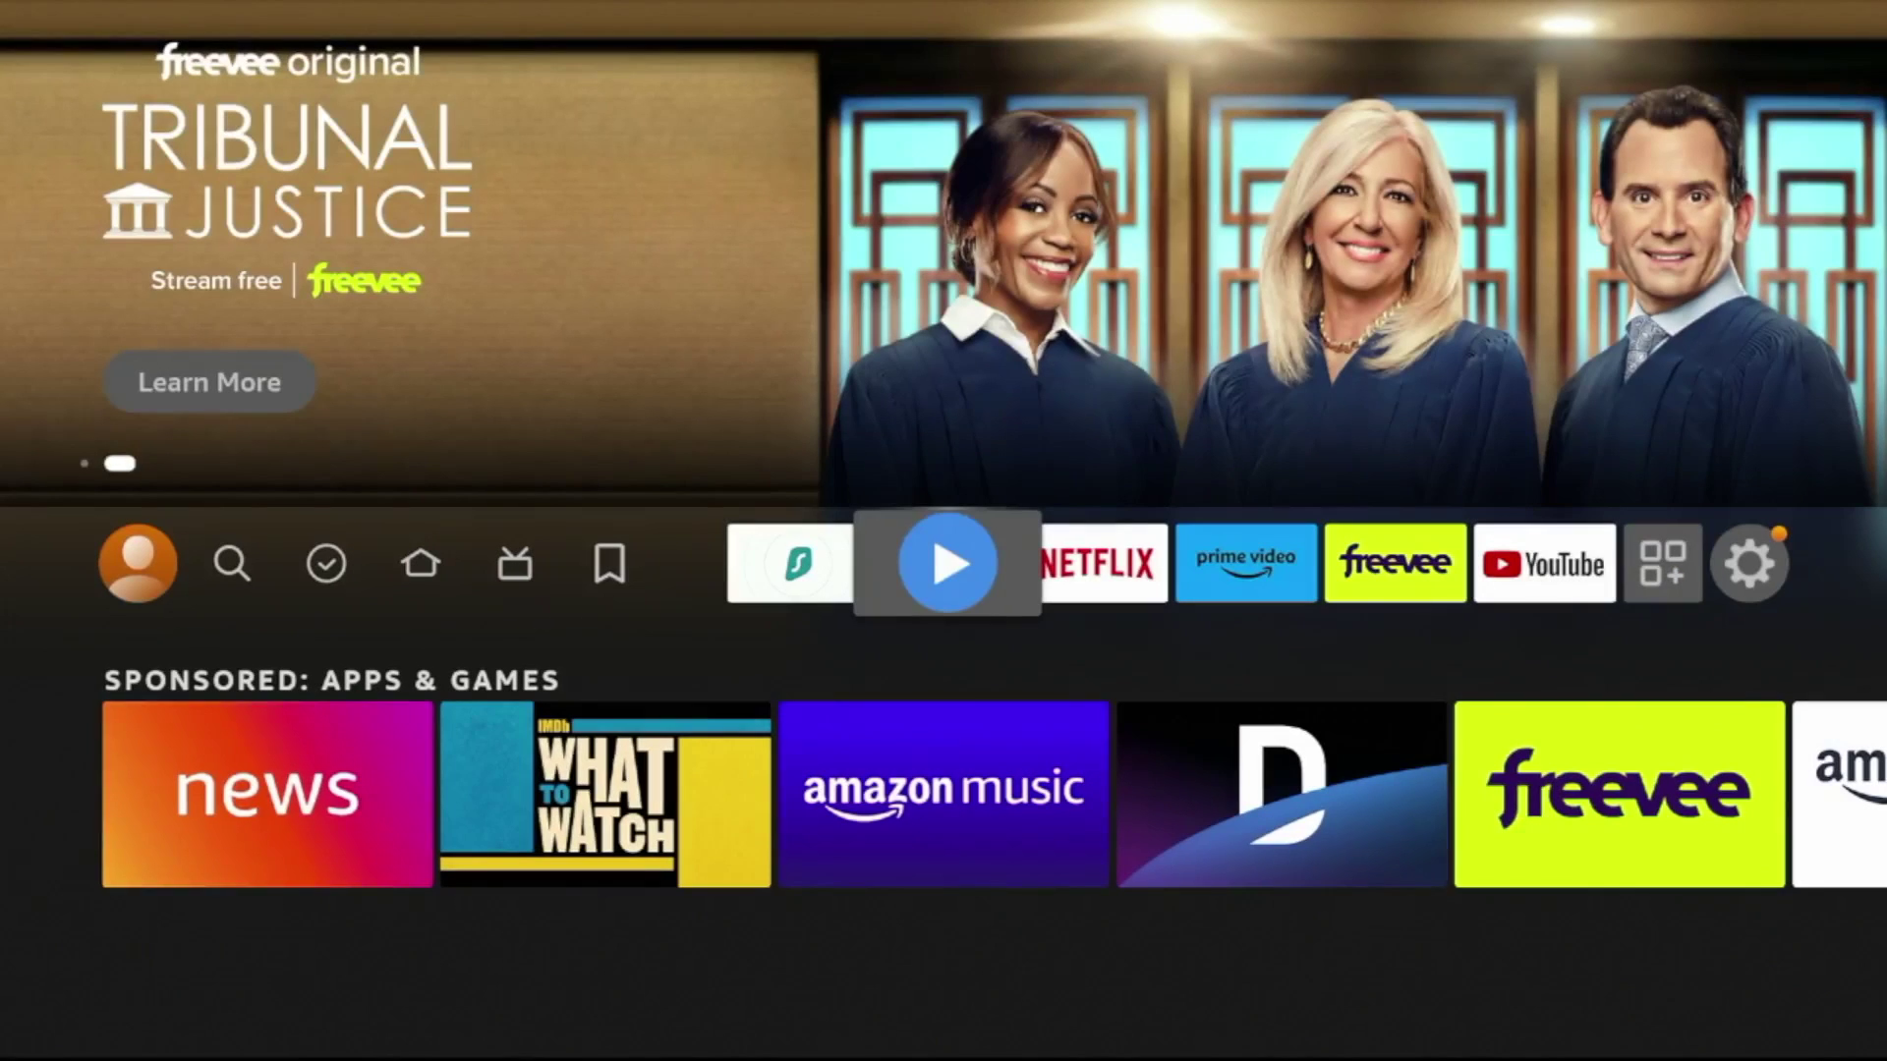